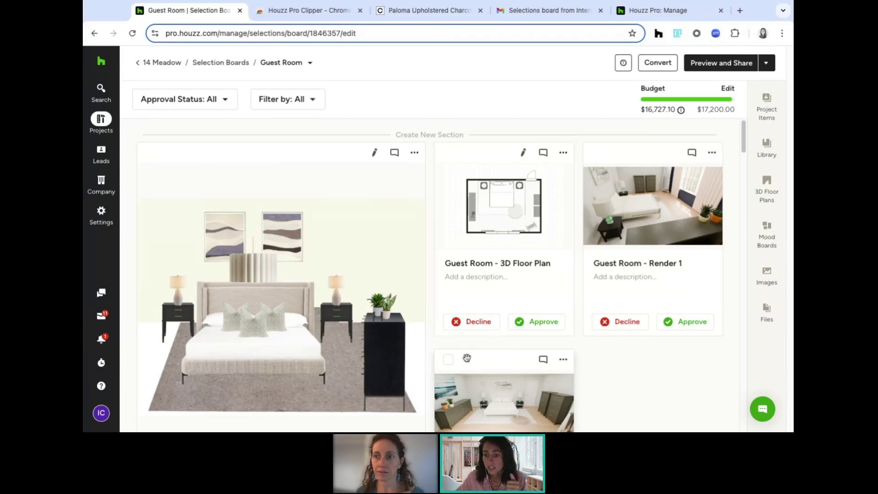
Review the mood board design, 3D floor plan and renders that open the Guest Room selection board.
scroll(425, 303, down, 2)
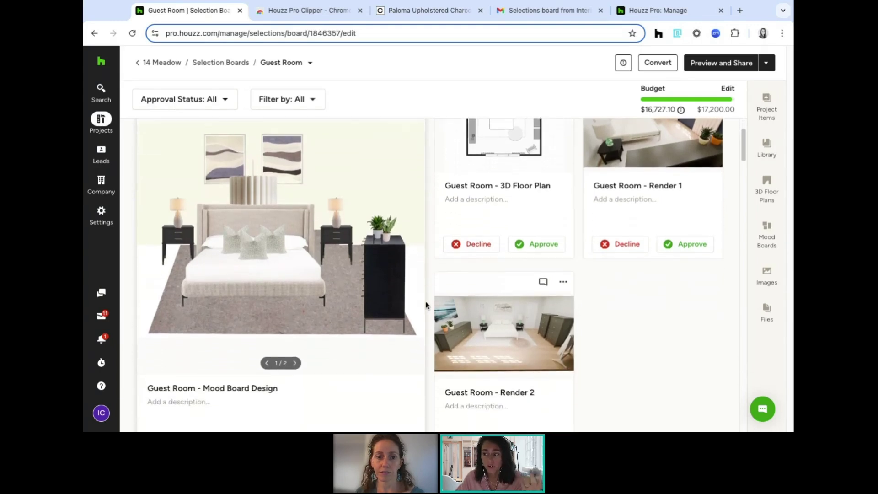
scroll(625, 326, down, 1)
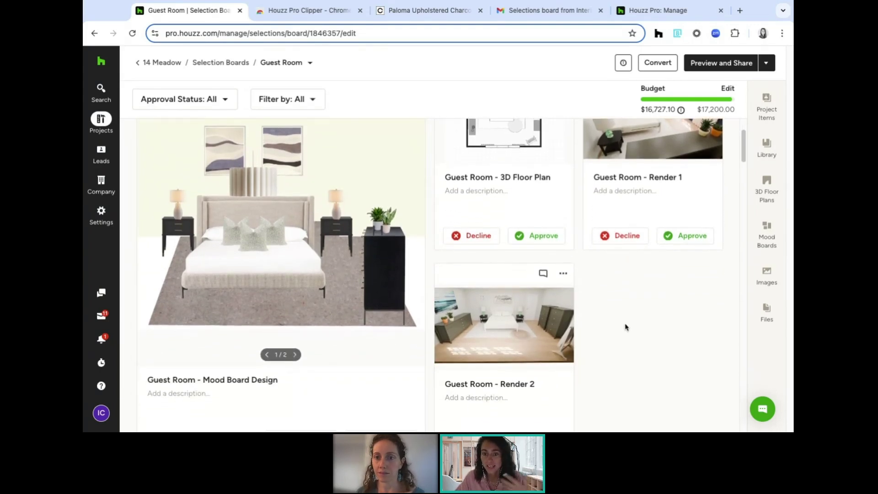
scroll(625, 327, down, 6)
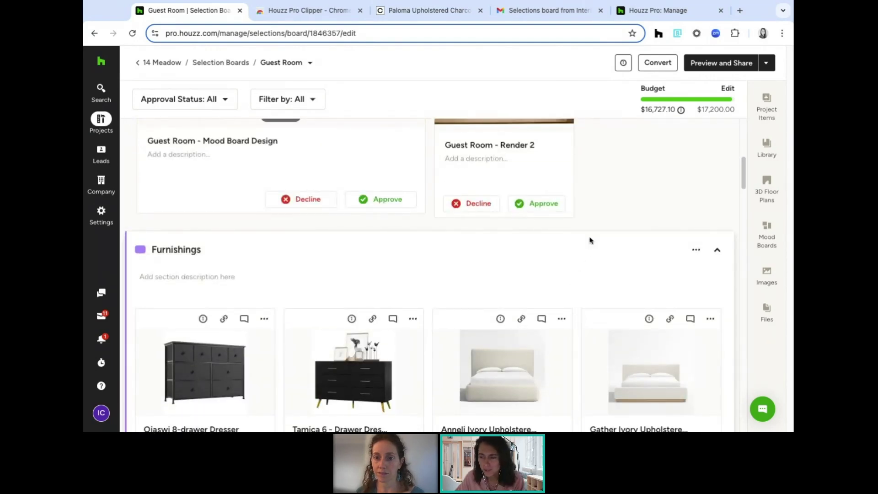
scroll(608, 215, down, 1)
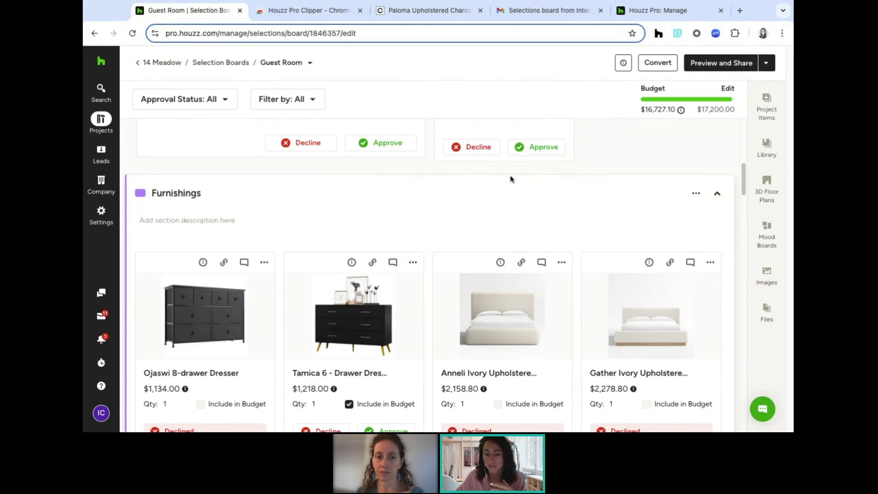
scroll(511, 179, down, 1)
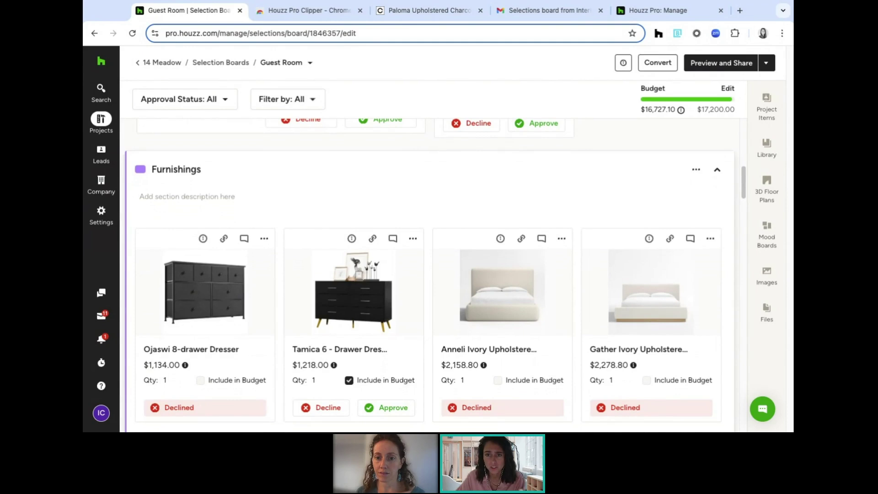
scroll(206, 266, up, 5)
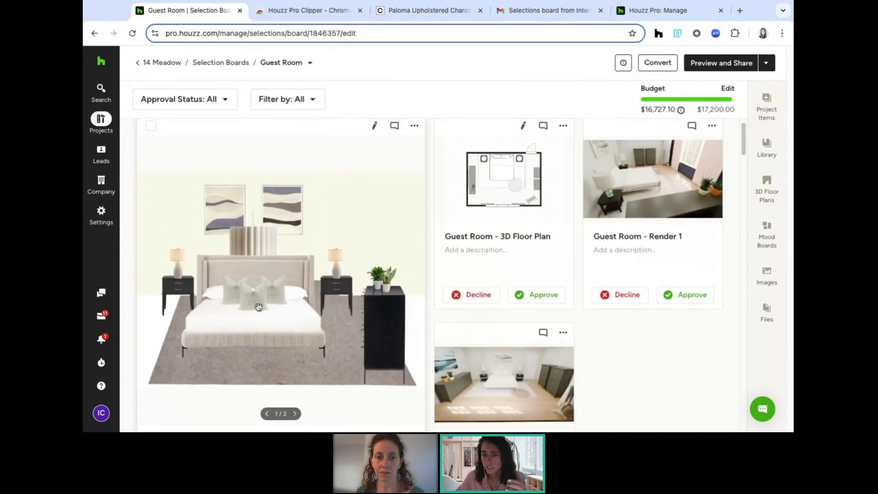
scroll(324, 297, down, 1)
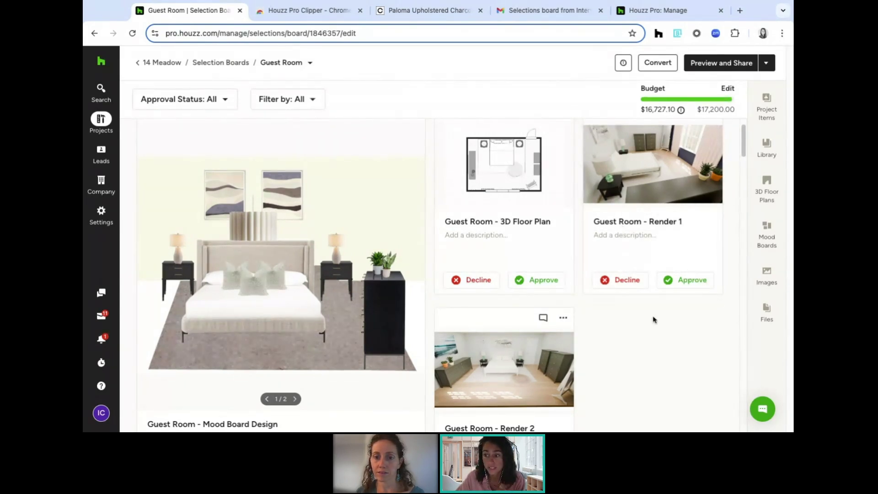
scroll(653, 319, down, 1)
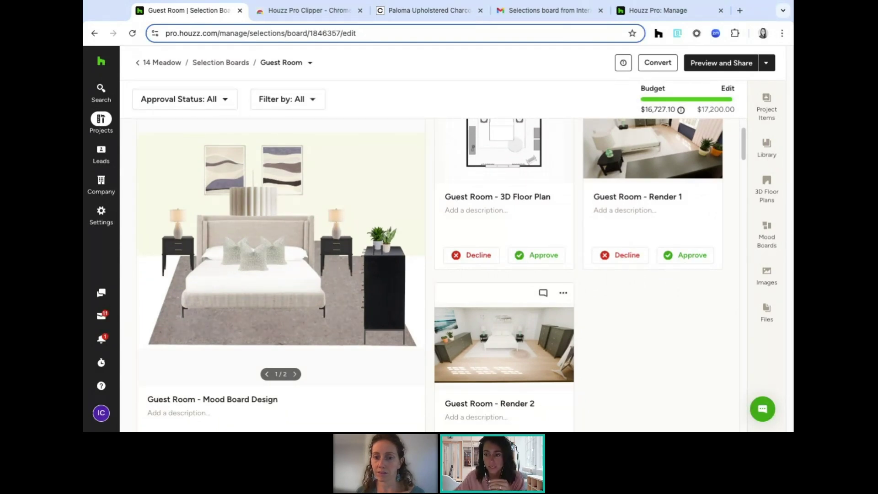
Look through the Furnishings, Lighting, Window Treatments and Decoration sections, examining the products and their approval status.
scroll(629, 317, down, 3)
scroll(629, 316, down, 6)
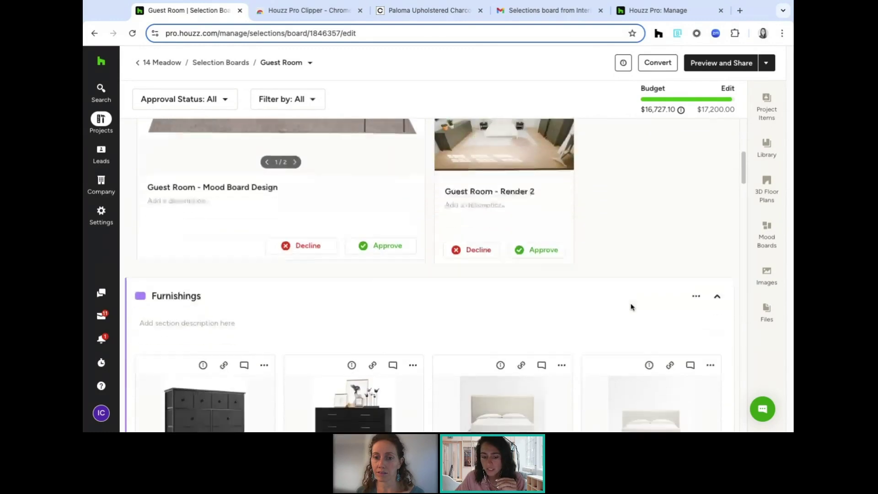
scroll(631, 307, down, 2)
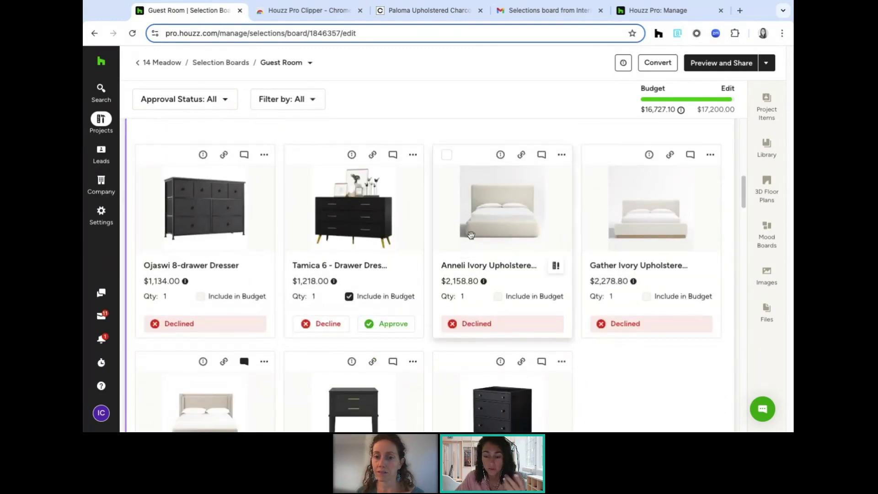
scroll(480, 235, down, 1)
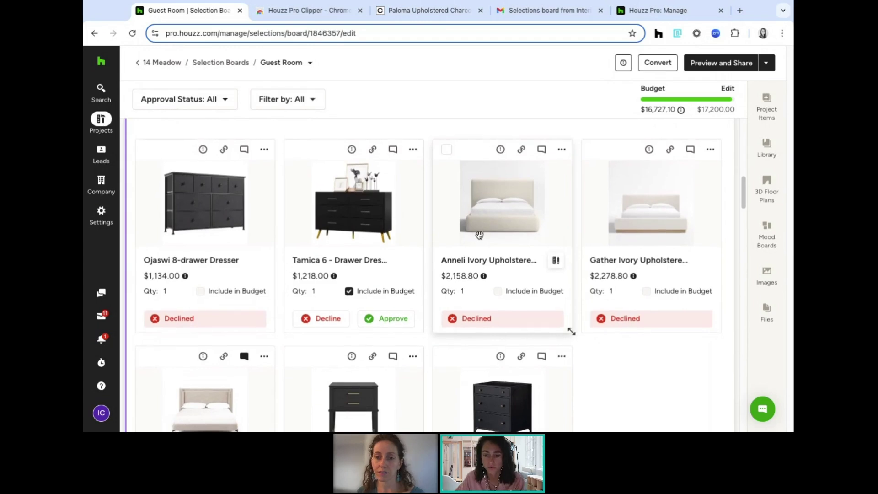
scroll(479, 235, up, 1)
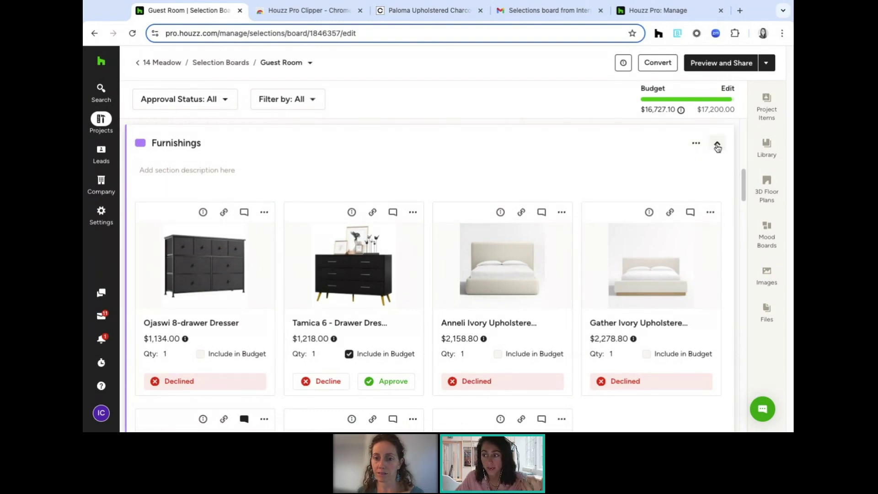
scroll(418, 393, down, 10)
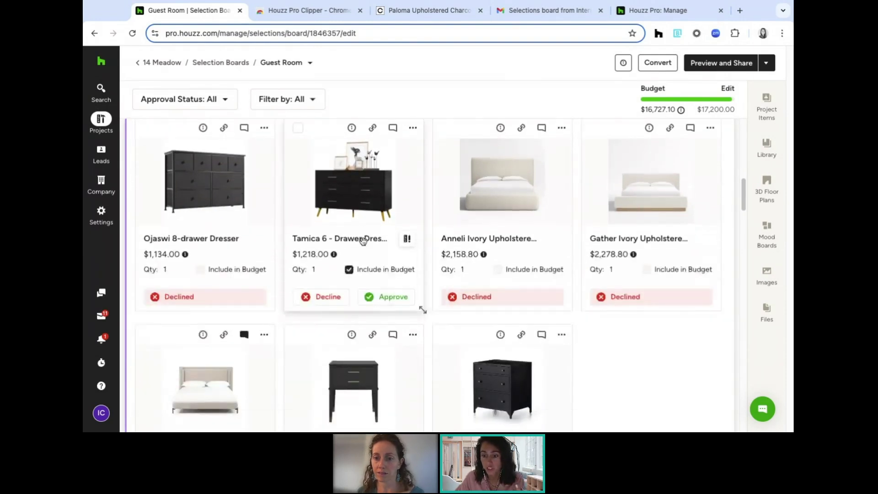
scroll(325, 297, down, 1)
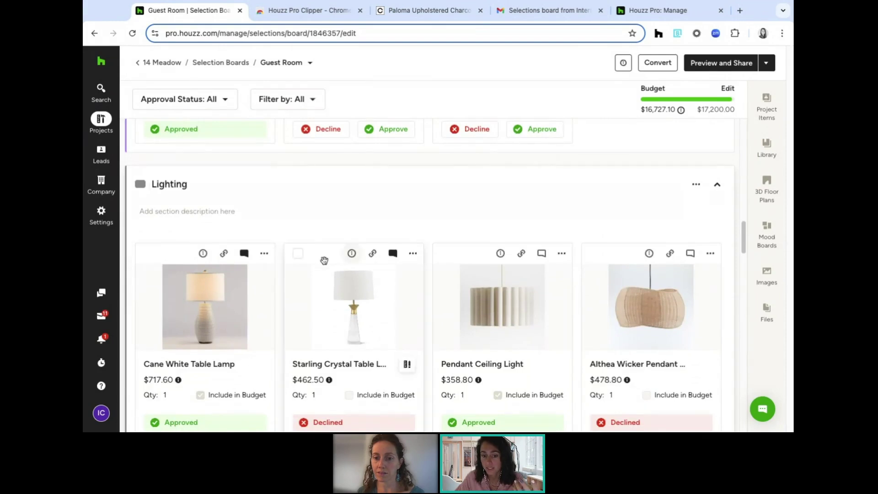
scroll(325, 298, down, 10)
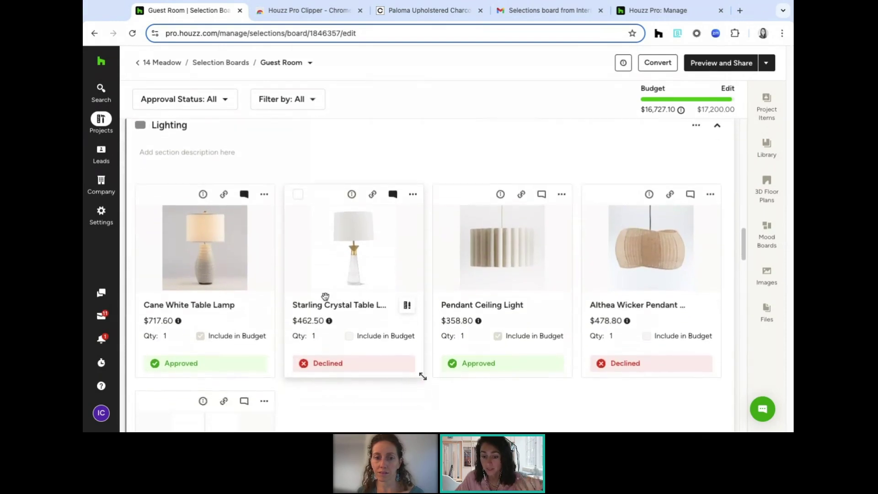
scroll(325, 298, down, 7)
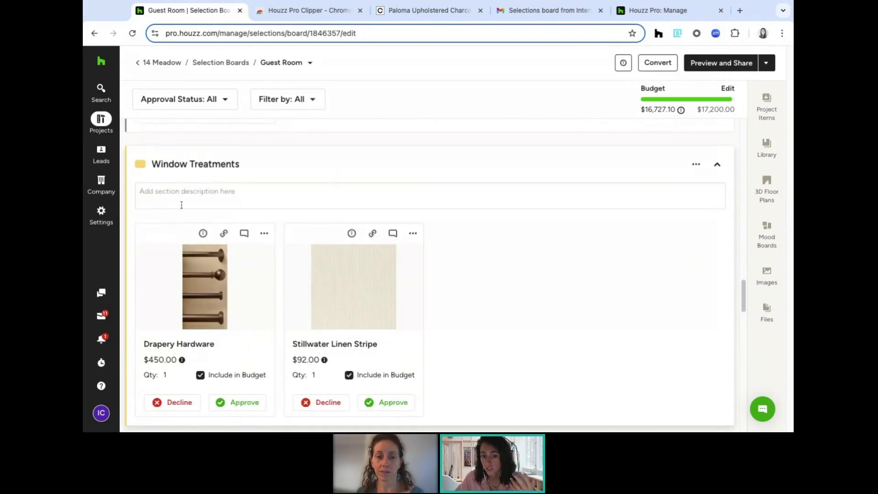
scroll(372, 255, down, 6)
scroll(372, 254, down, 15)
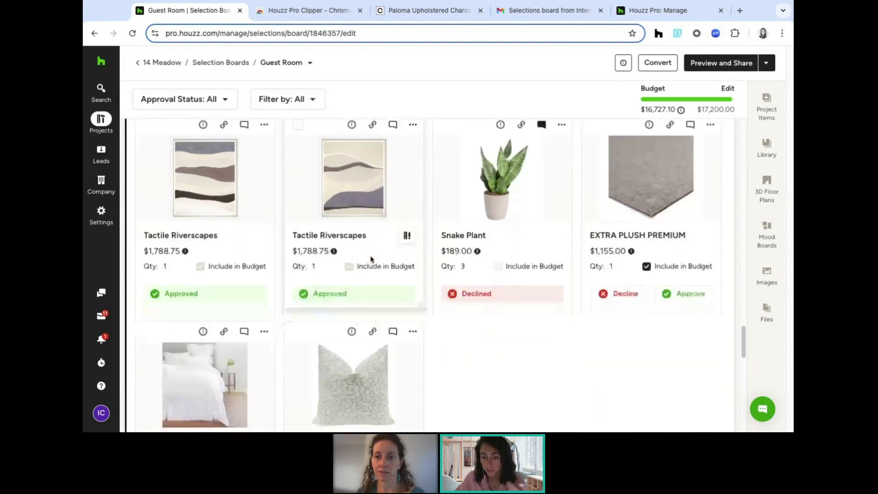
Examine the PDF documents in the Tear Sheets & Installation Guides section.
scroll(421, 249, down, 4)
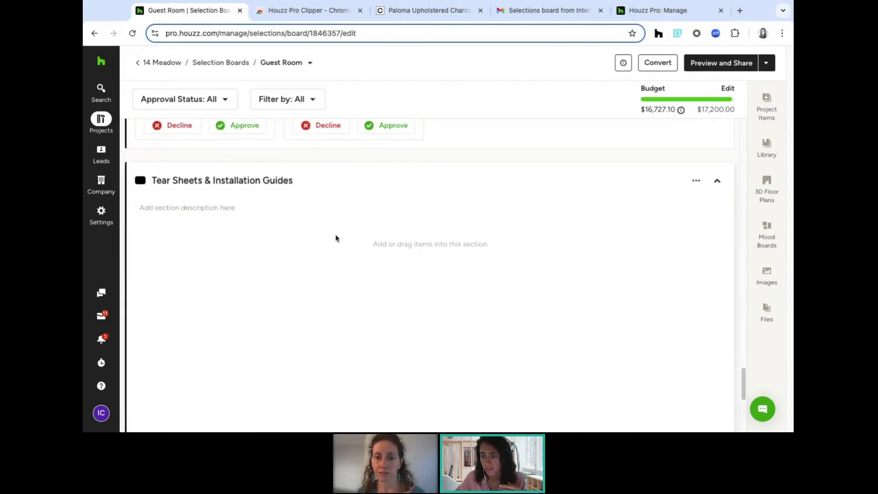
scroll(253, 261, down, 1)
scroll(253, 261, down, 2)
scroll(253, 261, up, 2)
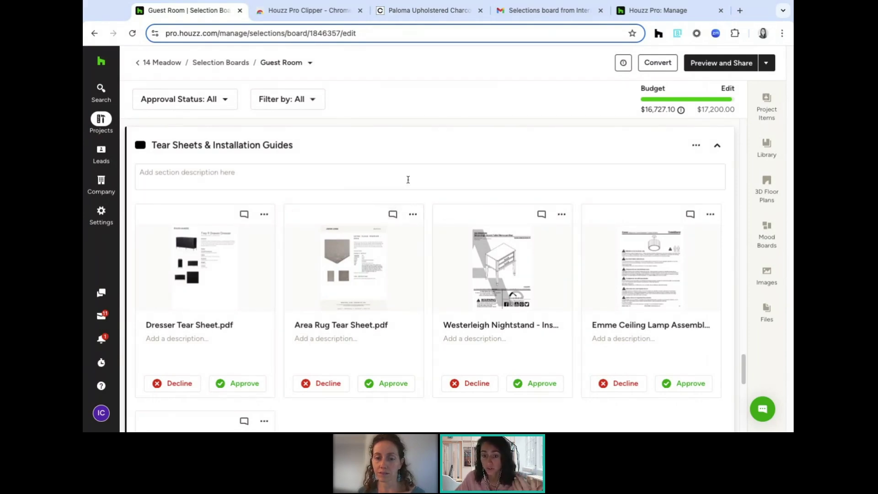
scroll(407, 180, down, 1)
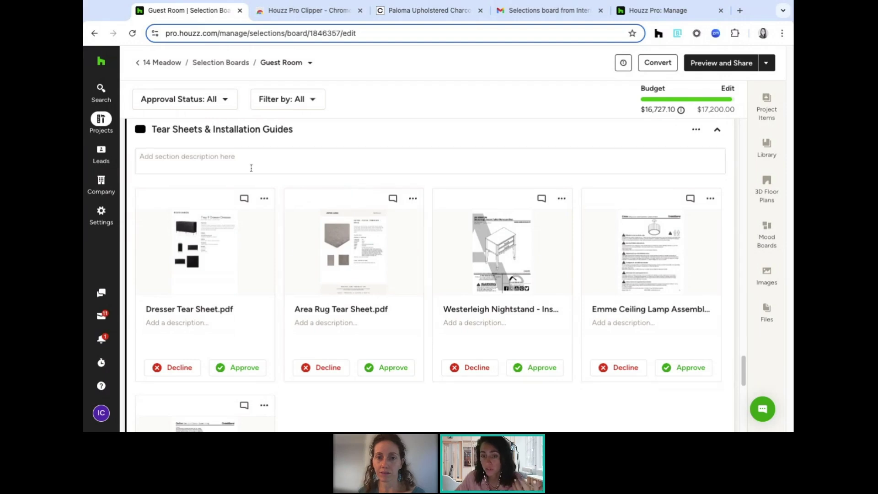
scroll(368, 288, down, 3)
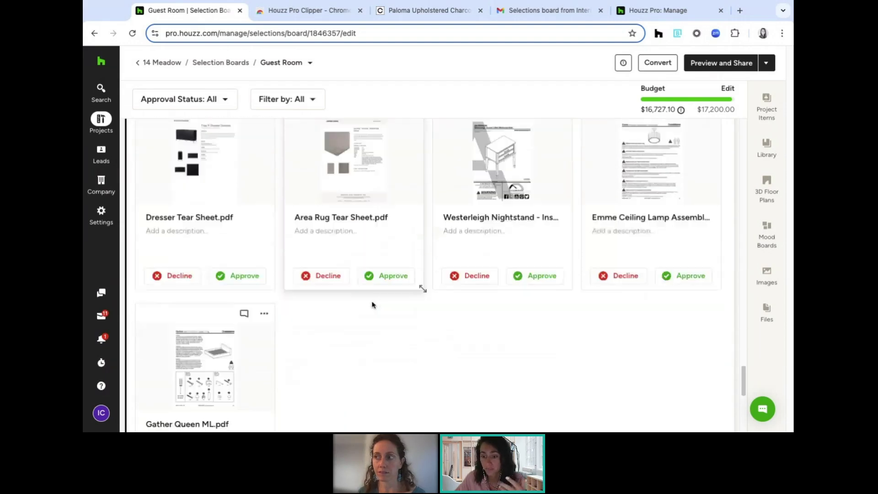
Collapse the Window Treatments and Decoration sections of the board.
scroll(416, 341, up, 5)
scroll(417, 341, up, 2)
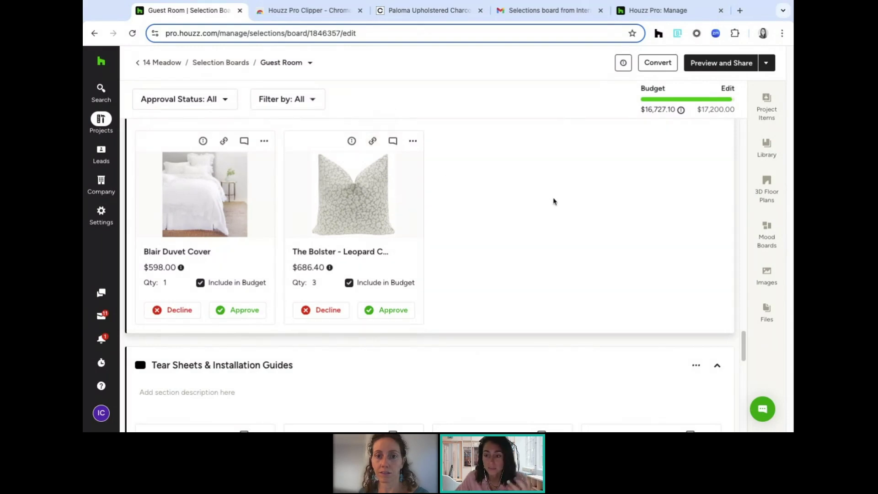
scroll(553, 200, up, 5)
scroll(481, 242, up, 4)
scroll(524, 280, up, 3)
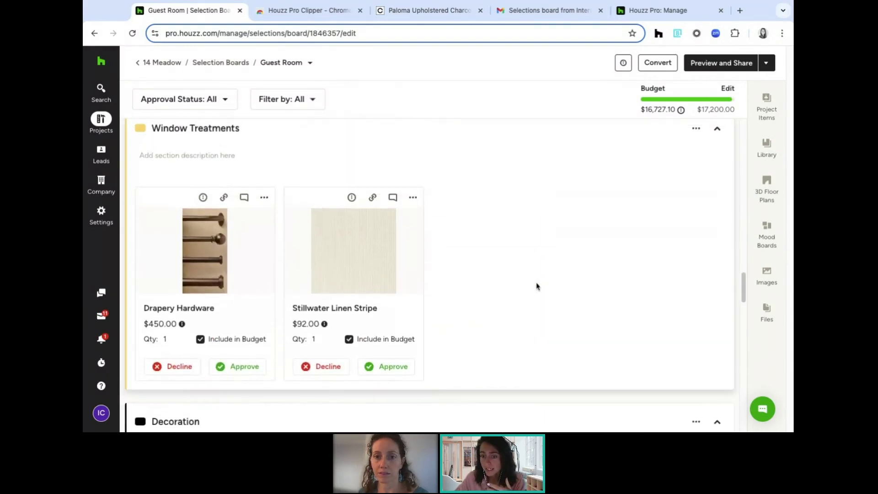
scroll(539, 288, up, 1)
scroll(560, 294, up, 1)
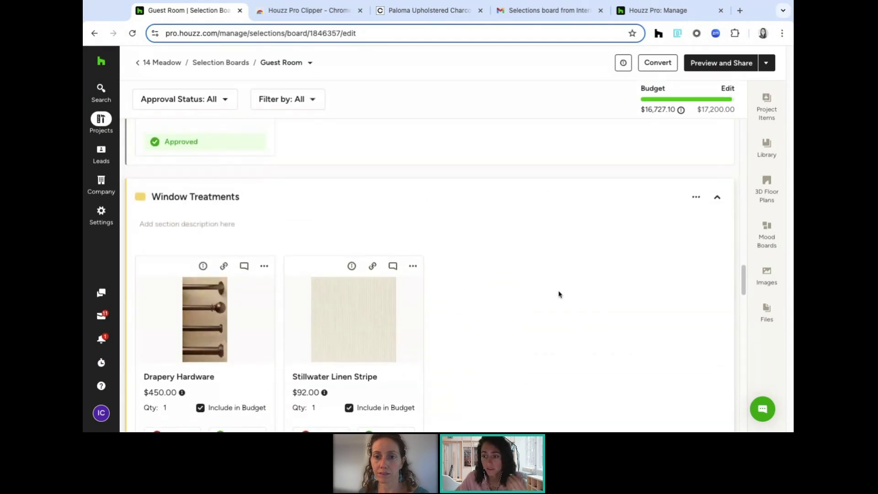
scroll(586, 269, up, 1)
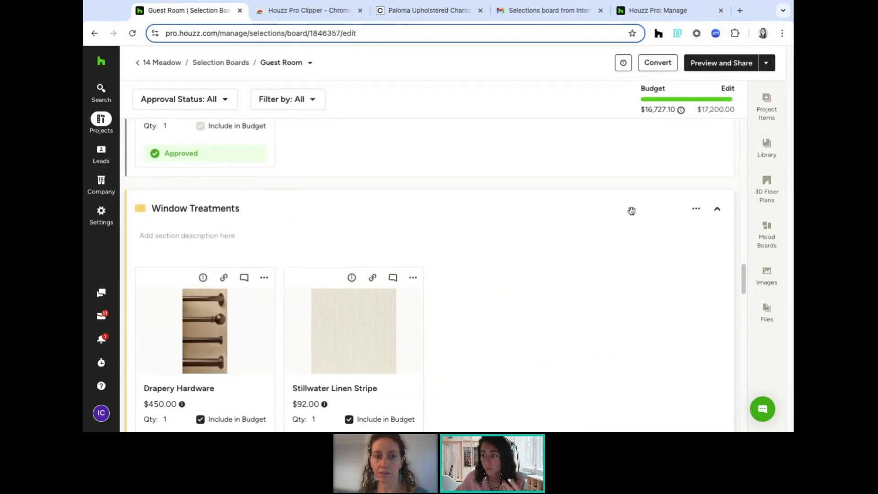
click(716, 212)
click(717, 260)
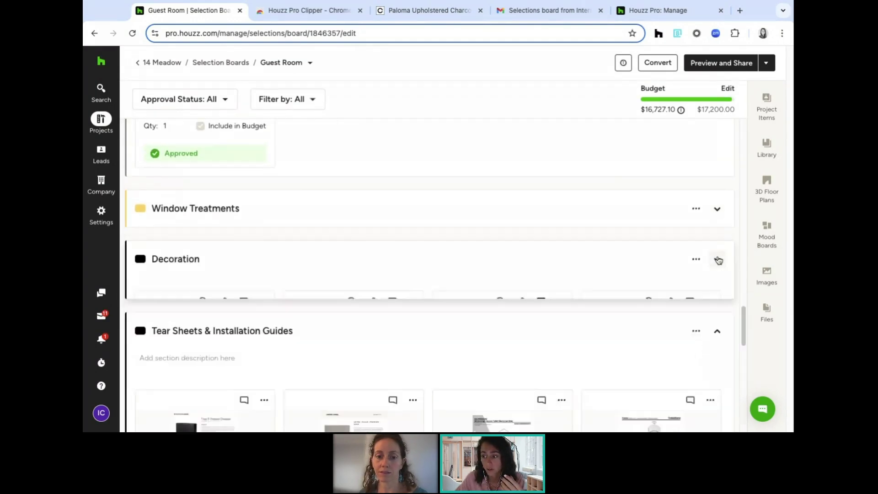
Look back over the Lighting and Furnishings sections, checking item approvals and where a new section can be inserted.
scroll(525, 295, up, 3)
scroll(525, 295, up, 7)
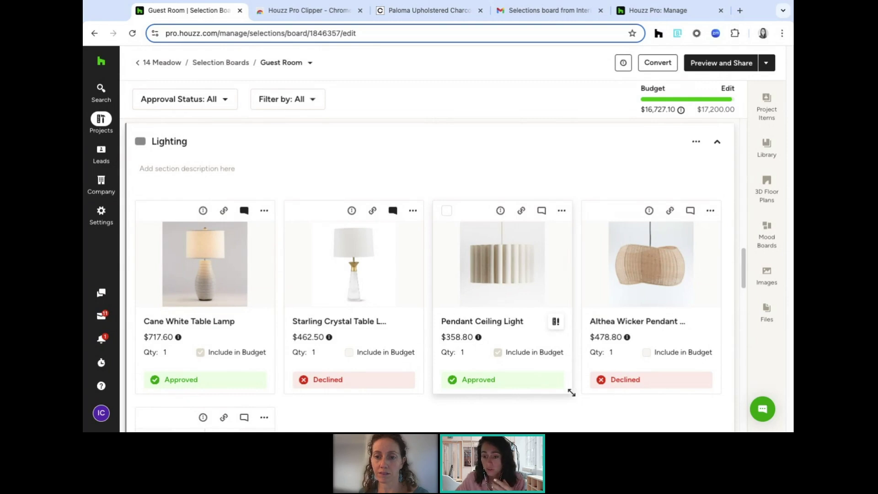
scroll(571, 392, up, 4)
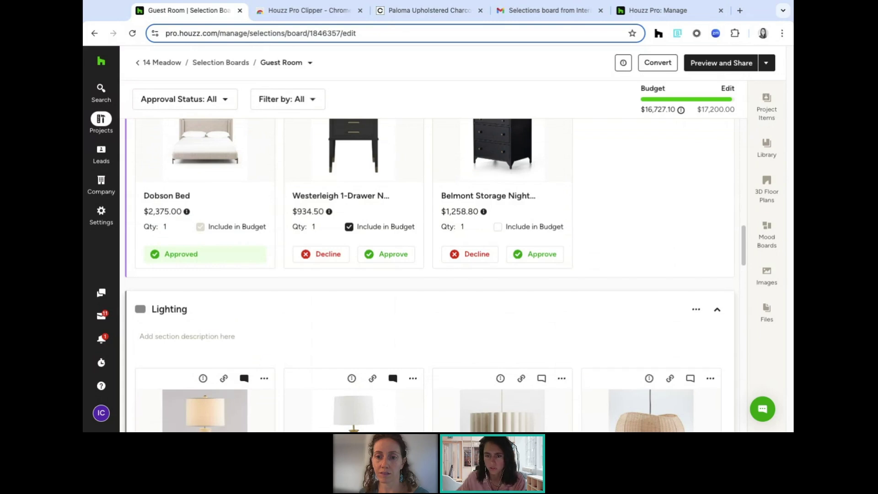
mouse_move(405, 287)
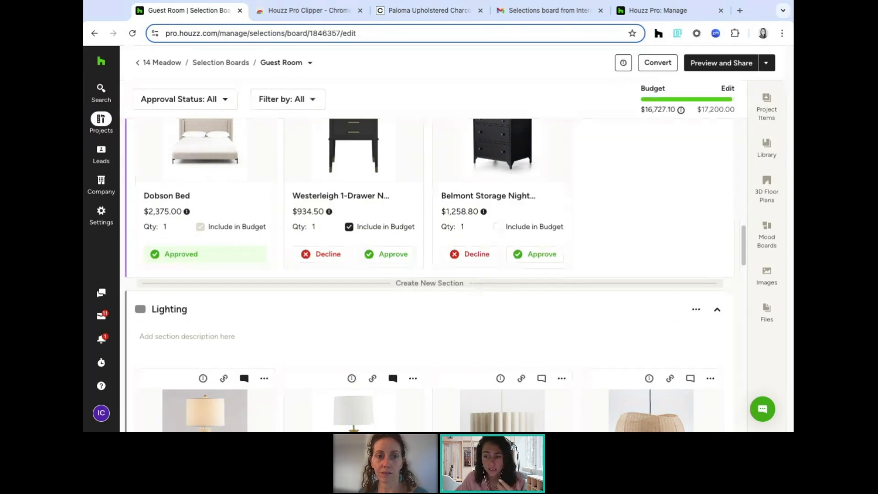
scroll(589, 287, up, 6)
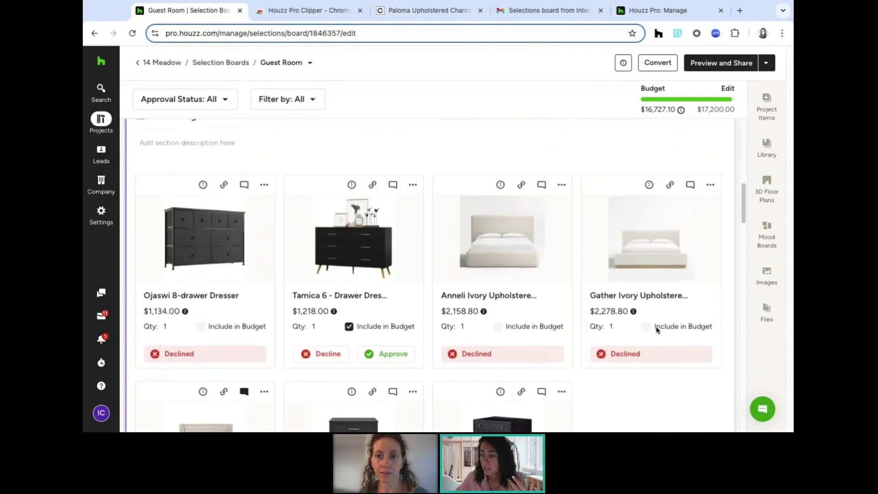
scroll(656, 329, up, 4)
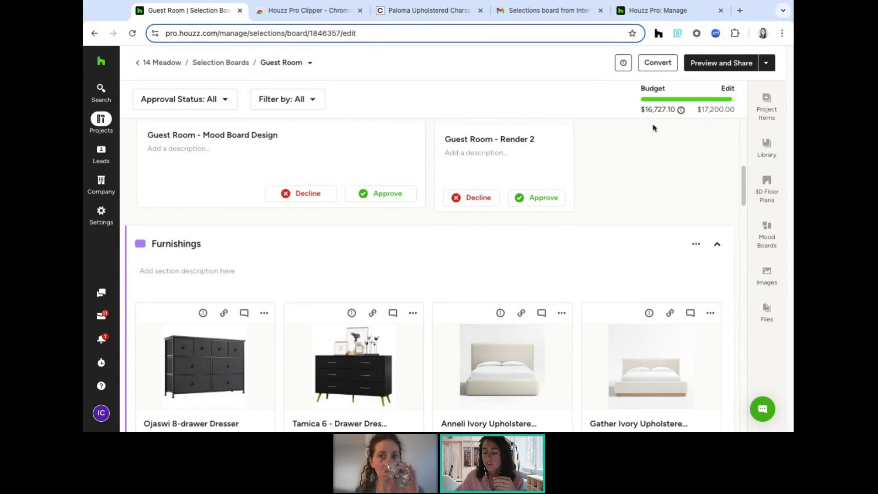
scroll(662, 227, up, 1)
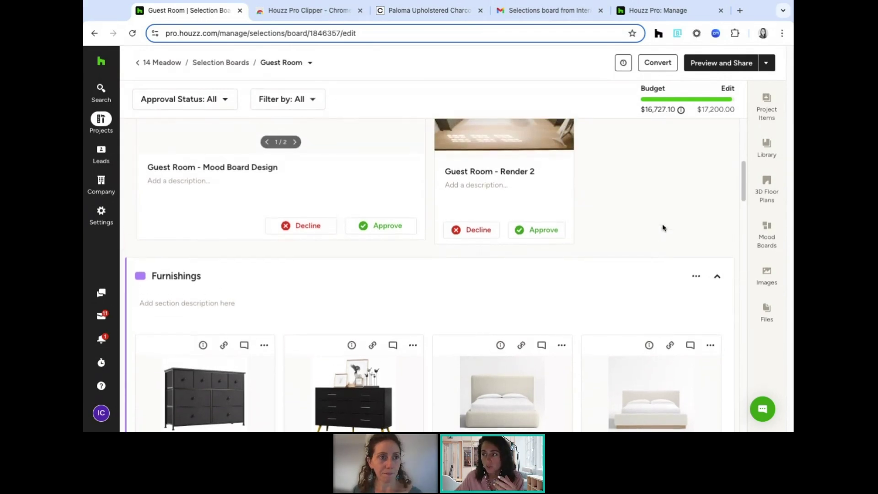
Inspect the budget settings for amount, tax and shipping without changing them, and check which Furnishings items are included in the budget.
click(727, 89)
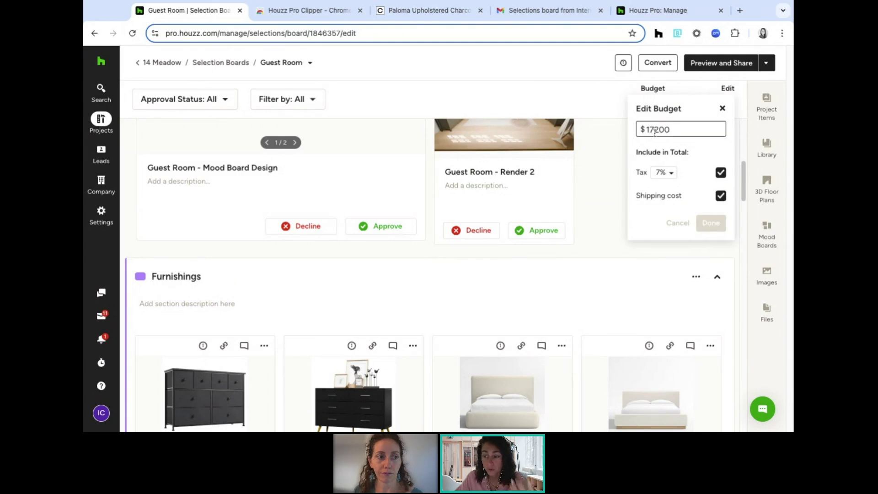
click(604, 157)
scroll(601, 174, down, 2)
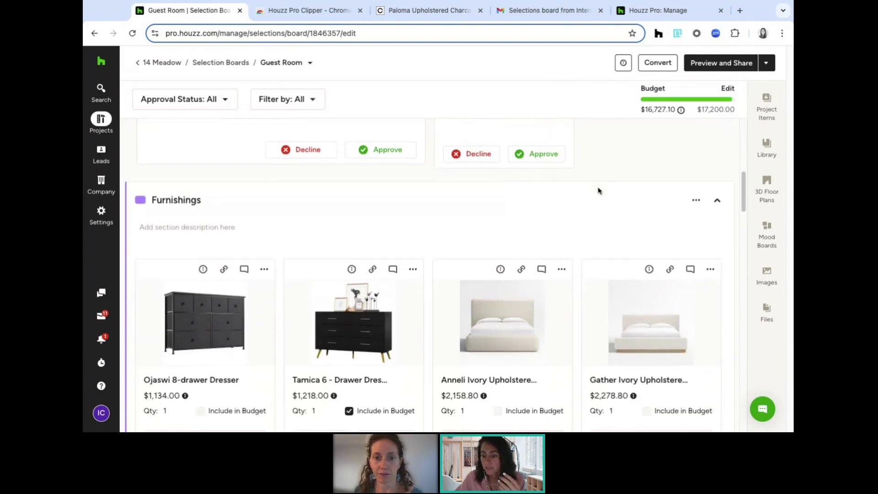
scroll(512, 274, down, 4)
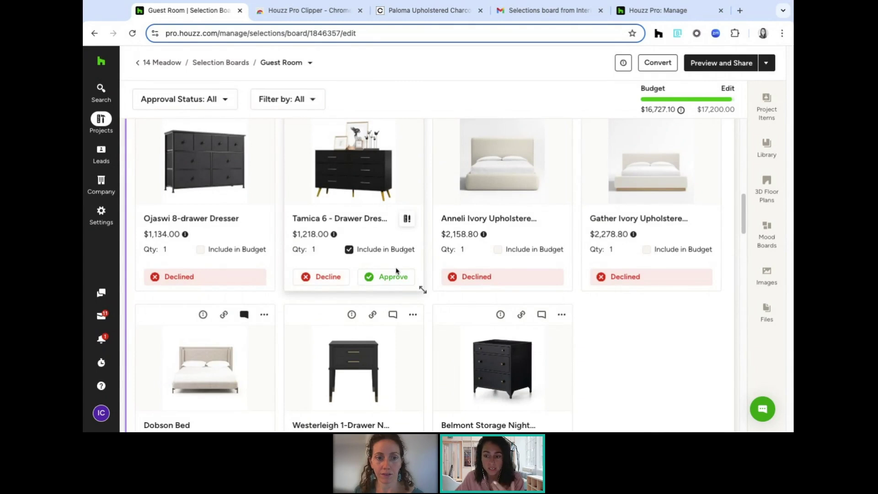
Exclude the Tamica 6-drawer dresser from the budget, and include it again.
scroll(371, 257, down, 1)
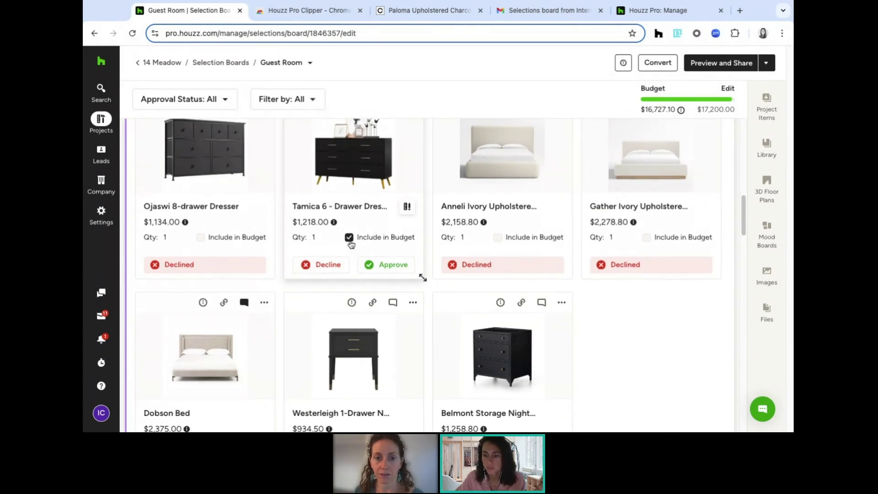
click(349, 238)
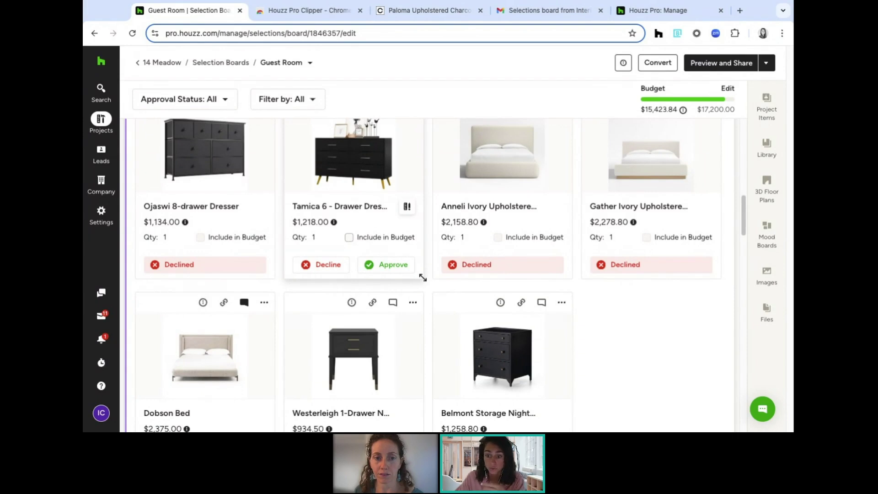
click(349, 238)
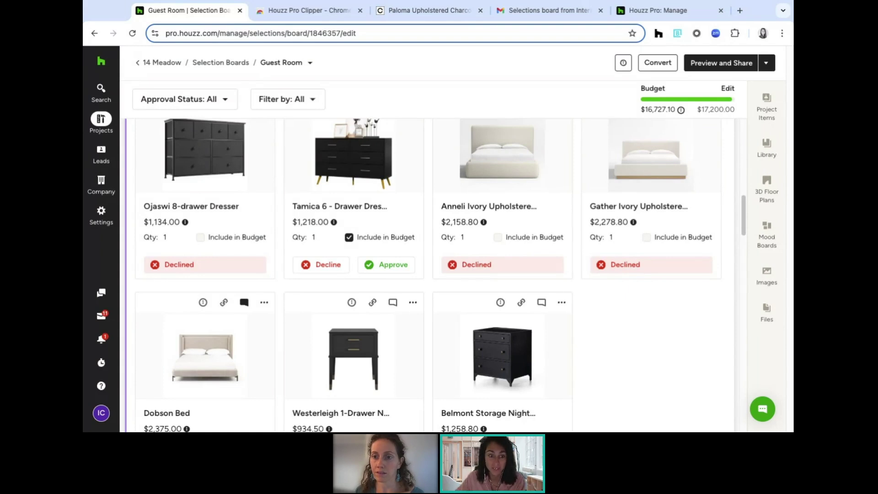
Open the first project in the recent projects list in a new browser tab and switch to it.
scroll(430, 302, up, 8)
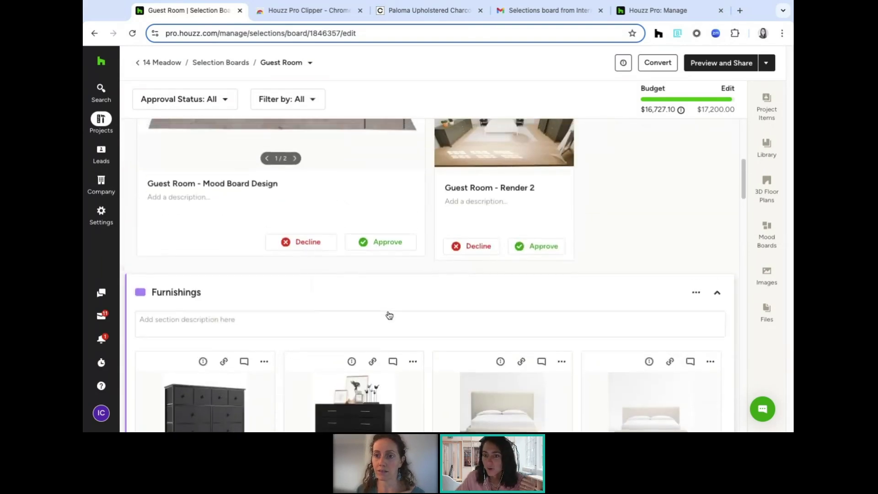
scroll(436, 308, up, 2)
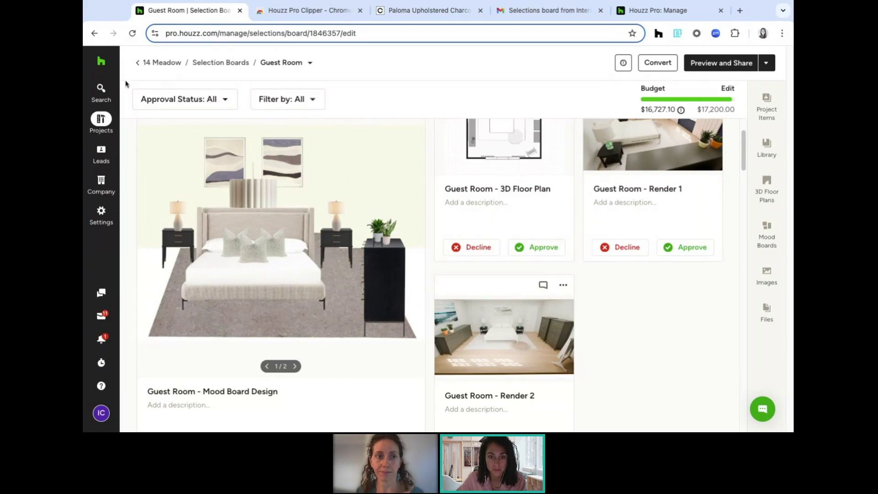
mouse_move(101, 123)
triple_click(165, 125)
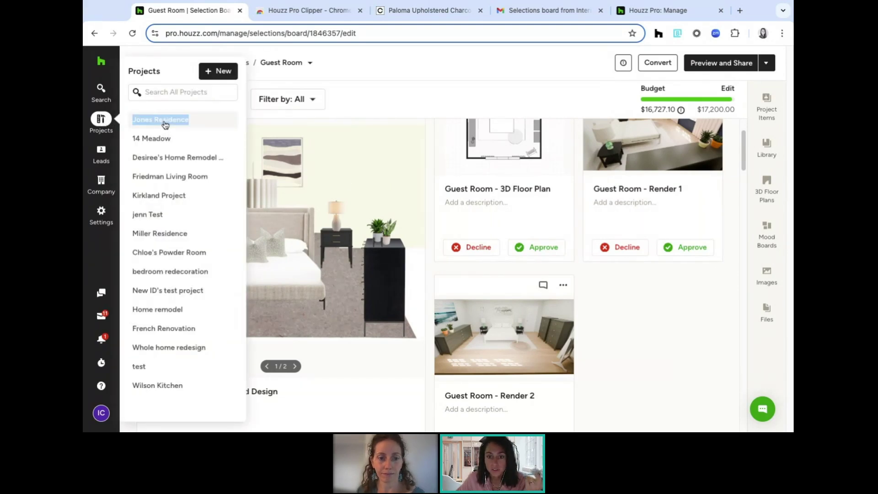
middle_click(165, 125)
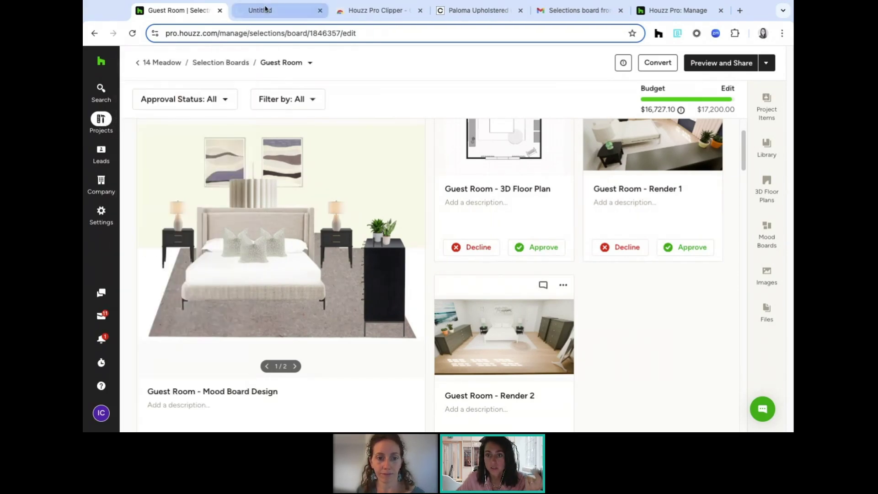
click(265, 10)
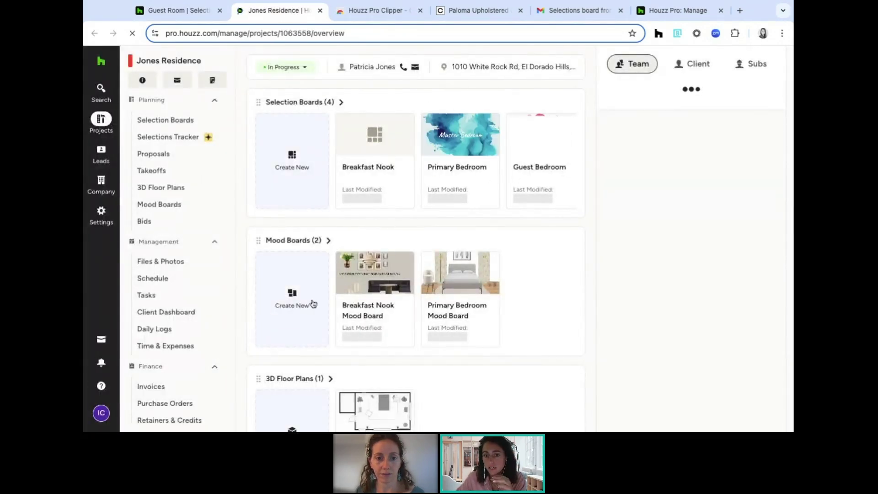
Collapse the team panel on the project overview and open the project's selection boards.
click(291, 163)
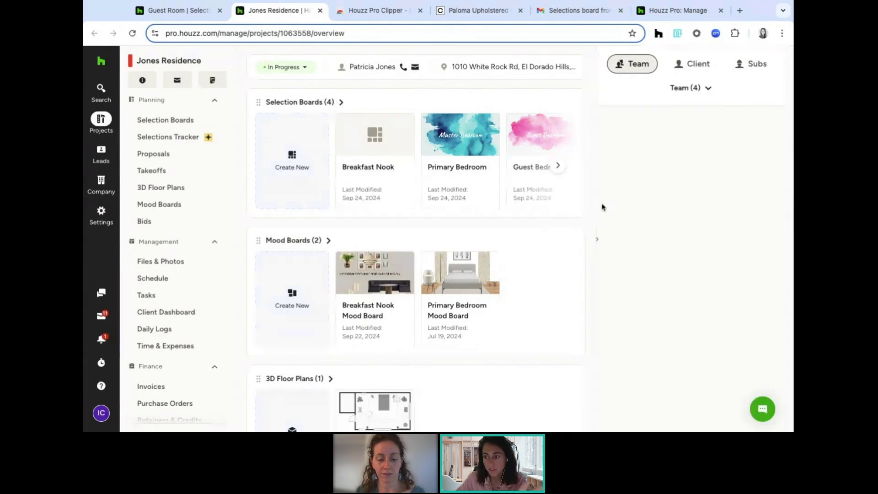
click(597, 242)
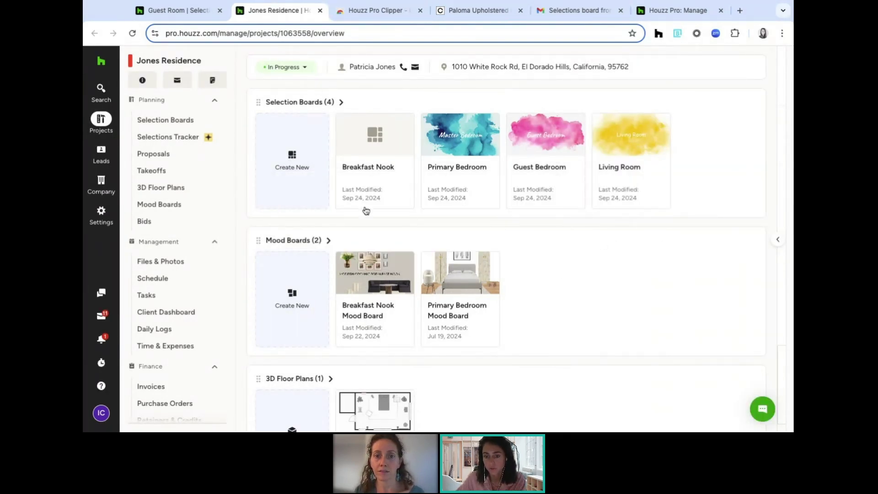
scroll(490, 279, down, 1)
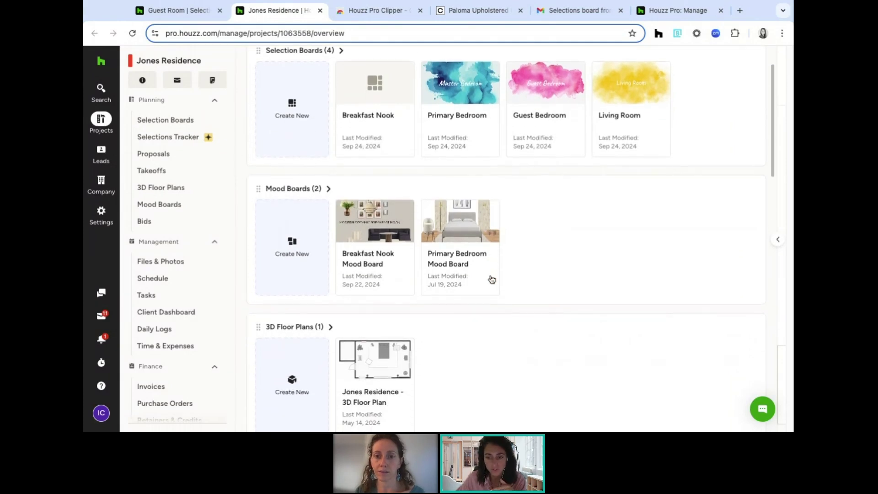
scroll(490, 280, down, 3)
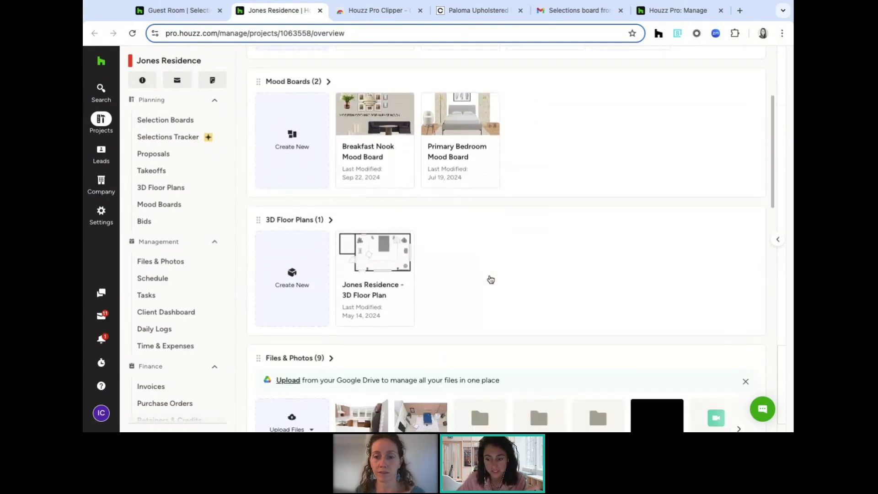
scroll(356, 359, up, 4)
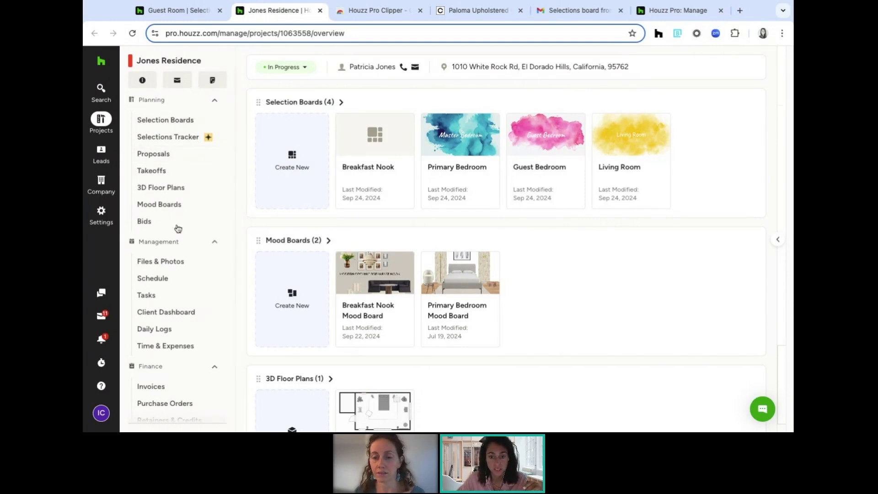
click(172, 124)
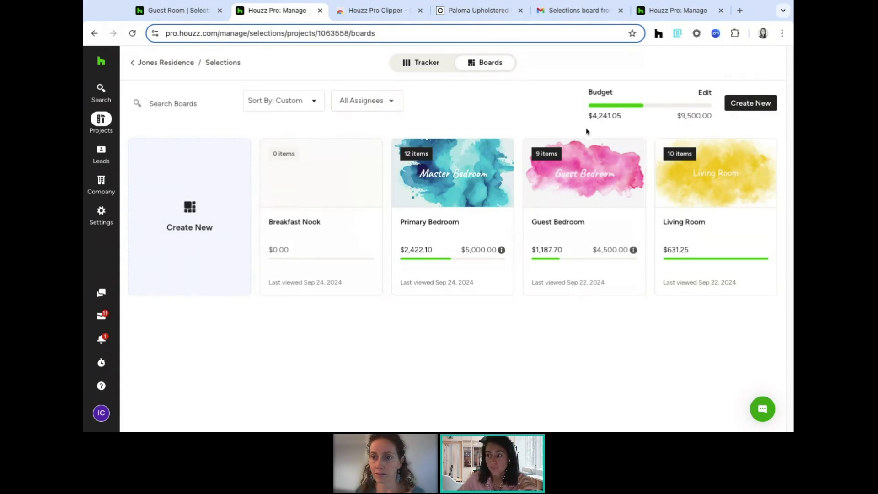
Inspect the room name and assignee options for a new selection board without creating one.
click(196, 212)
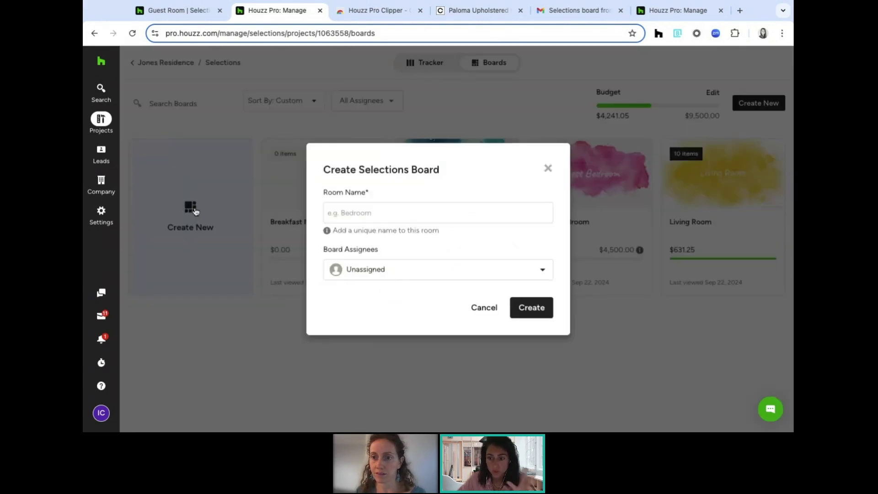
click(352, 215)
click(322, 218)
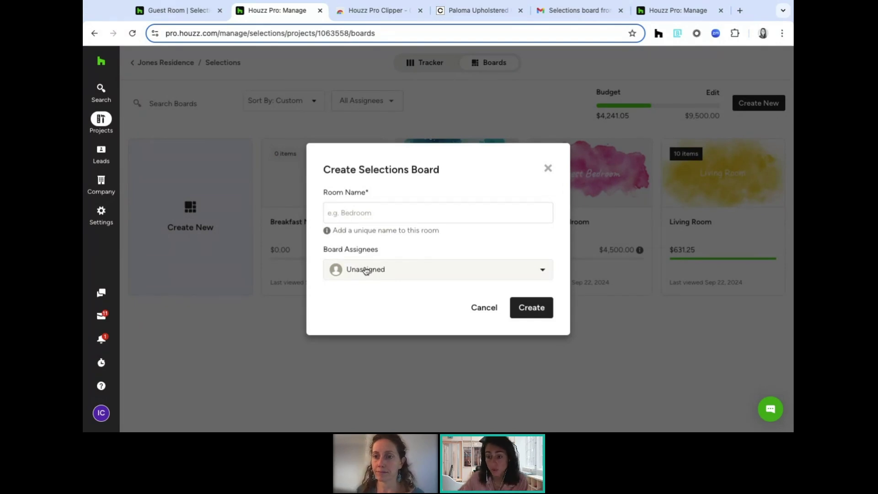
click(549, 169)
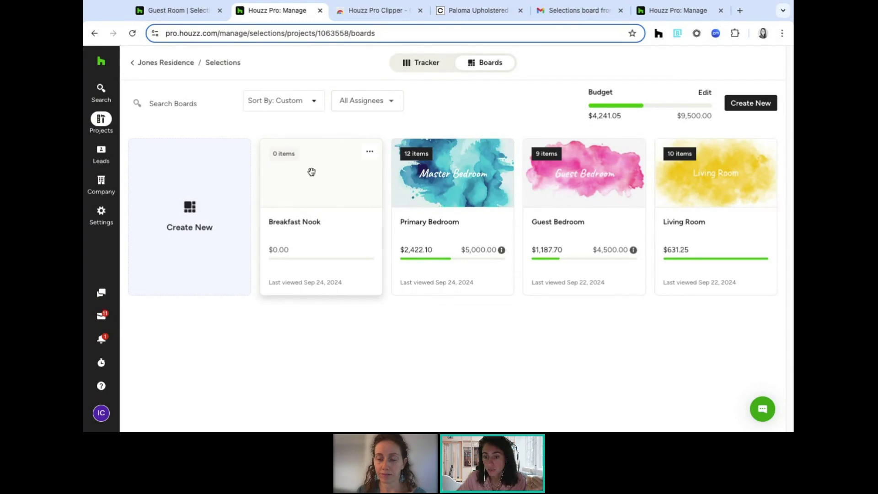
Open the empty Breakfast Nook selection board and insert the mood board assigned to it.
click(298, 191)
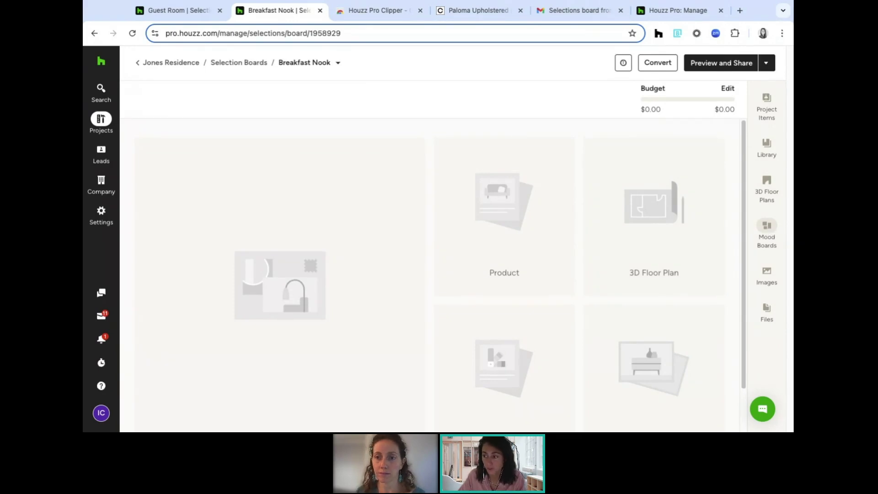
click(767, 226)
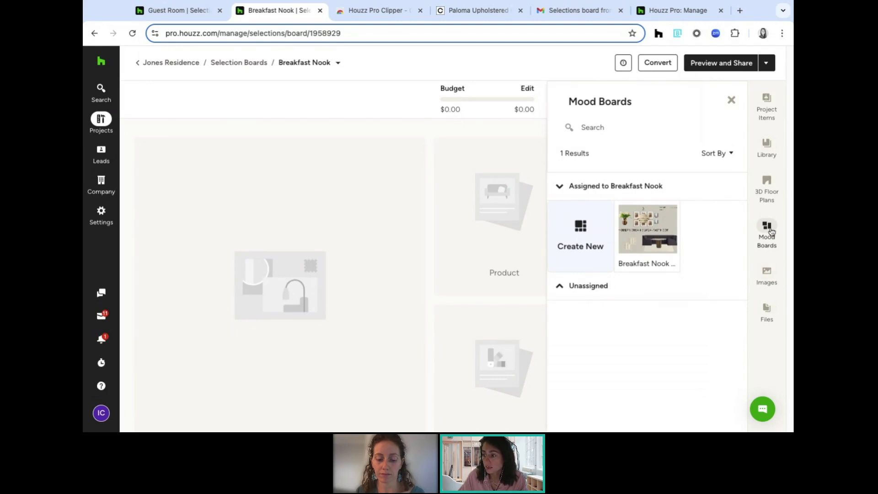
mouse_move(647, 218)
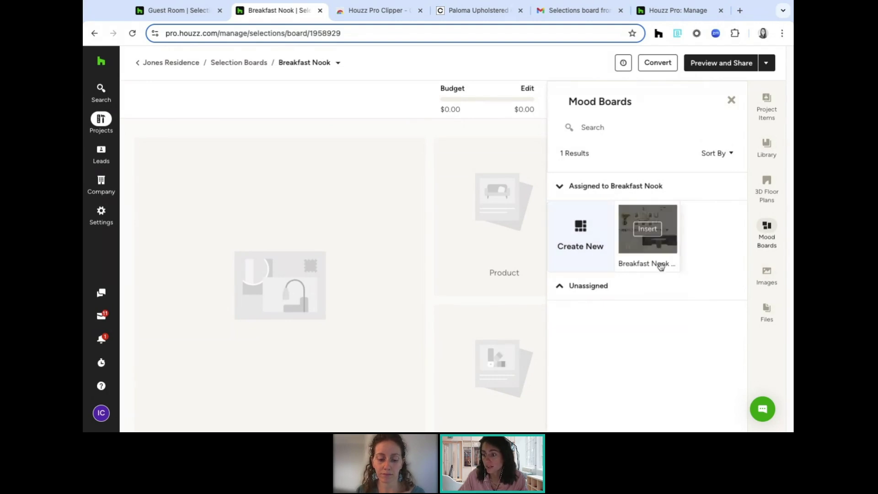
click(647, 229)
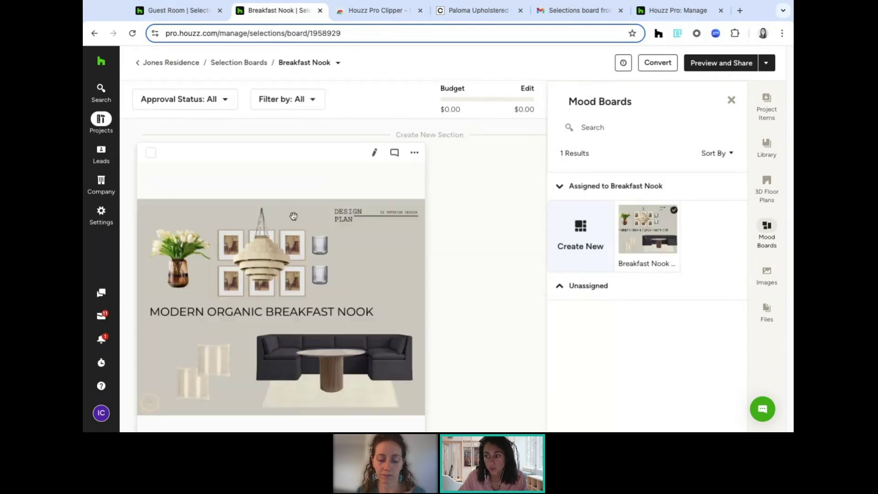
click(731, 105)
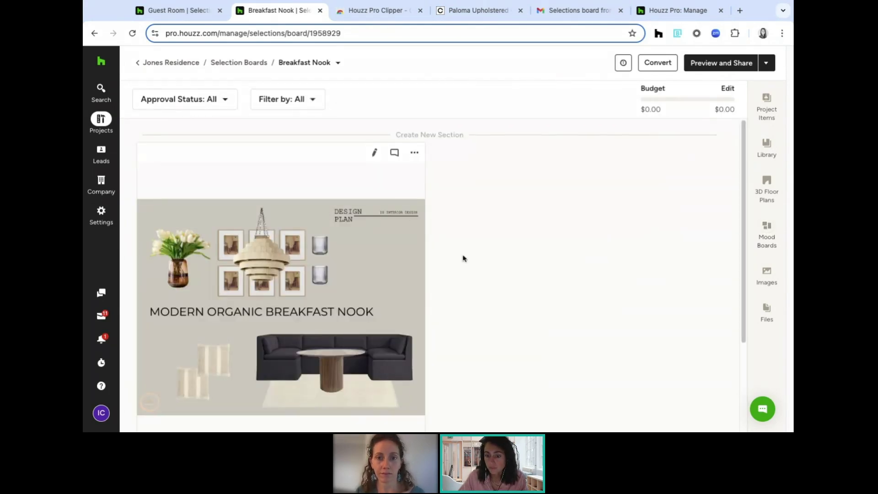
Enlarge the Breakfast Nook Mood Board card to span the full width of the selection board.
scroll(453, 276, down, 1)
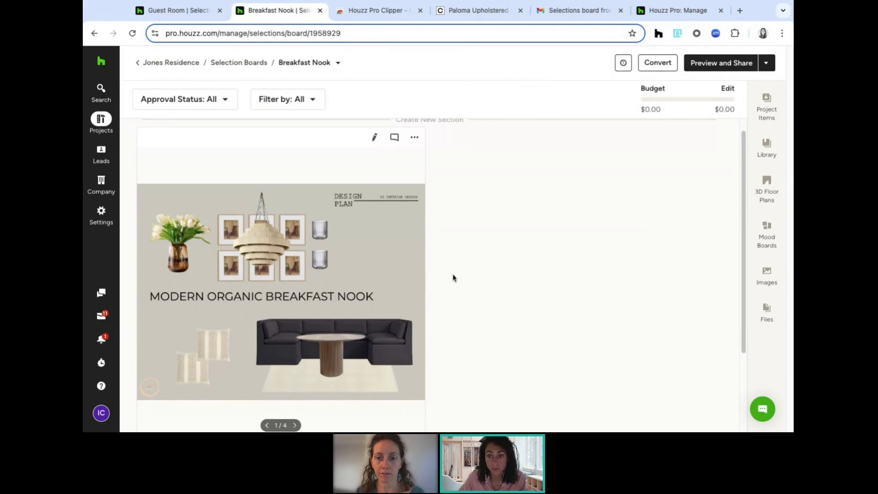
scroll(454, 278, down, 1)
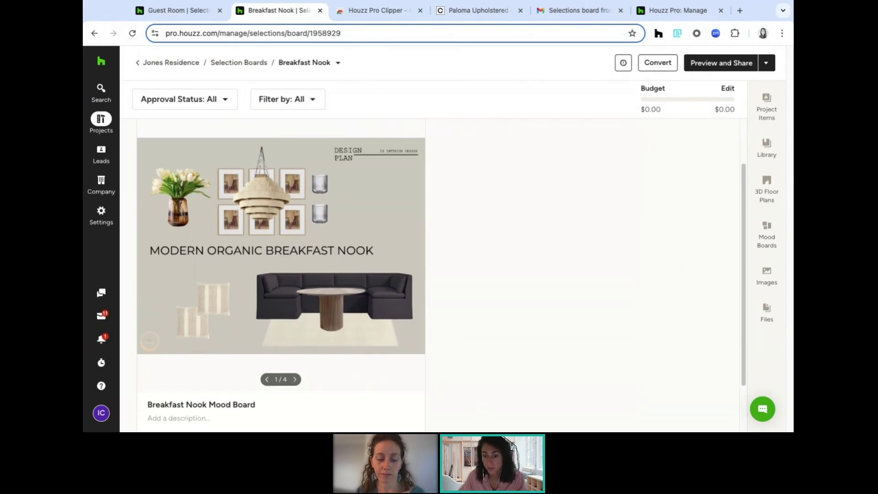
scroll(424, 183, down, 2)
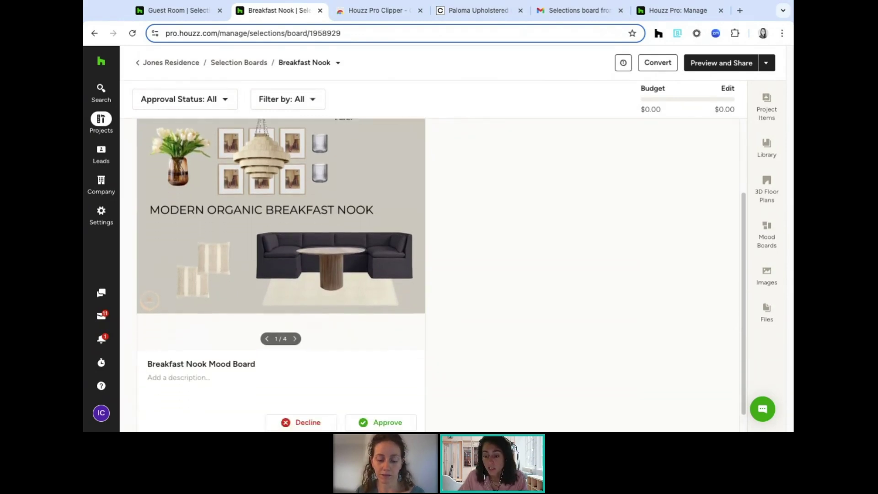
scroll(424, 183, up, 4)
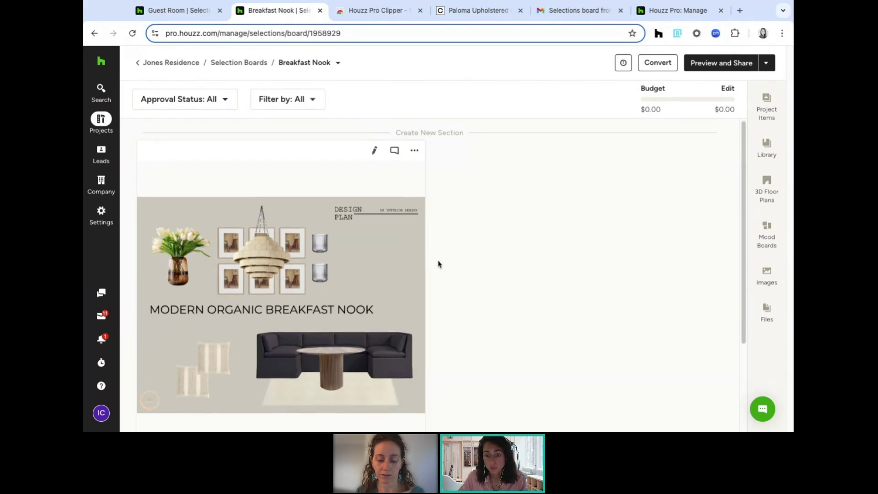
scroll(440, 264, down, 1)
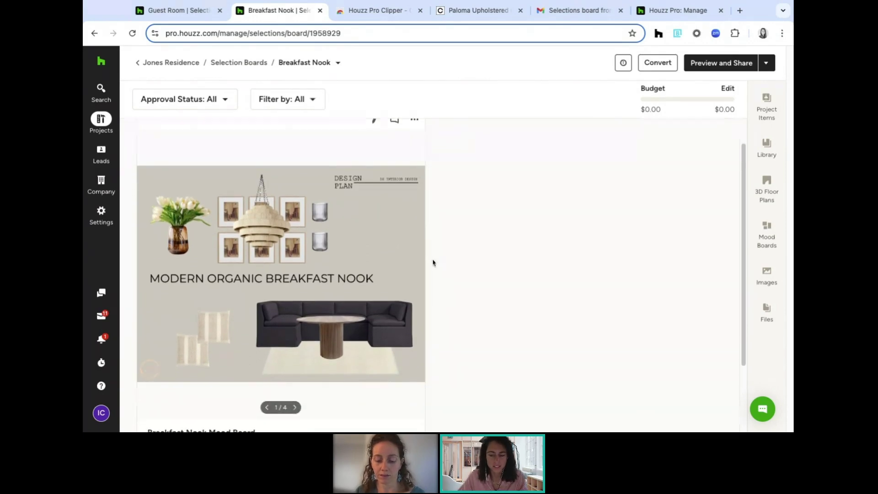
scroll(454, 263, down, 2)
scroll(455, 265, down, 1)
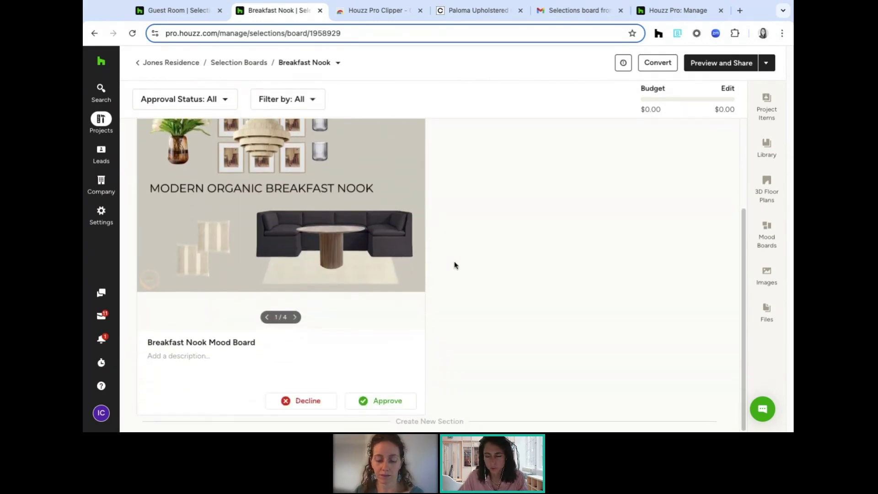
click(424, 415)
scroll(536, 327, up, 3)
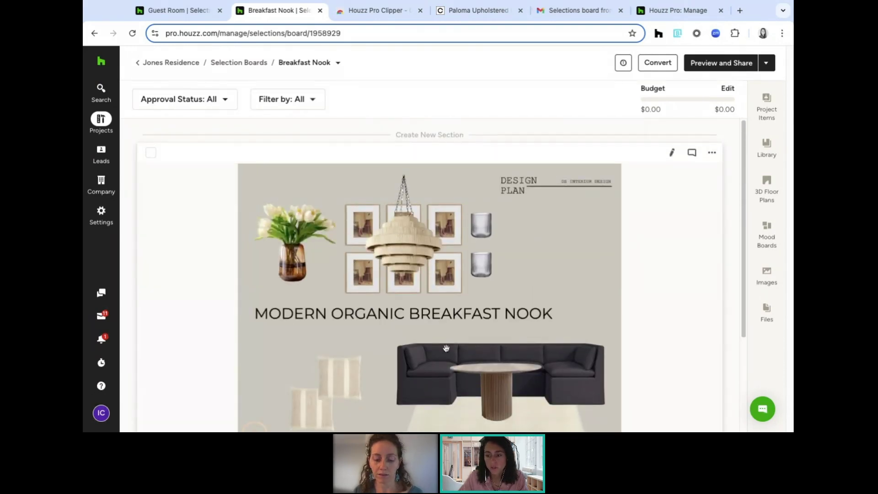
Page through the enlarged mood board's pages, up to the wallpaper selections page.
scroll(442, 348, down, 1)
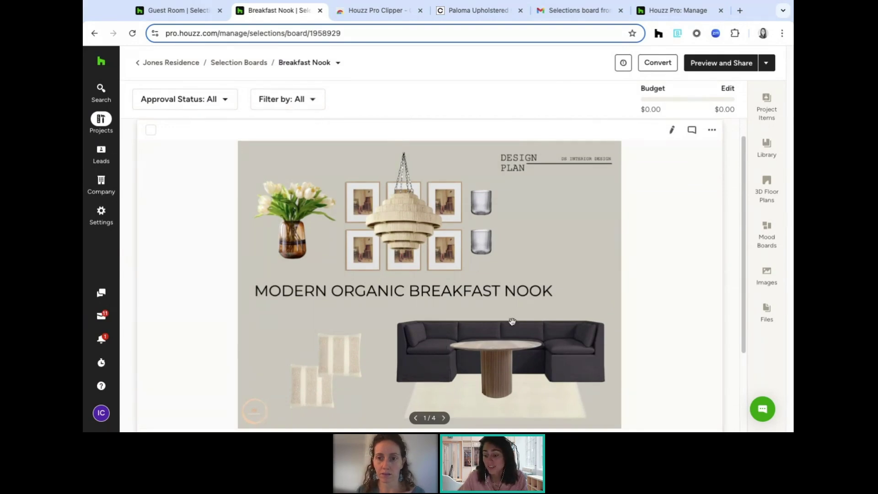
scroll(512, 321, down, 3)
scroll(488, 331, up, 1)
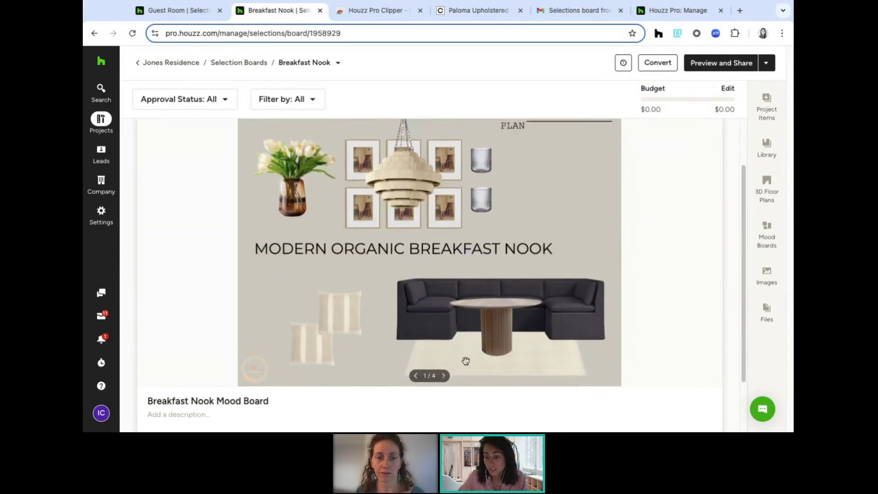
click(444, 381)
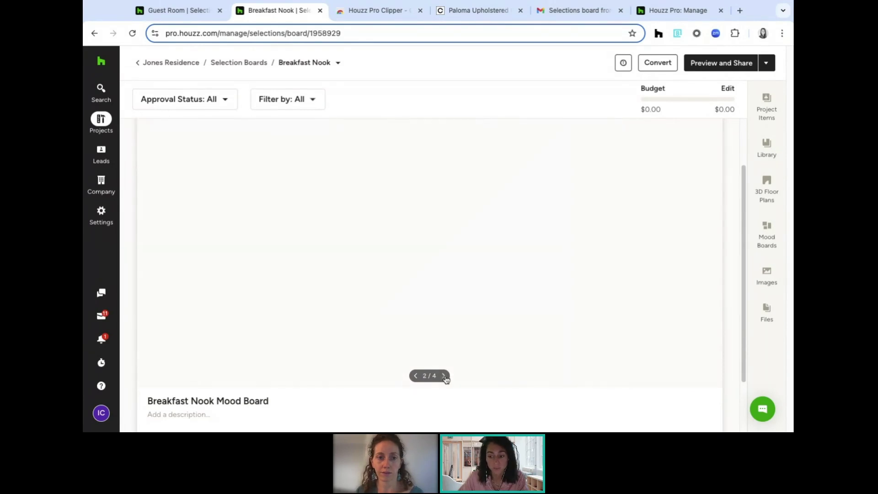
click(444, 378)
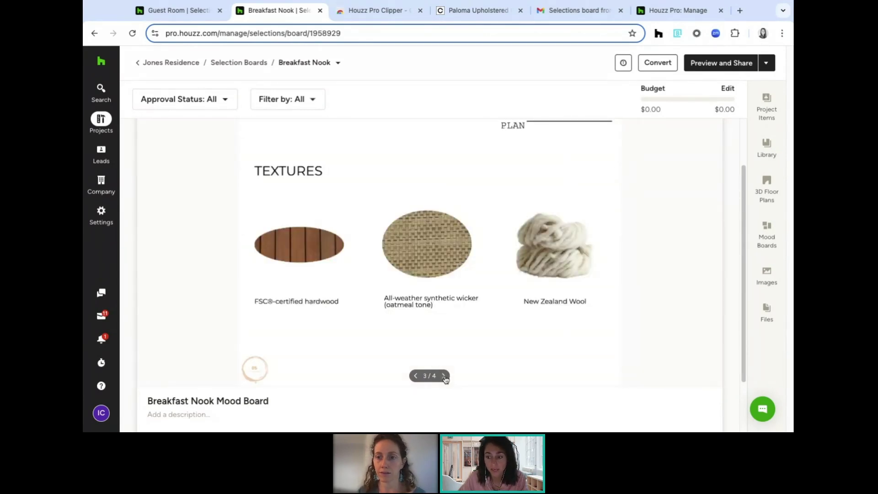
click(444, 377)
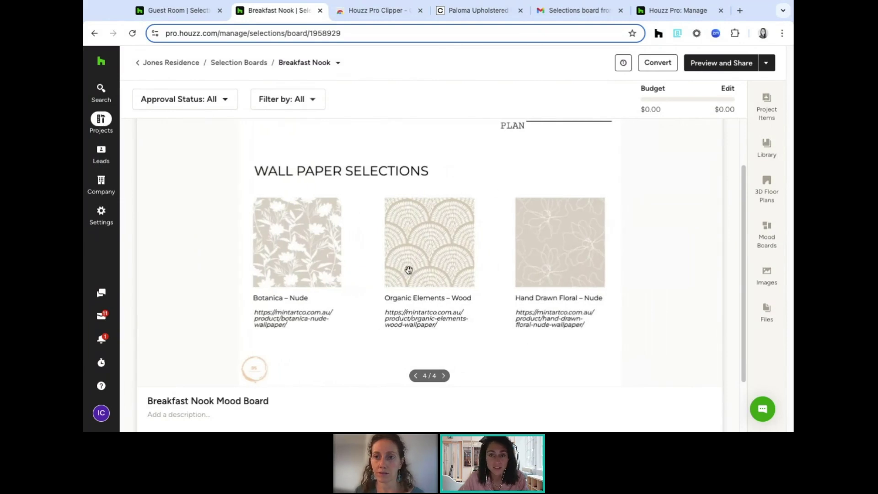
scroll(408, 270, up, 2)
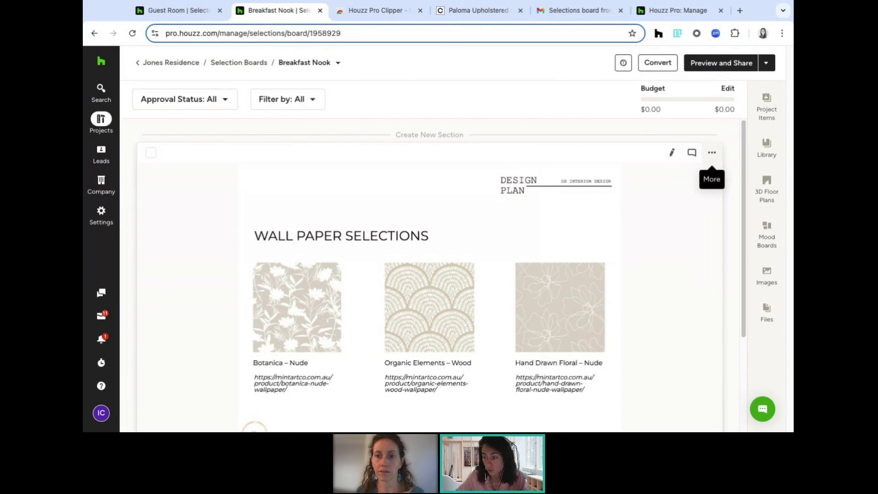
Set the size of the Breakfast Nook Mood Board card to Small.
click(712, 152)
mouse_move(676, 178)
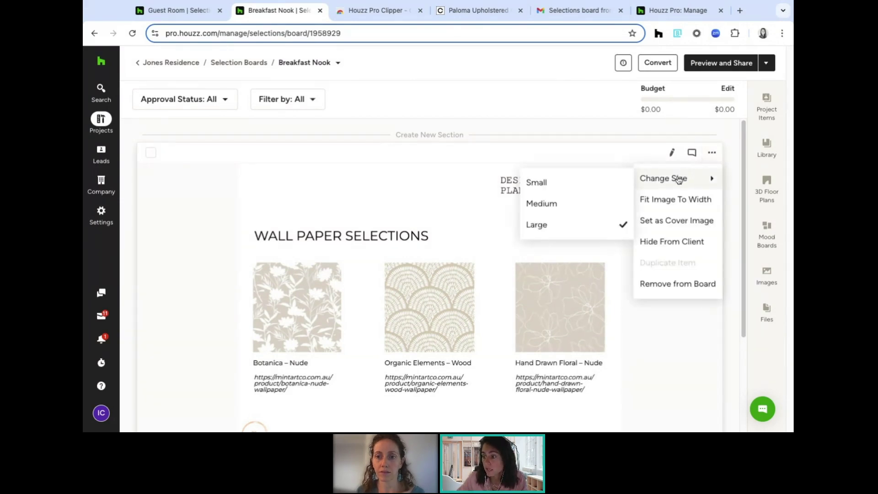
click(559, 188)
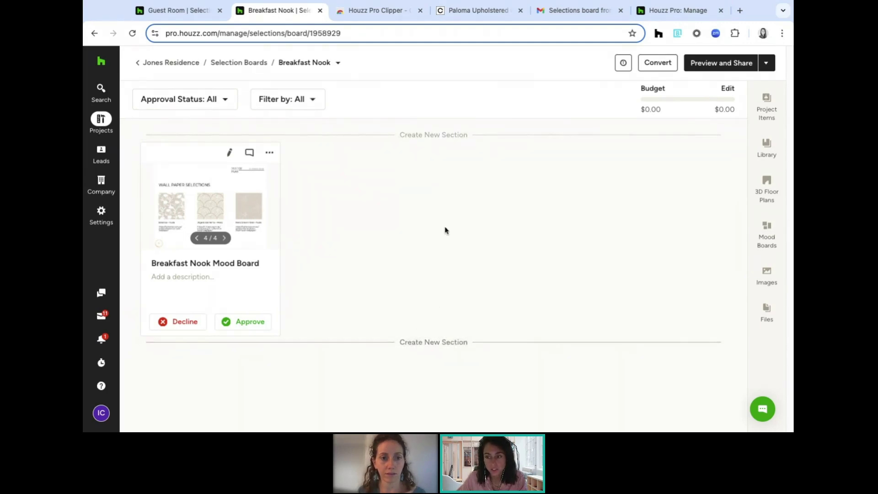
Create a new section on the Breakfast Nook board and name it Furnishing.
click(423, 343)
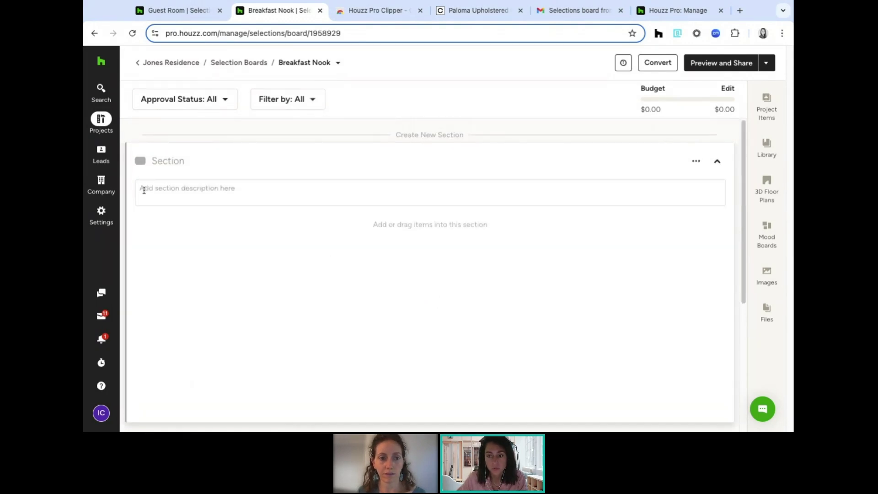
click(169, 160)
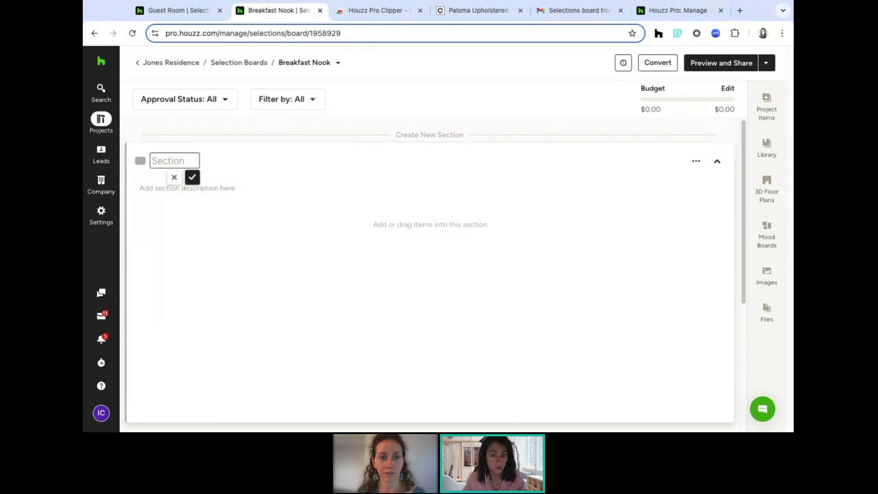
text(Fu)
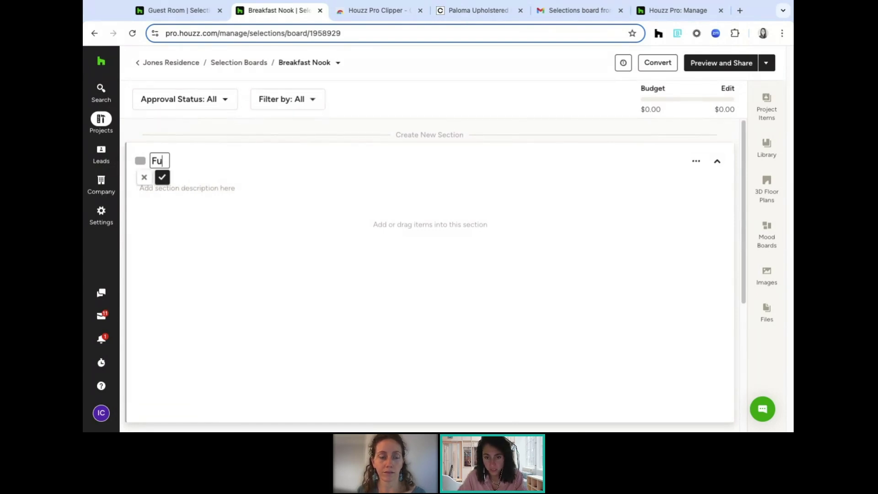
text(rnishing)
key(Return)
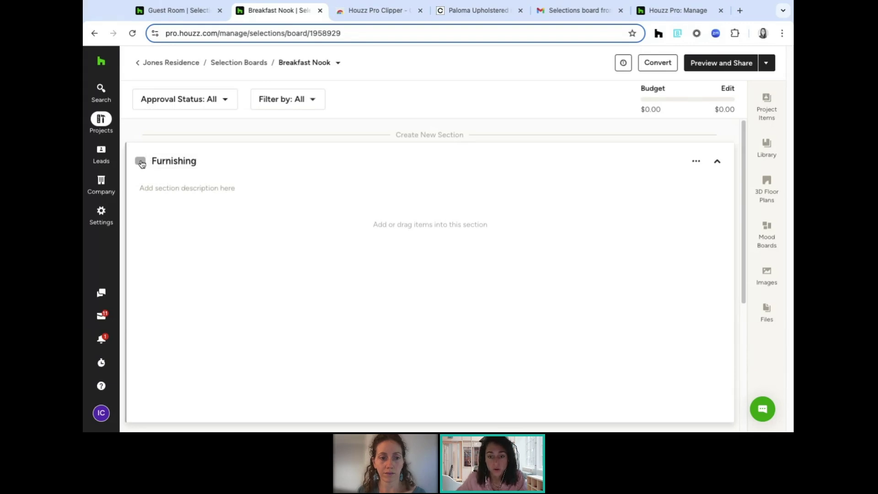
Change the Furnishing section's color to the preset pink and start editing its description.
click(140, 161)
click(205, 301)
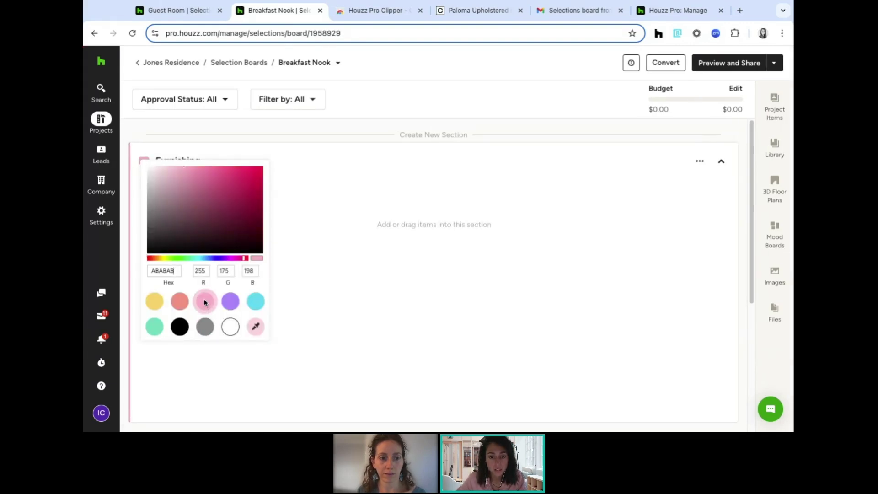
click(281, 183)
click(178, 189)
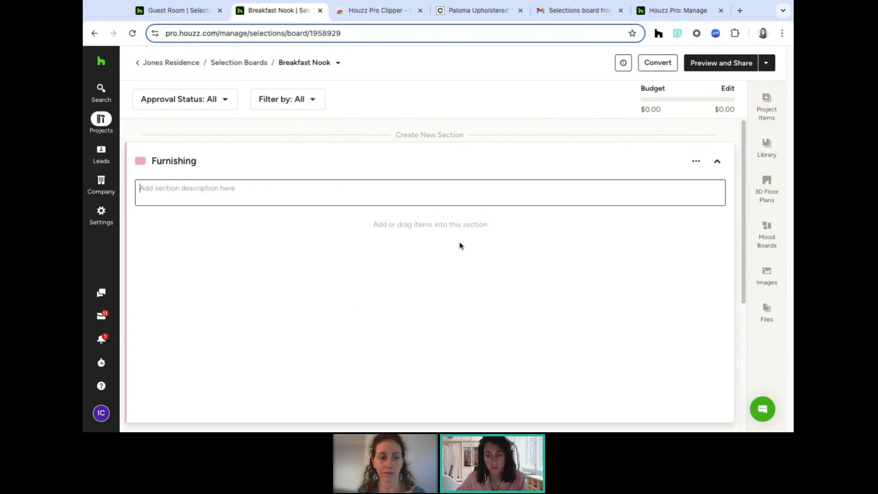
Leave the description empty and move the Breakfast Nook Mood Board card into the Furnishing section.
click(421, 273)
scroll(353, 326, down, 5)
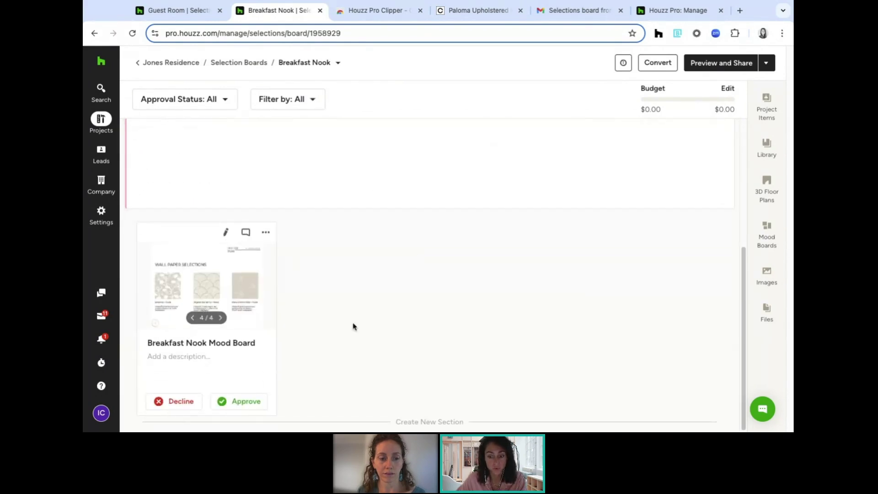
drag(182, 381, 186, 380)
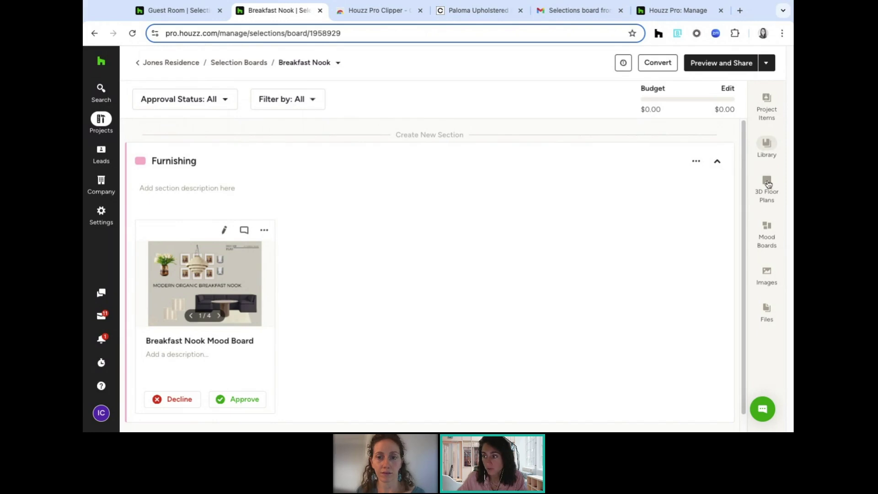
Open the product library beside the selection board and look through the products it offers.
click(765, 147)
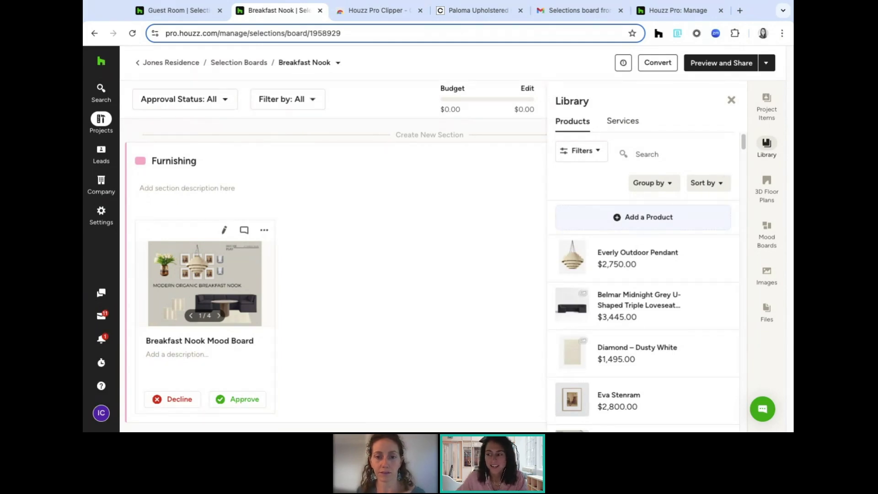
scroll(645, 259, down, 2)
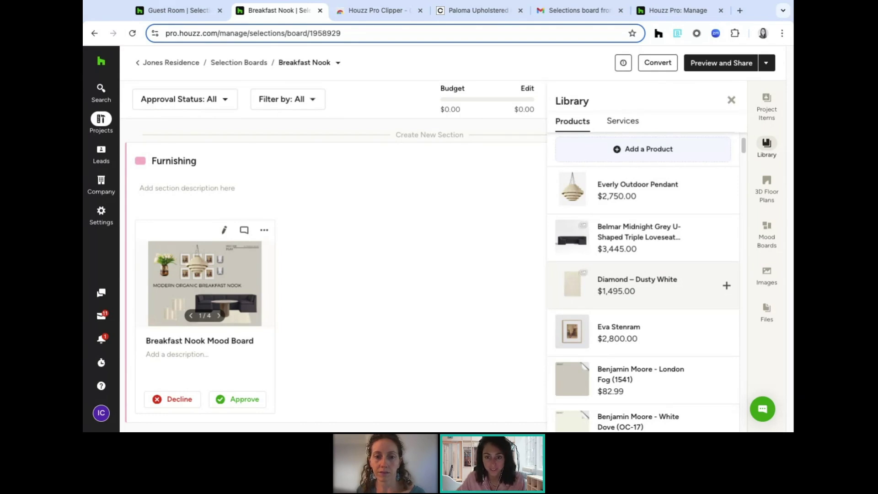
Open the company's Products & Services catalog in a new browser tab and look through its product list.
mouse_move(102, 187)
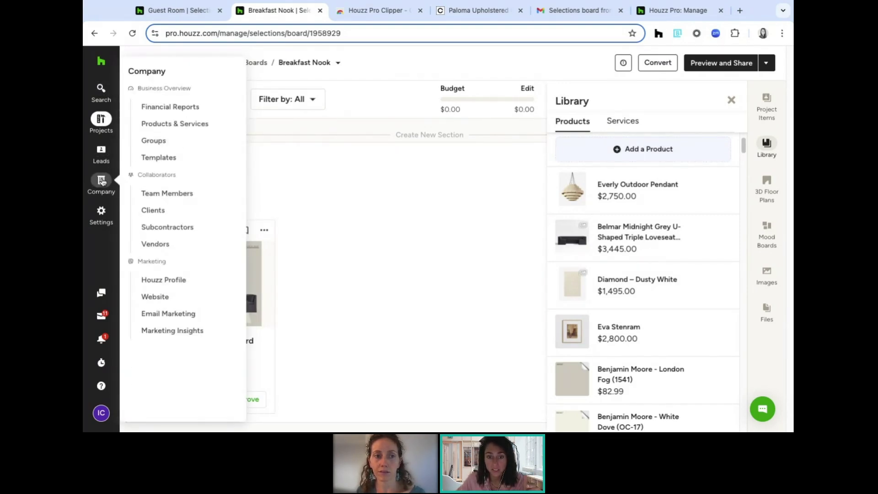
triple_click(172, 127)
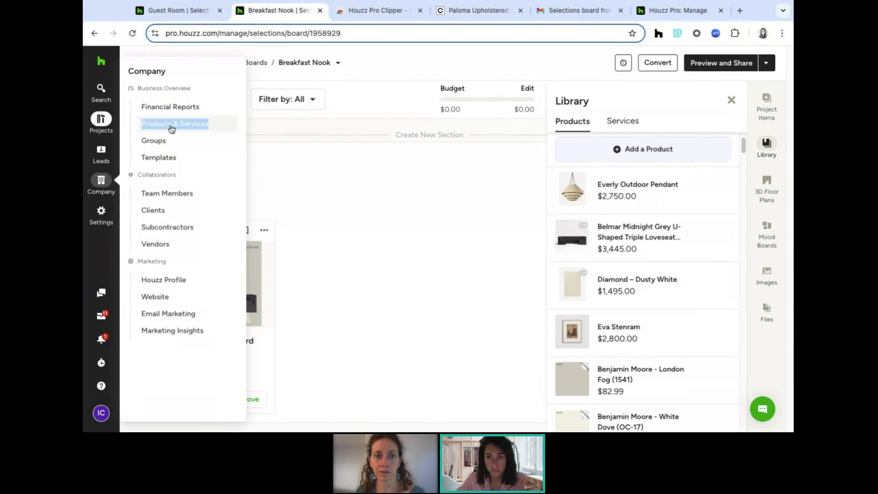
super+click(171, 128)
click(342, 13)
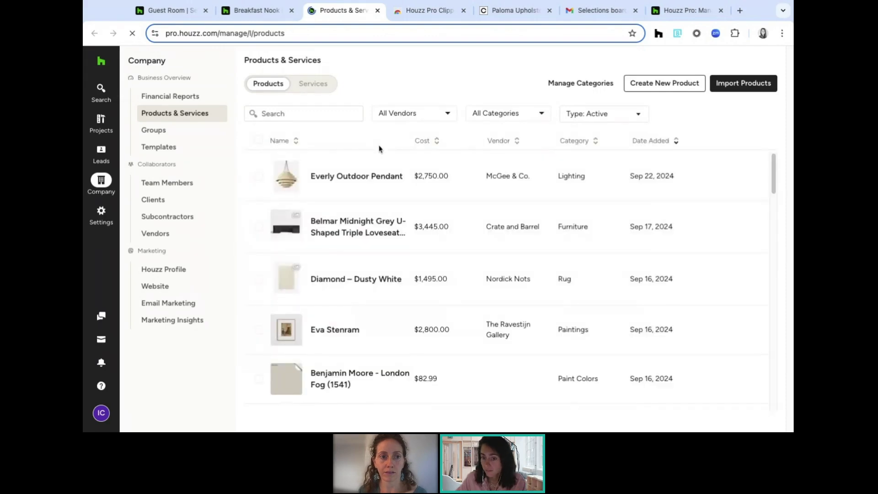
scroll(379, 192, down, 10)
scroll(379, 192, down, 15)
scroll(503, 247, down, 3)
scroll(503, 247, up, 20)
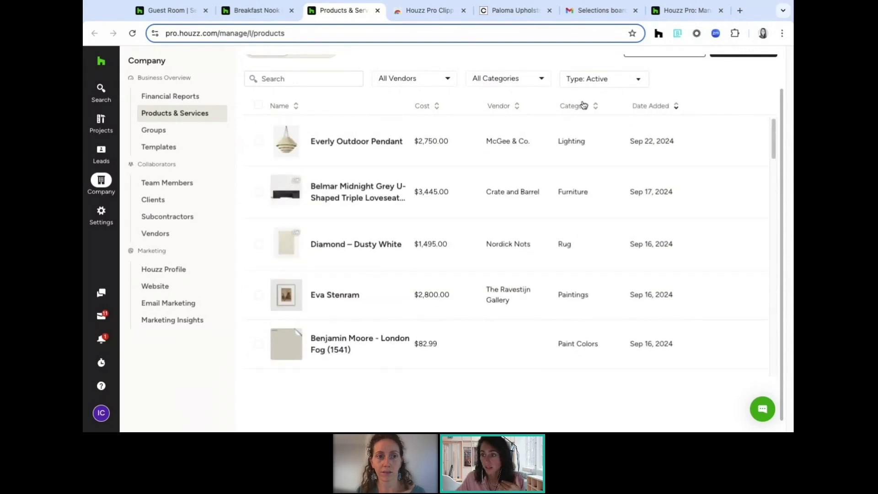
scroll(583, 105, up, 2)
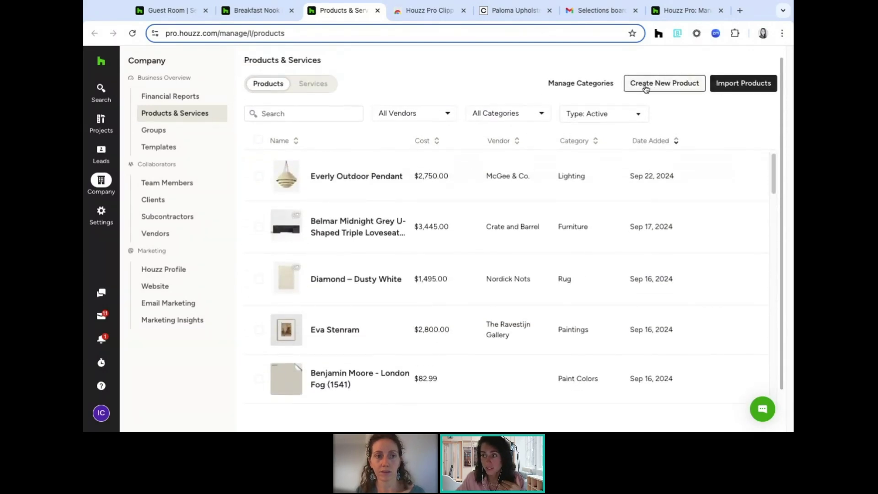
Inspect the new product form and the catalog import page without adding or importing anything.
click(645, 86)
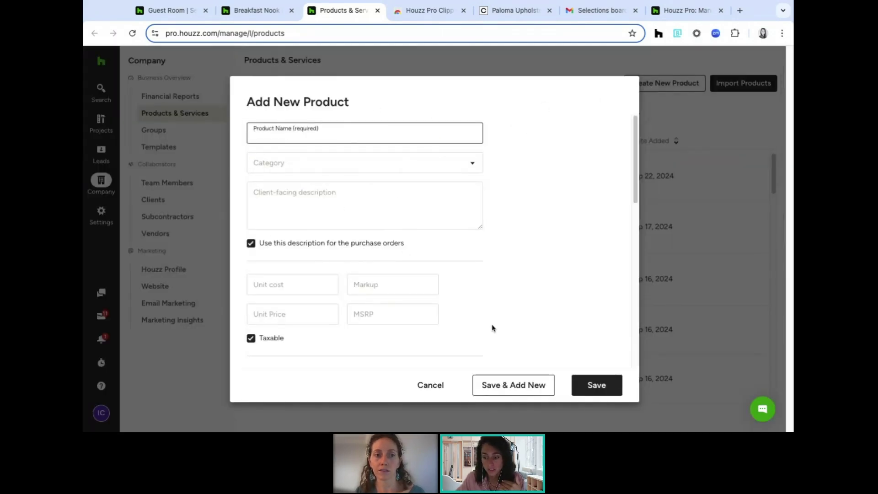
click(682, 260)
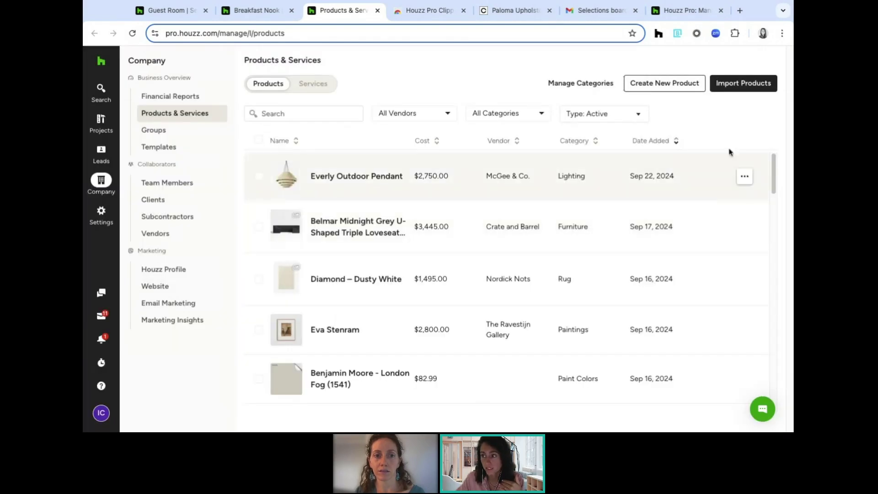
click(739, 86)
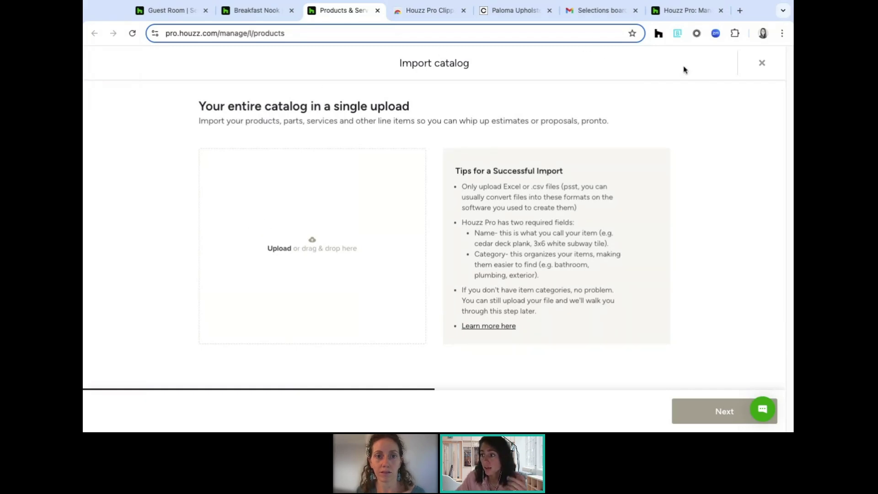
click(762, 63)
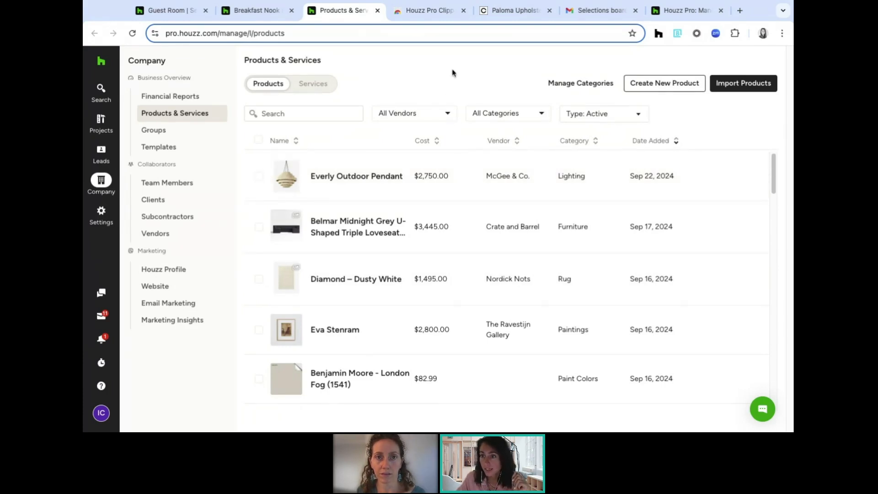
Switch to the Crate & Barrel page for the Paloma swivel dining chair, open the Houzz Pro Clipper and review its fields.
click(514, 11)
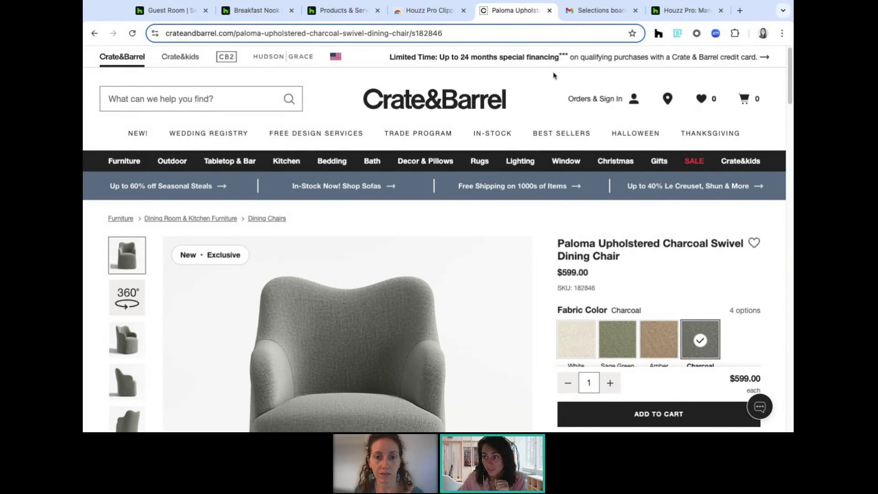
mouse_move(615, 101)
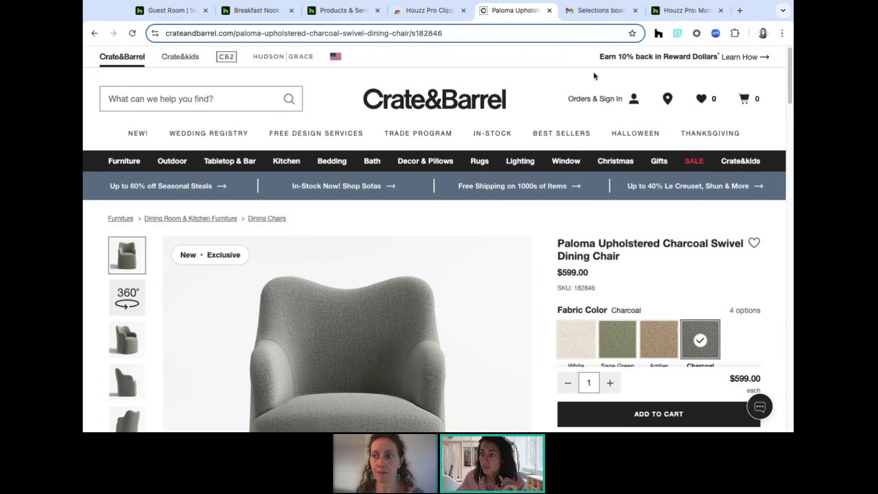
click(658, 34)
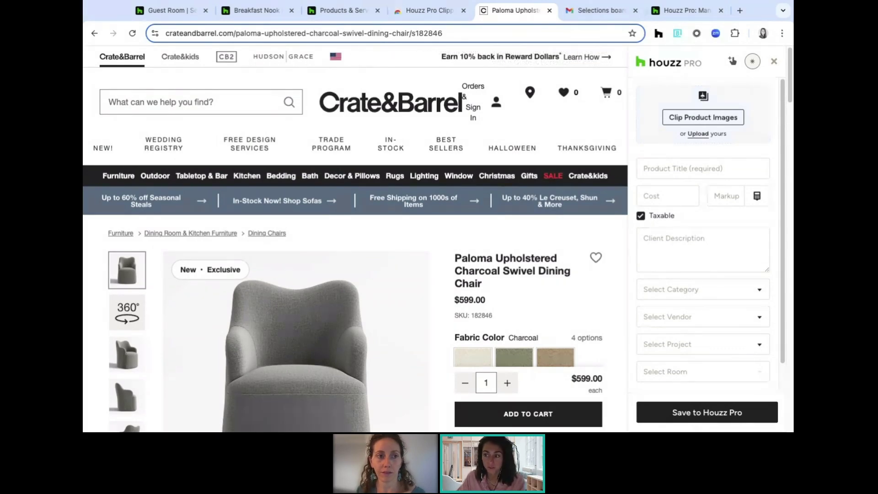
scroll(400, 225, down, 2)
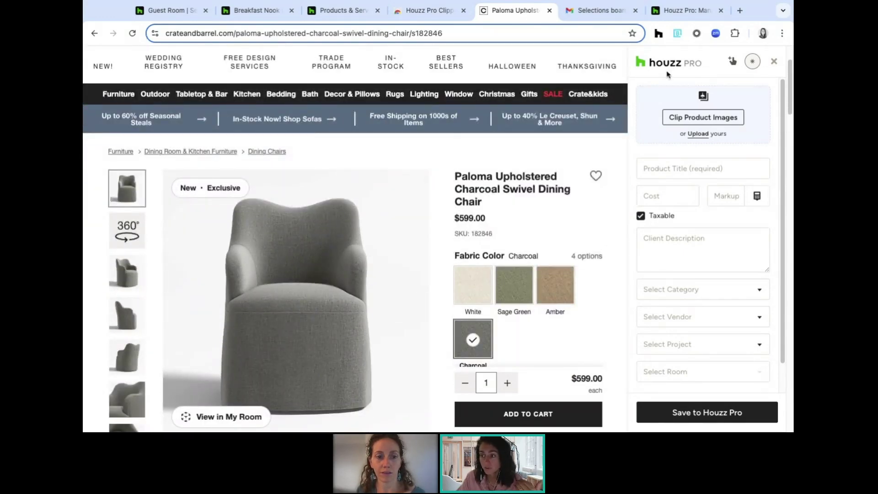
scroll(693, 302, down, 1)
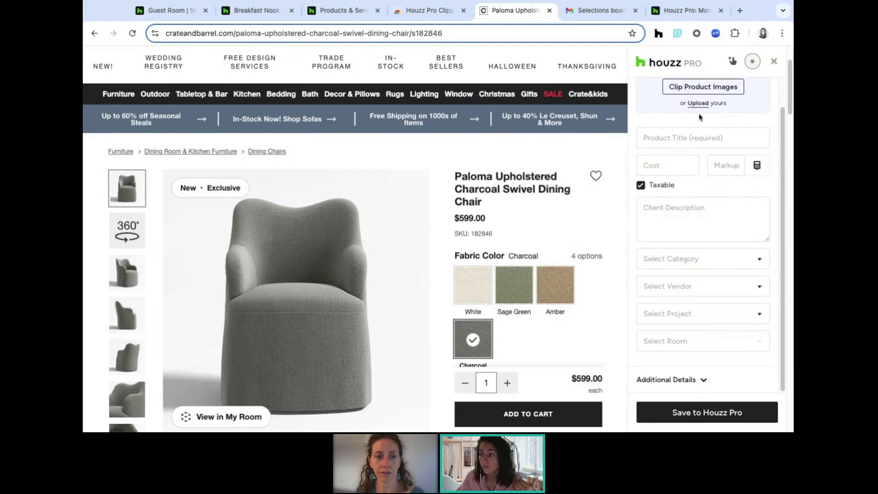
scroll(688, 143, down, 3)
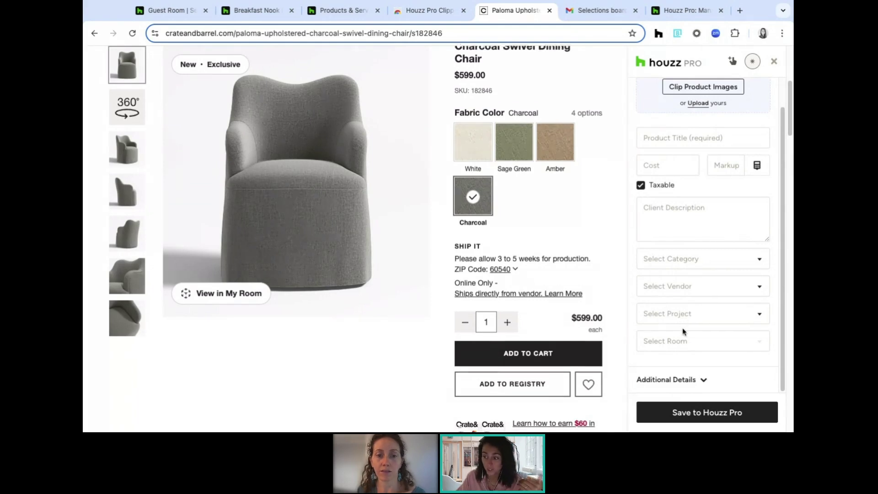
Assign the clipped product to the Jones Residence project and the Breakfast Nook room.
scroll(684, 329, down, 1)
click(690, 315)
scroll(688, 339, down, 4)
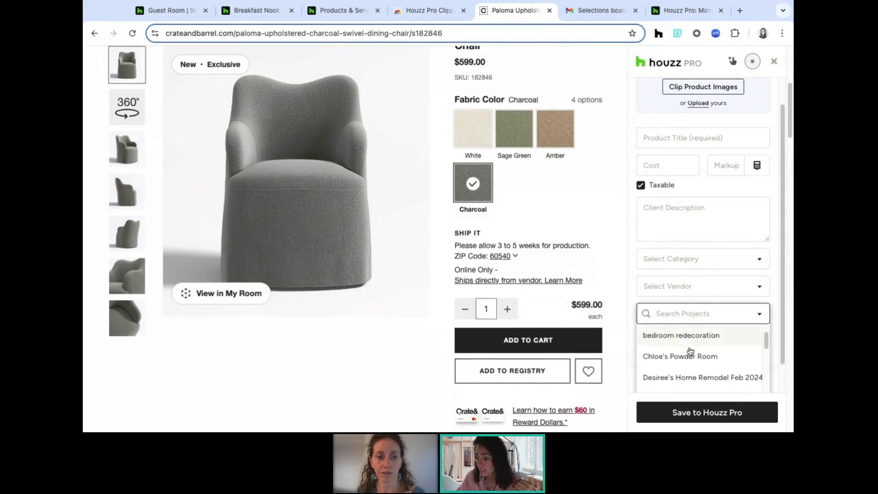
scroll(692, 361, down, 5)
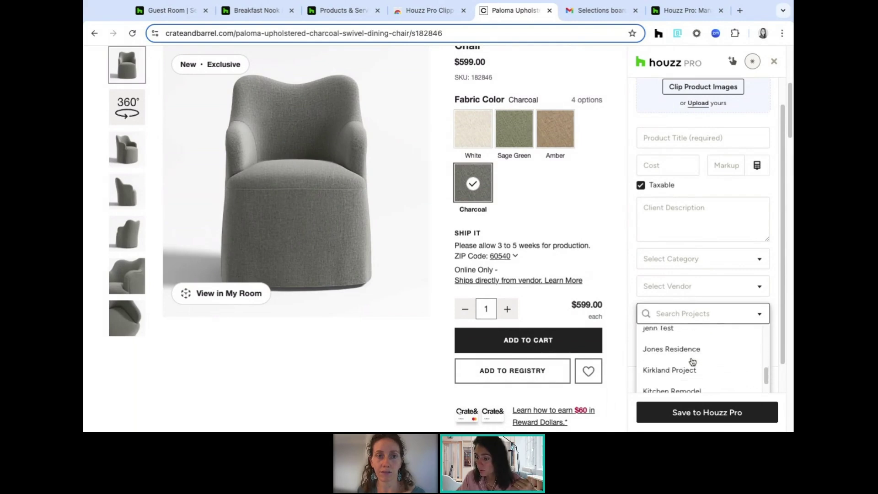
scroll(692, 361, down, 1)
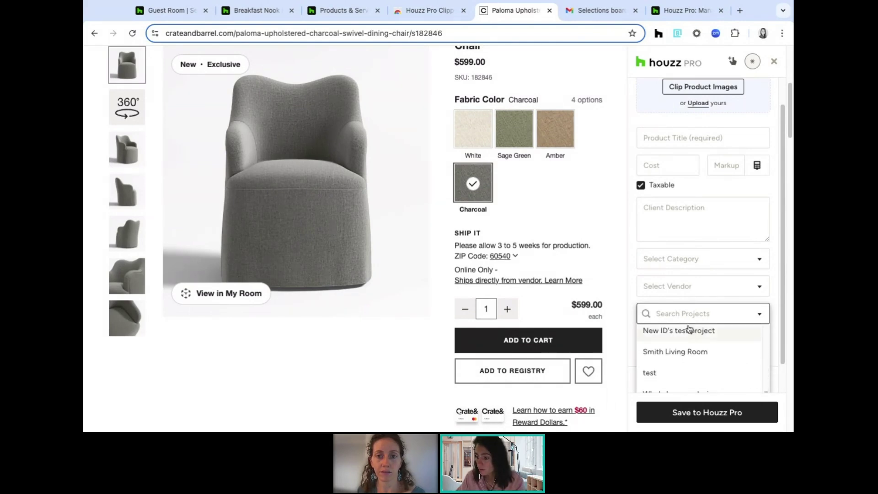
text(jones)
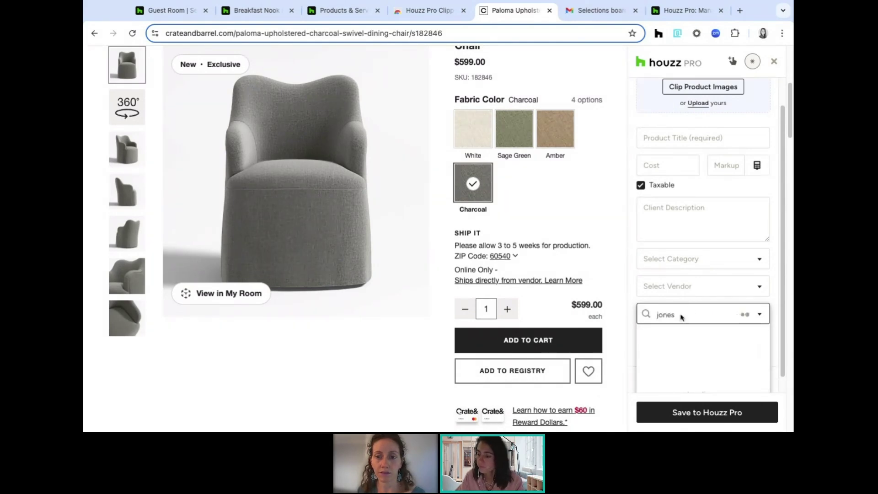
click(670, 334)
click(674, 344)
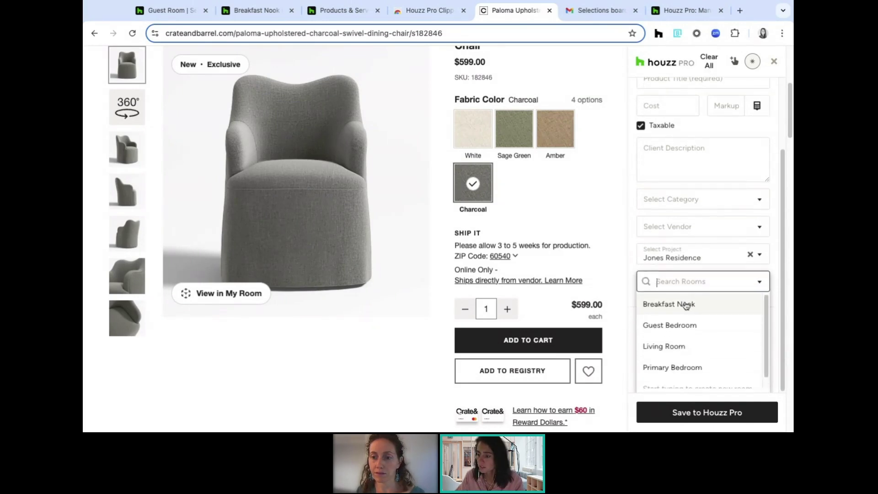
click(683, 310)
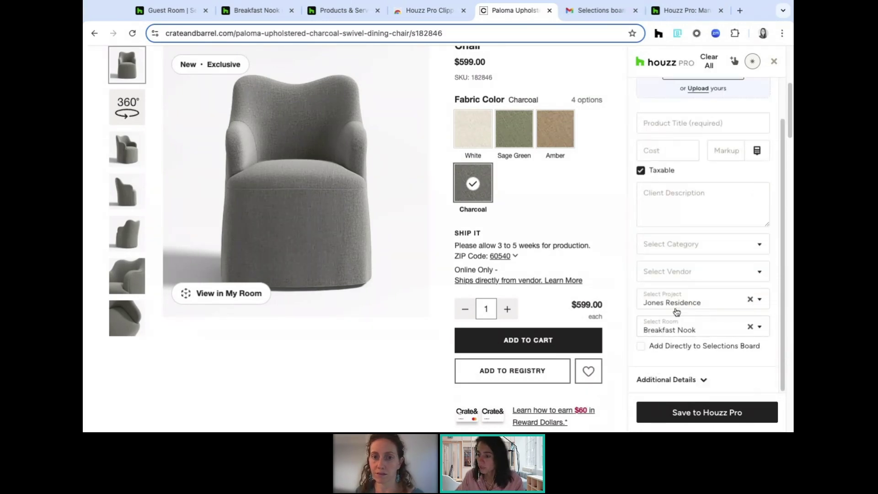
Enable adding the clipped product directly to the selections board and return to the start of the clipper form.
scroll(677, 311, down, 2)
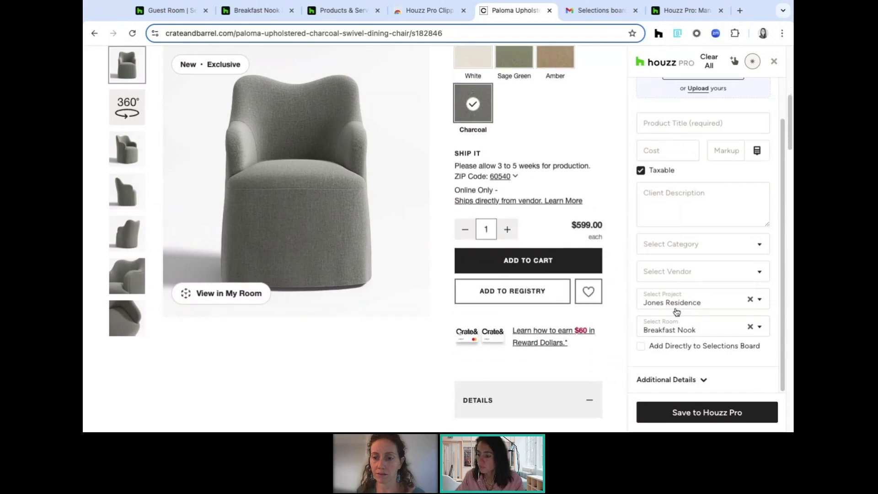
click(640, 348)
scroll(690, 305, up, 2)
scroll(608, 226, up, 8)
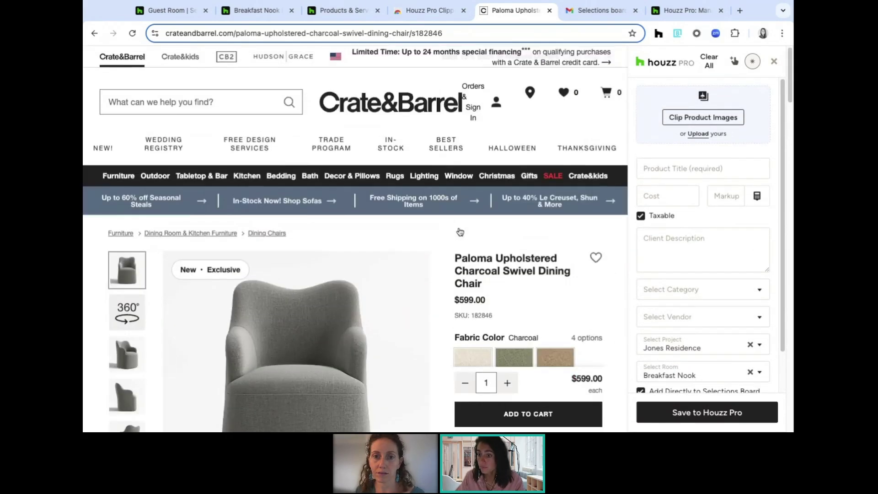
Clip the chair's name from the Crate & Barrel page as the product title and its price of 599.00 as the cost.
scroll(463, 218, down, 2)
drag(456, 189, 482, 213)
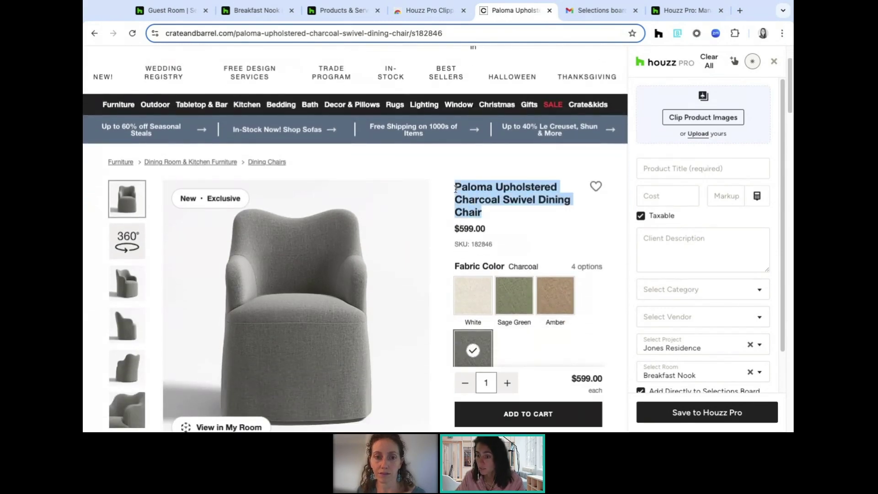
right_click(455, 188)
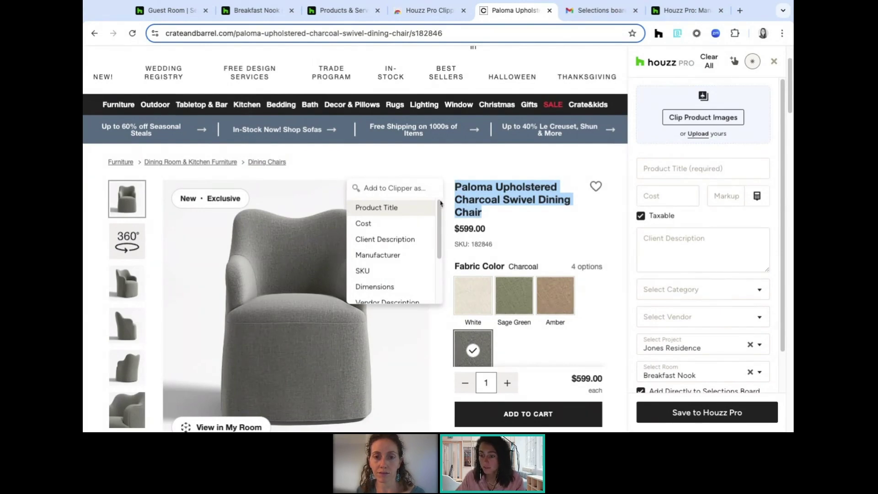
click(387, 208)
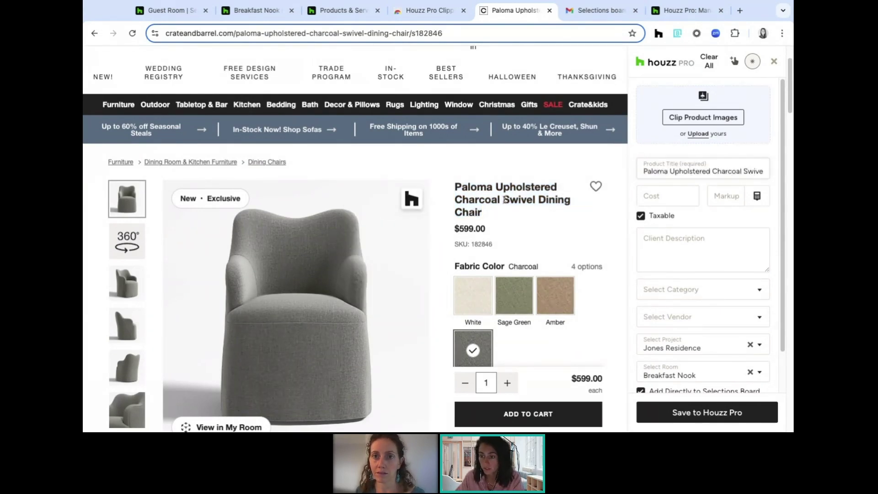
double_click(460, 229)
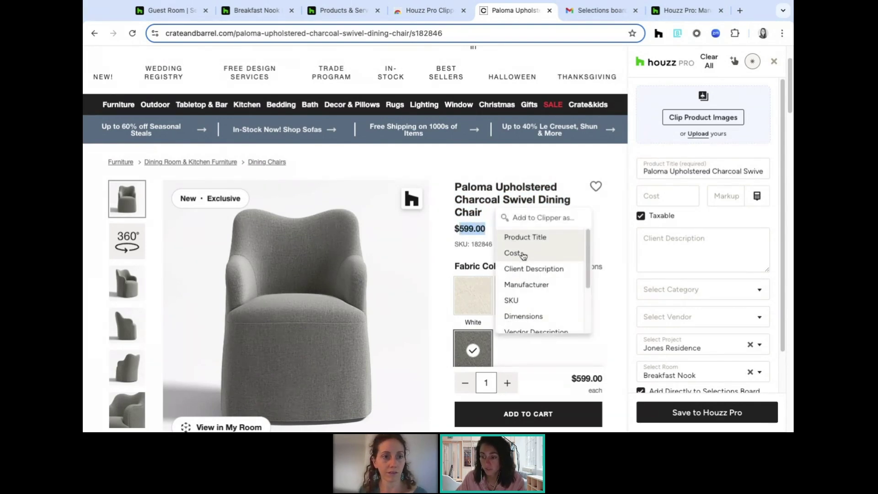
click(522, 255)
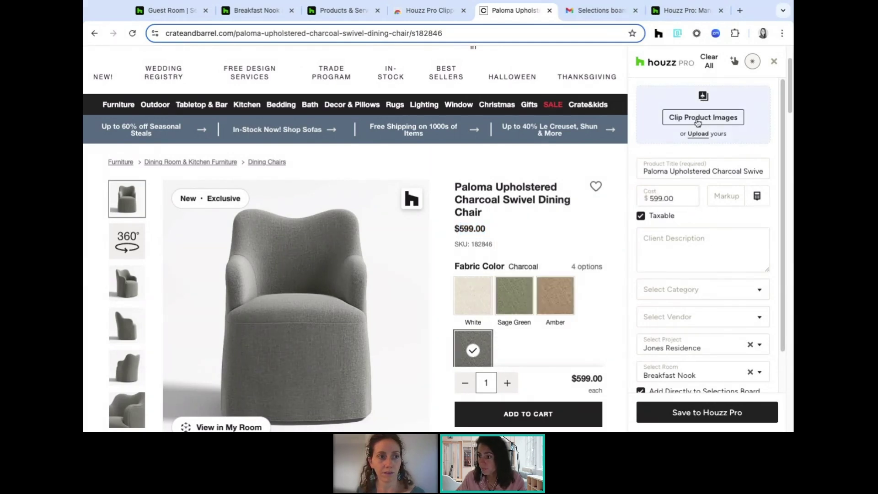
Clip the two Paloma chair images from the page and save the product to Houzz Pro.
click(682, 119)
click(480, 153)
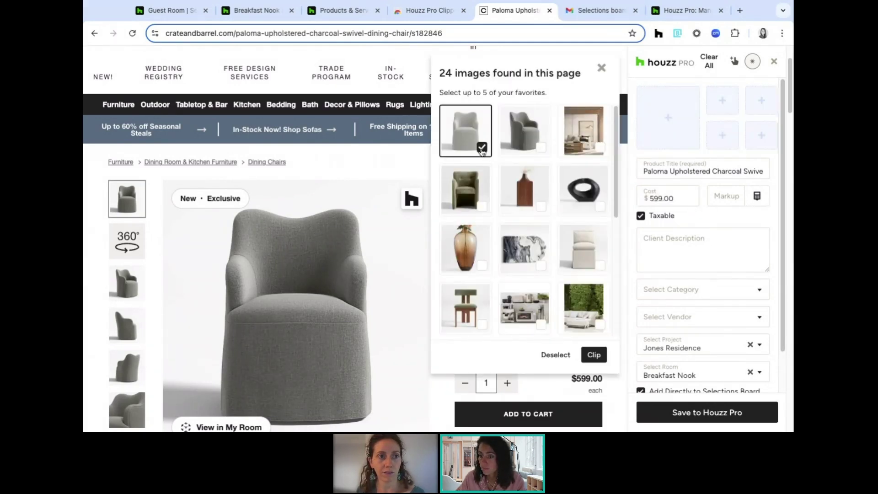
click(540, 150)
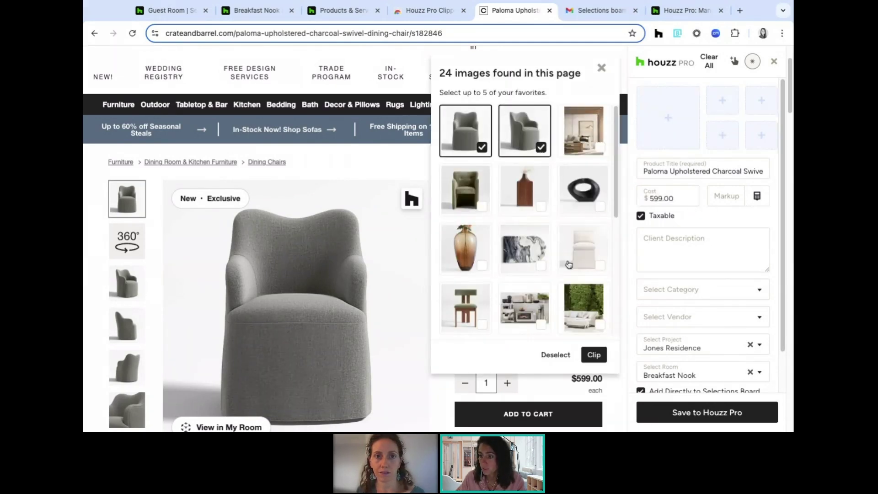
click(594, 356)
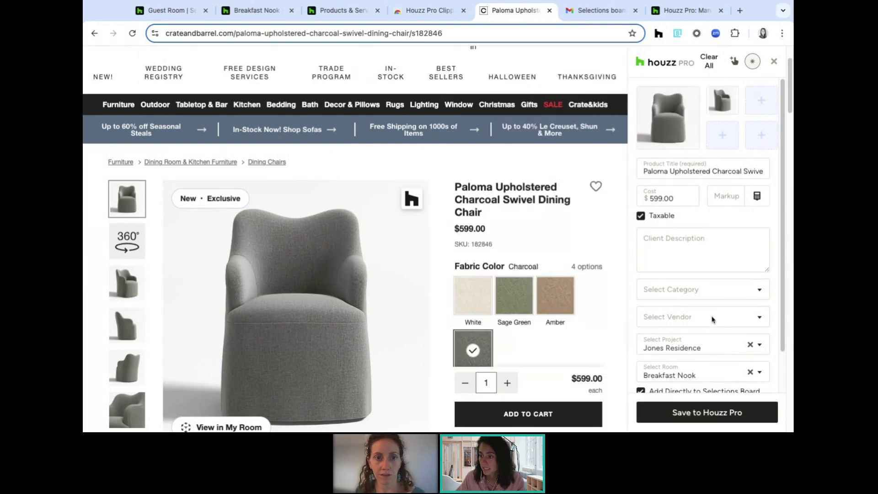
scroll(712, 319, down, 1)
click(699, 415)
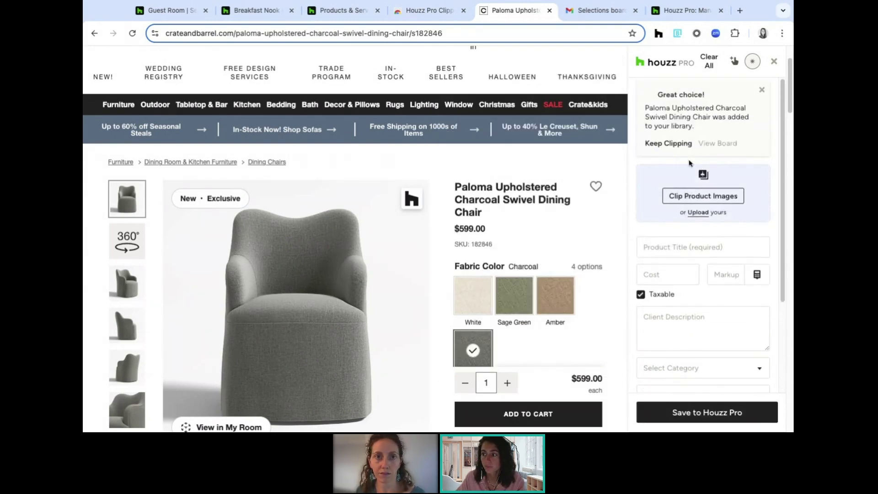
Return to the Breakfast Nook board, close its product library and reload the board to show the clipped chair.
click(245, 11)
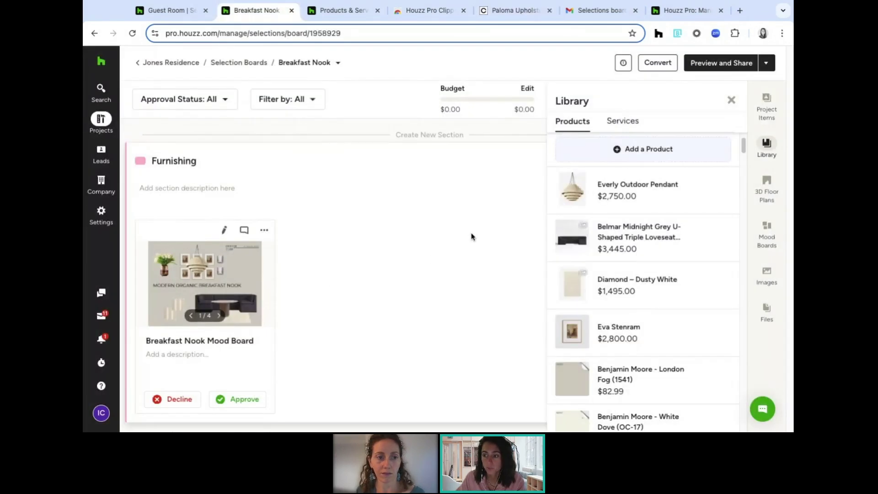
click(731, 100)
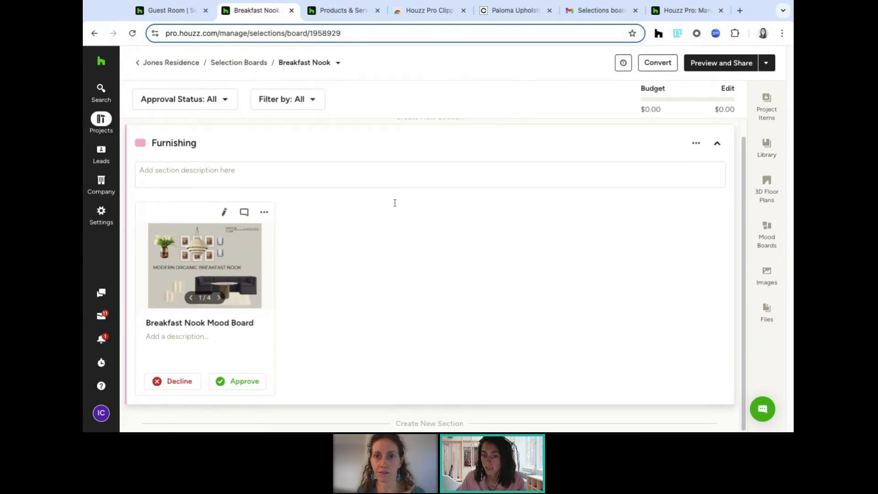
click(132, 33)
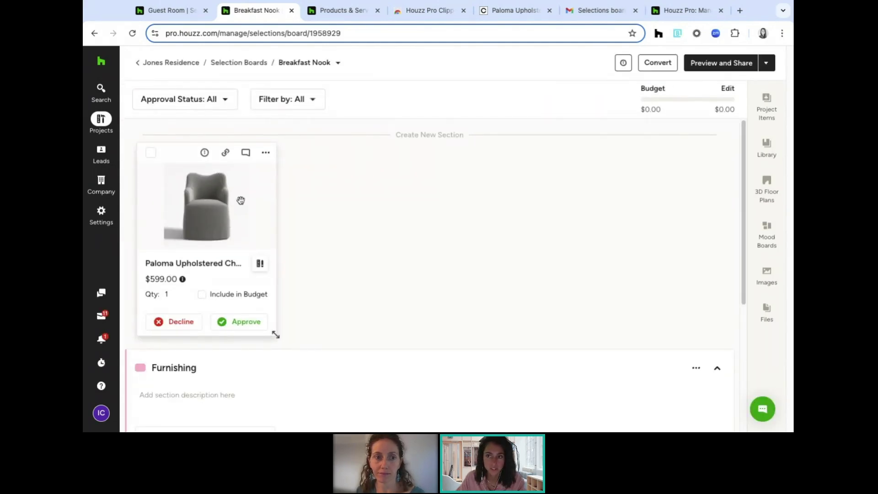
Reload the company's Products & Services list to check for the clipped chair, and close that page.
click(342, 11)
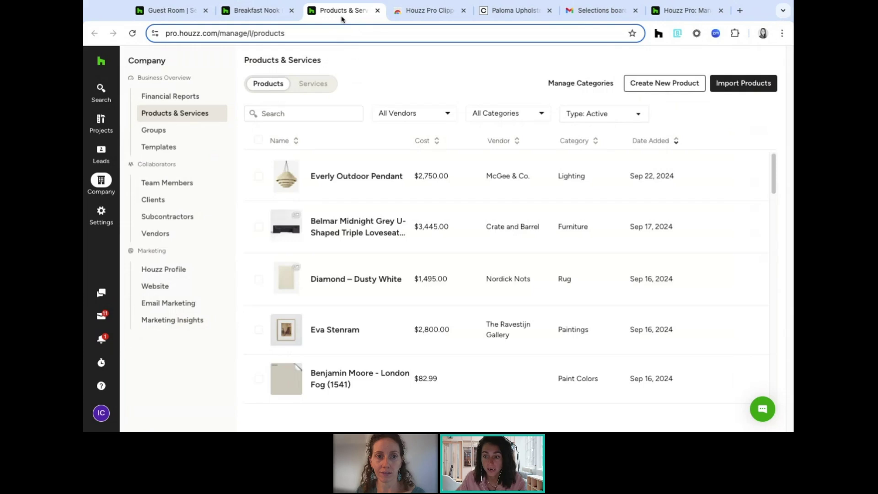
click(132, 33)
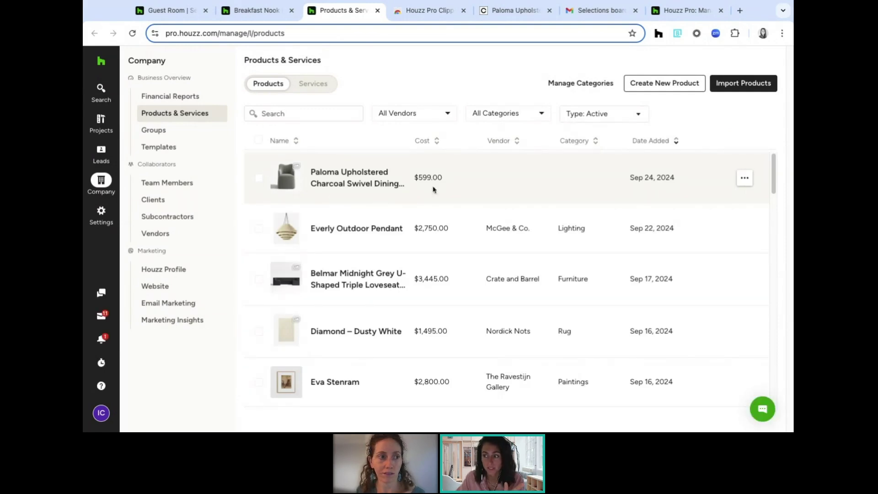
click(377, 10)
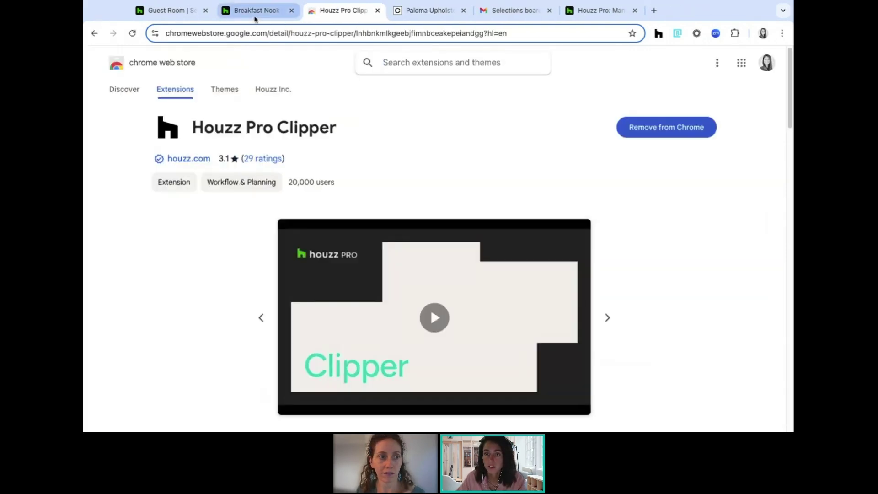
Add the Everly Outdoor Pendant from the product library to the Furnishing section of the Breakfast Nook board.
click(255, 13)
scroll(588, 229, down, 2)
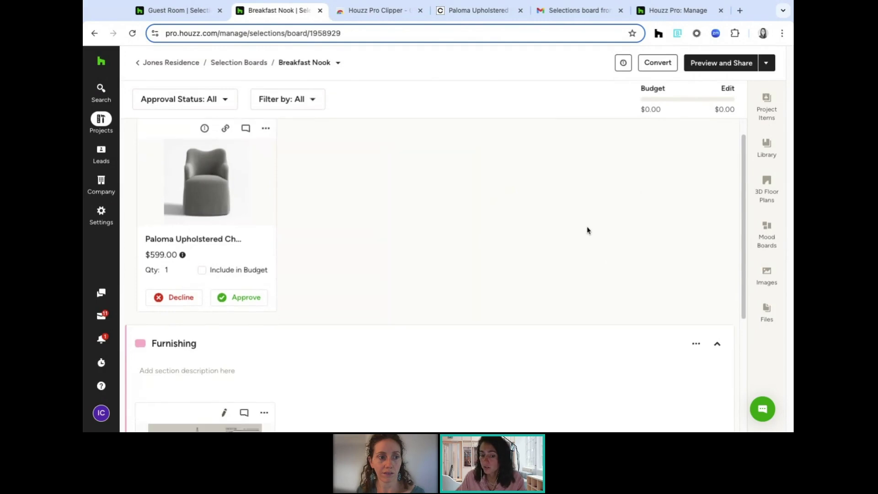
scroll(587, 228, up, 2)
click(765, 145)
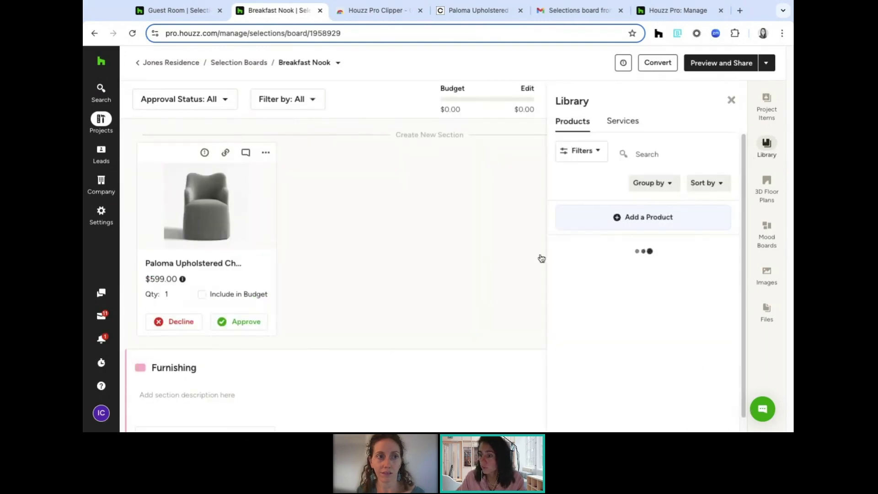
scroll(406, 239, down, 2)
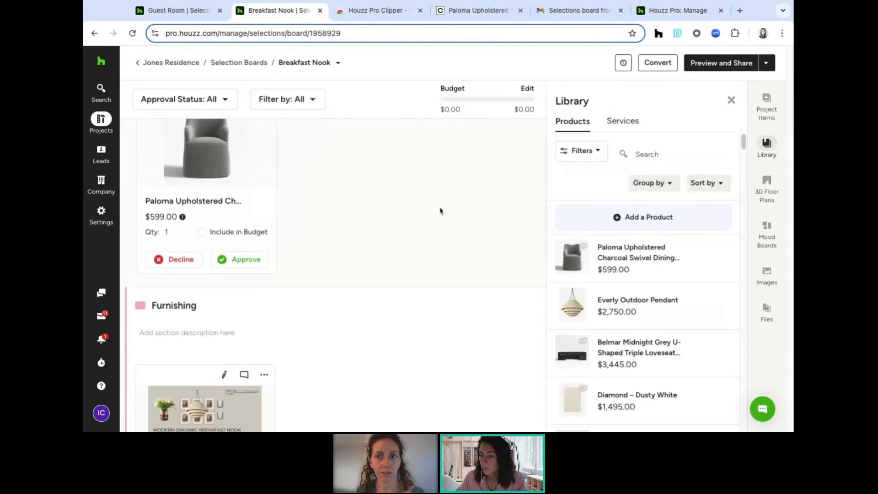
scroll(439, 210, down, 3)
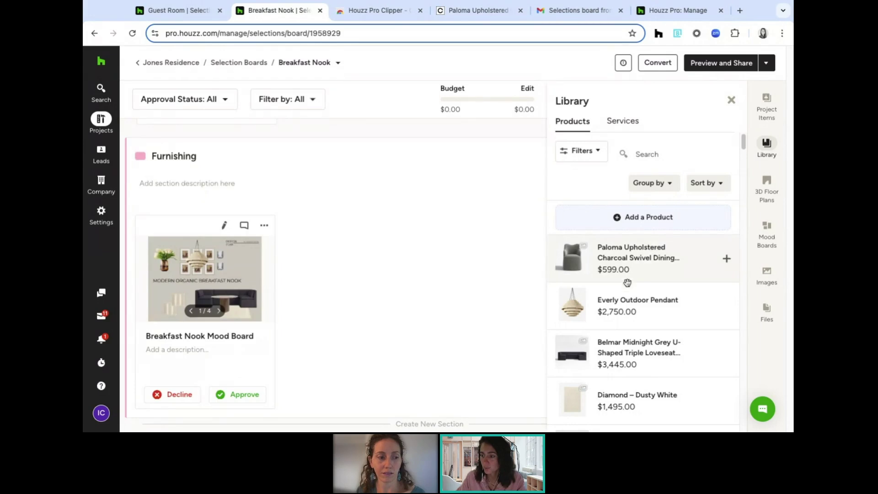
drag(629, 298, 354, 308)
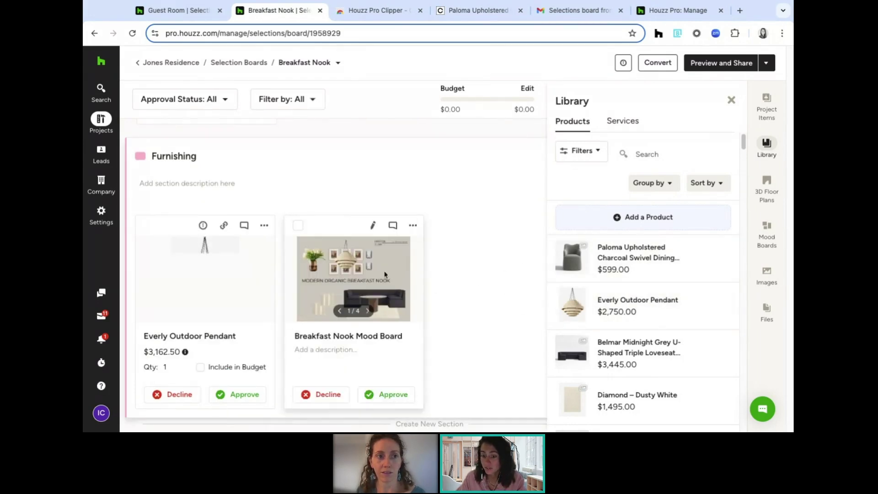
Add the Belmar Midnight Grey U-Shaped Triple Loveseat from the library to the Furnishing section.
scroll(633, 325, down, 2)
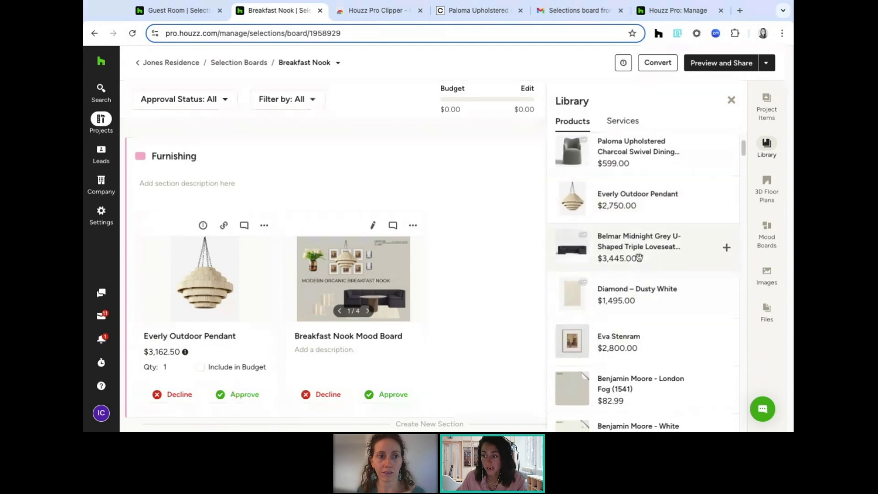
drag(654, 232, 649, 236)
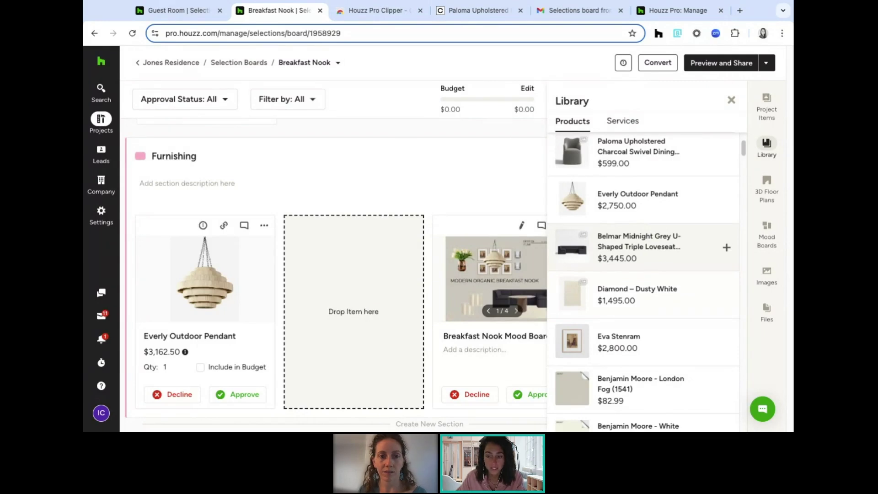
drag(649, 237, 354, 311)
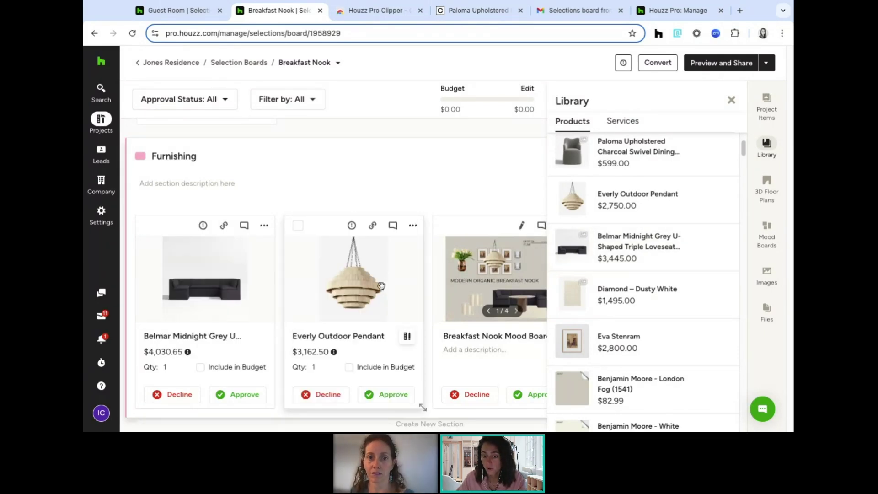
Add the Diamond – Dusty White rug from the library to the board, move it into the Furnishing section and close the library.
scroll(422, 409, up, 4)
scroll(381, 286, up, 1)
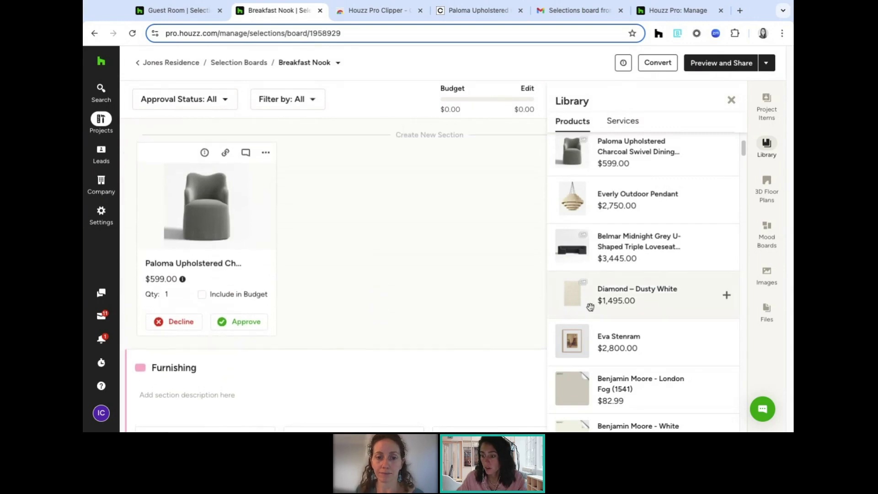
click(631, 295)
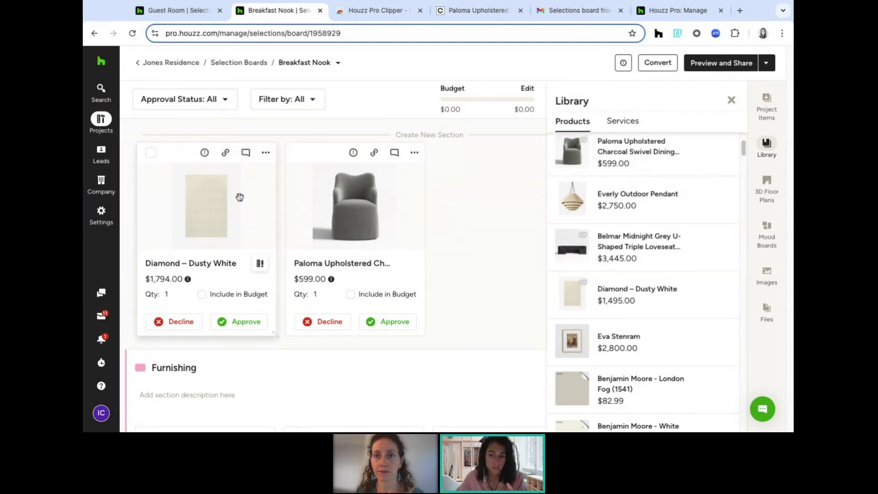
scroll(204, 176, down, 1)
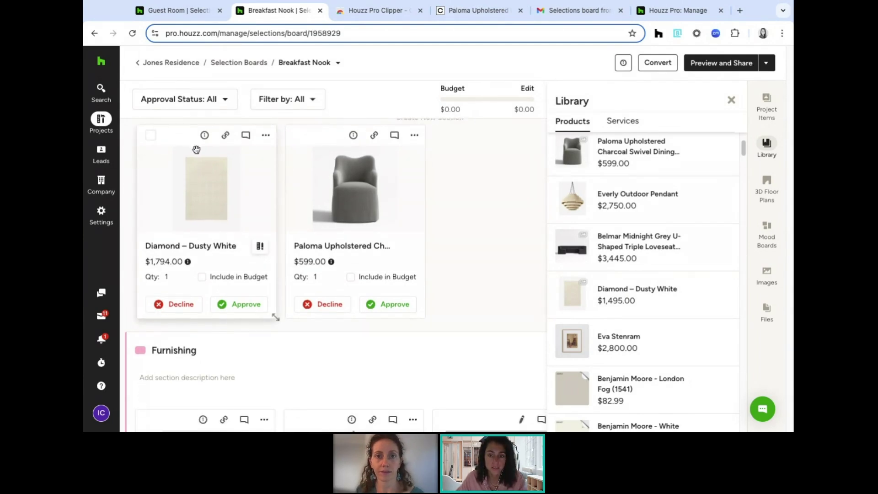
drag(186, 140, 180, 255)
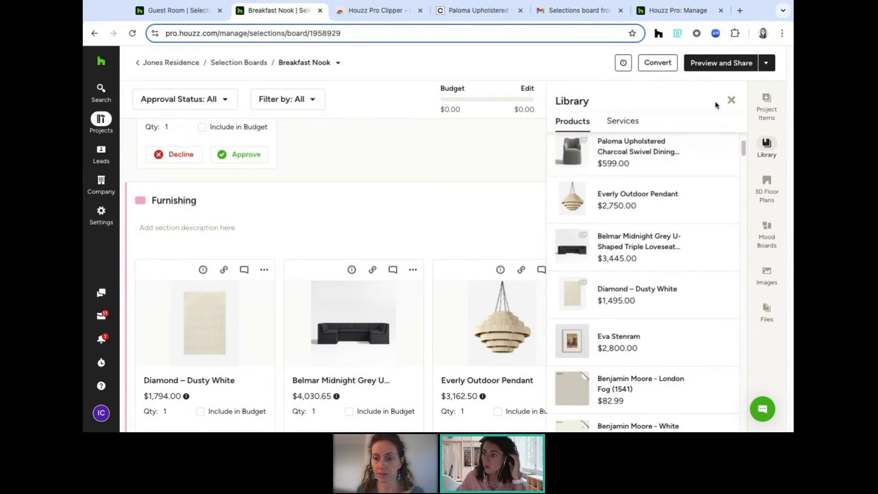
click(731, 100)
scroll(331, 203, down, 1)
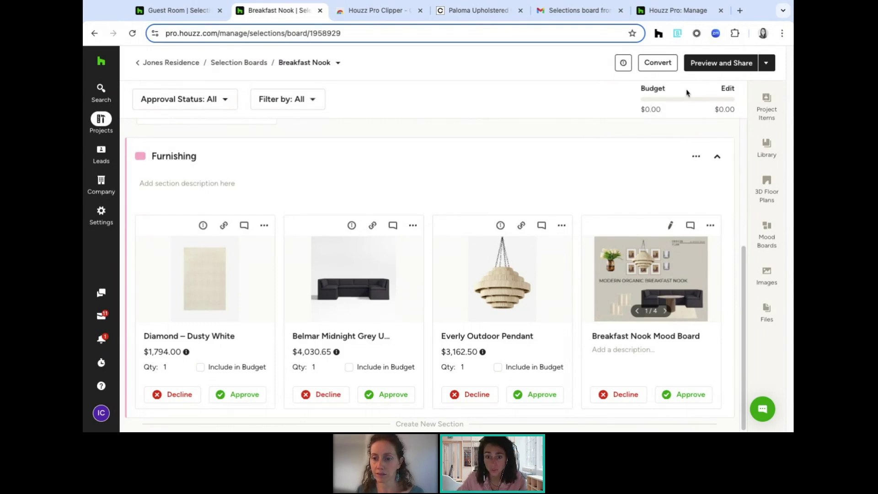
Set the board's budget to $15,000 and include tax at 7% and shipping cost in the total.
click(727, 90)
double_click(655, 132)
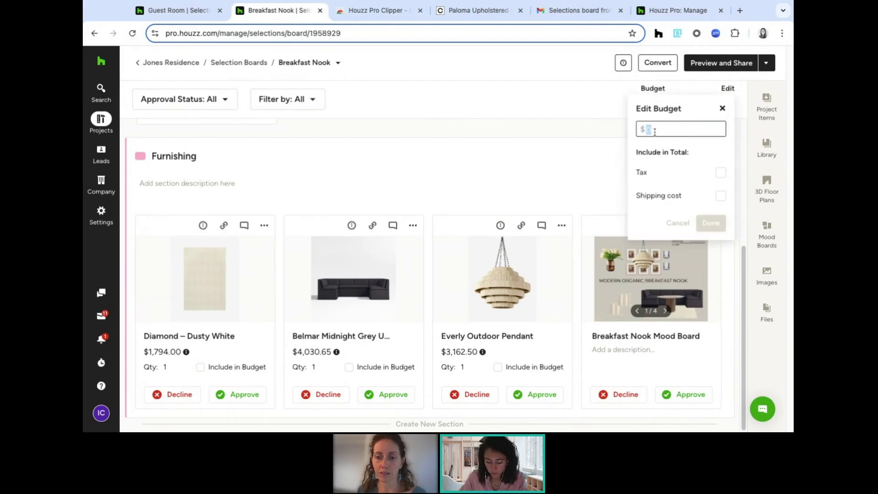
text(1)
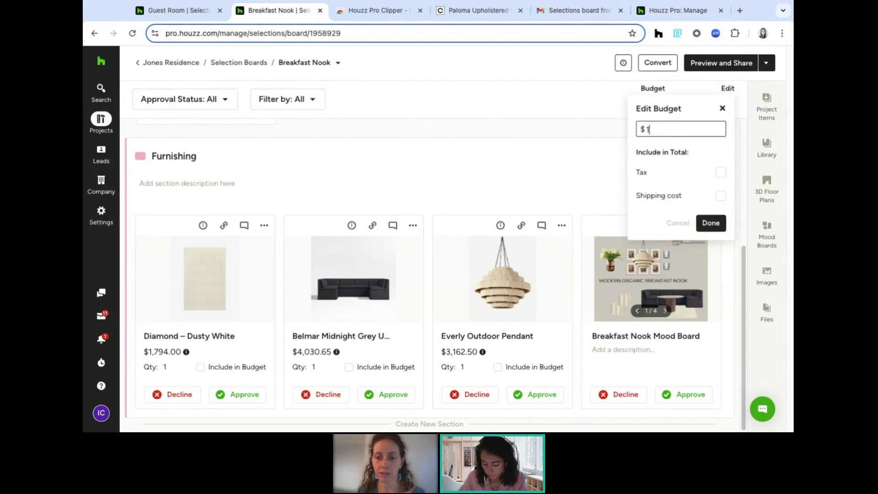
text(5000)
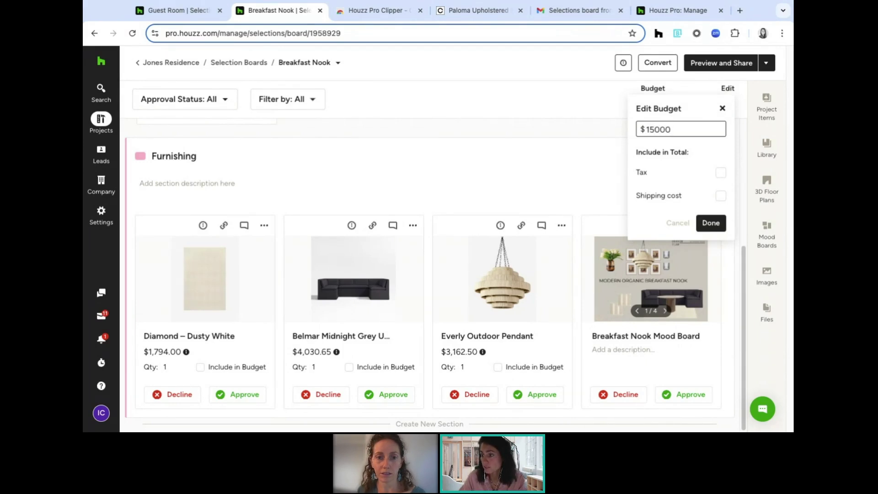
click(720, 173)
click(721, 196)
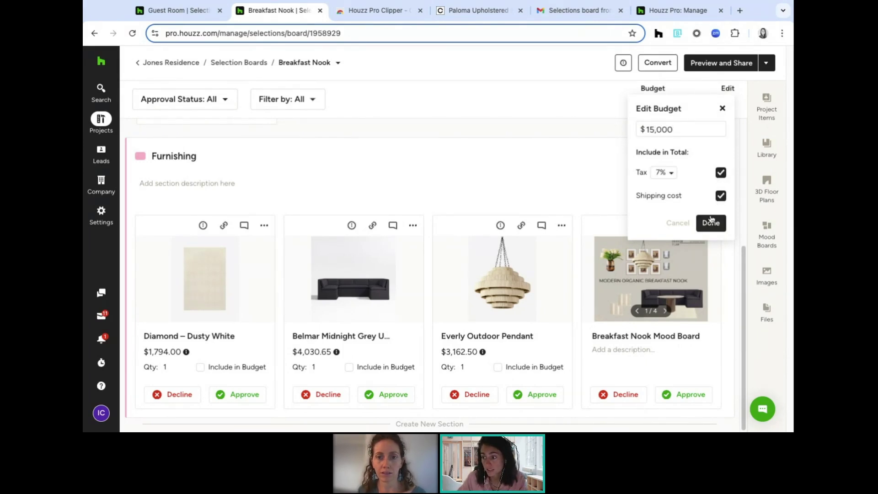
click(711, 223)
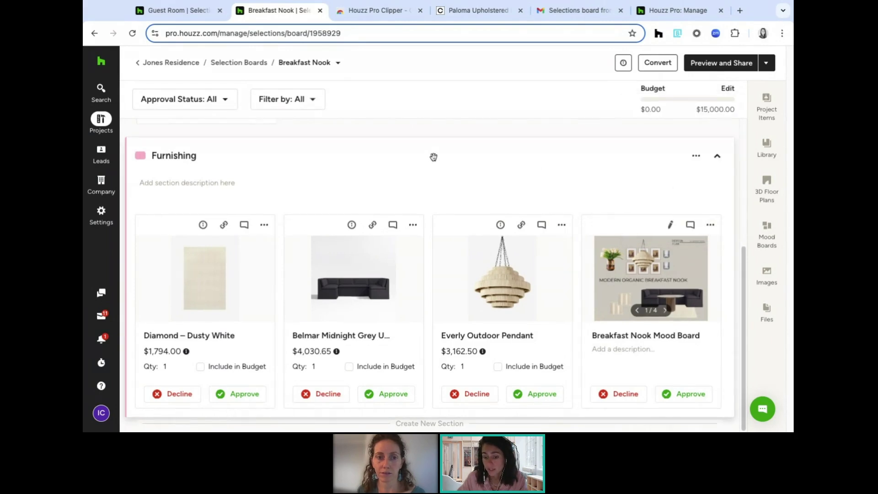
Include the Belmar loveseat, the Diamond – Dusty White rug and the Everly Outdoor Pendant in the budget.
click(348, 368)
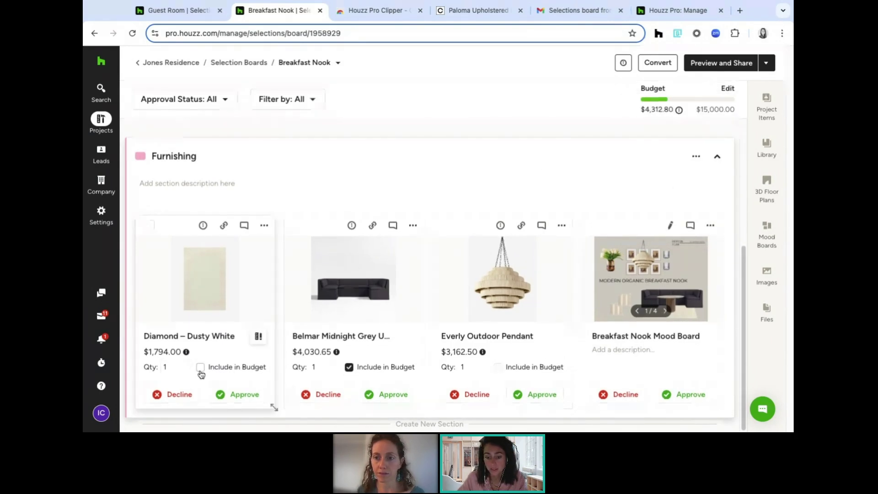
click(200, 369)
click(498, 367)
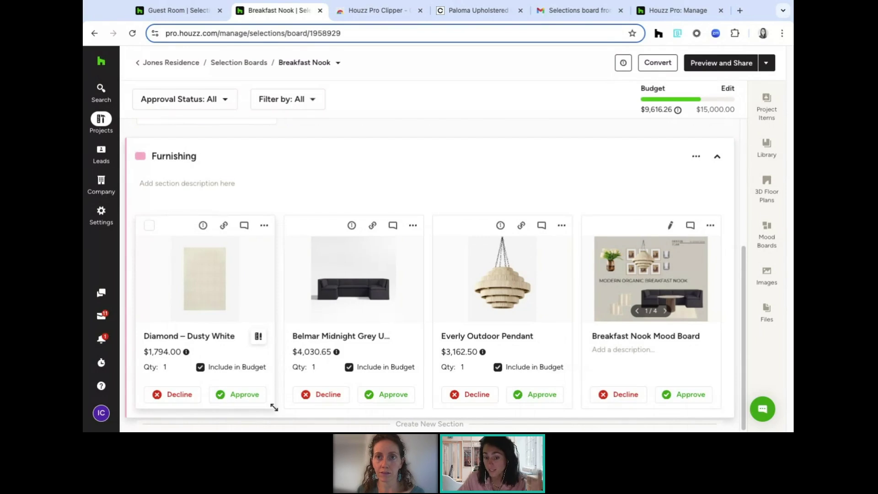
Duplicate the Diamond – Dusty White rug to the Jones Residence project's Guest Bedroom selection board without assigning a section.
click(265, 227)
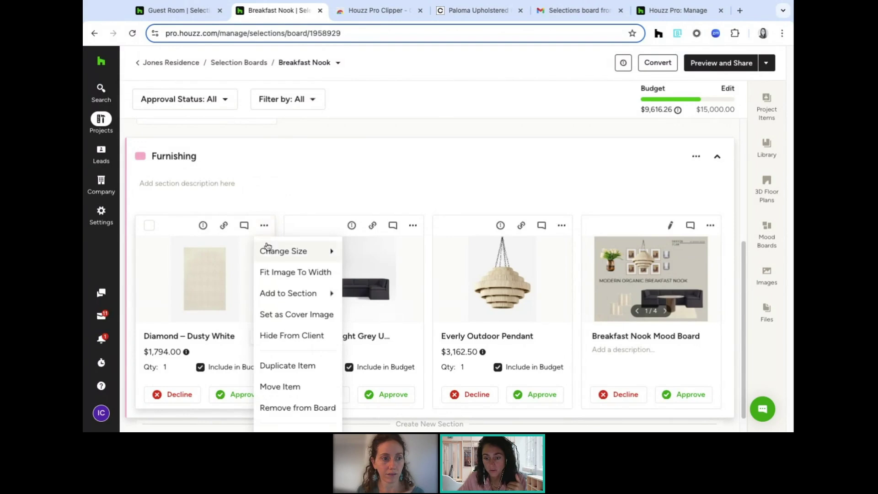
scroll(274, 293, down, 1)
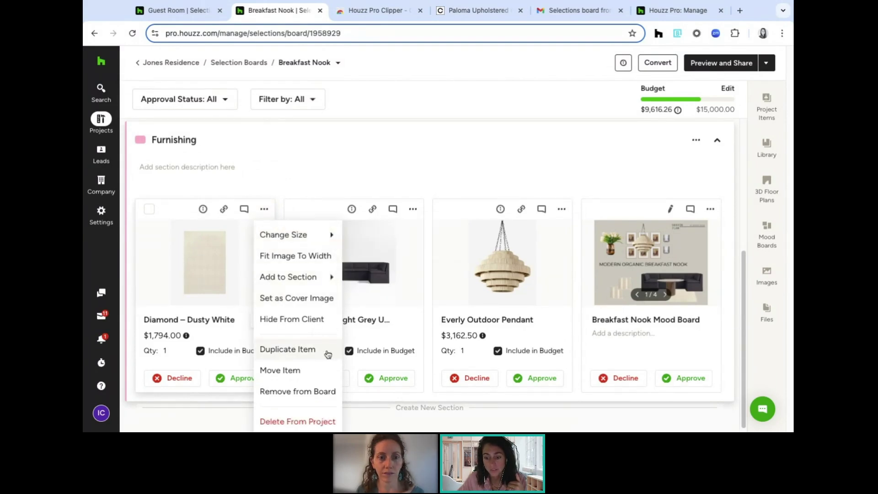
click(282, 354)
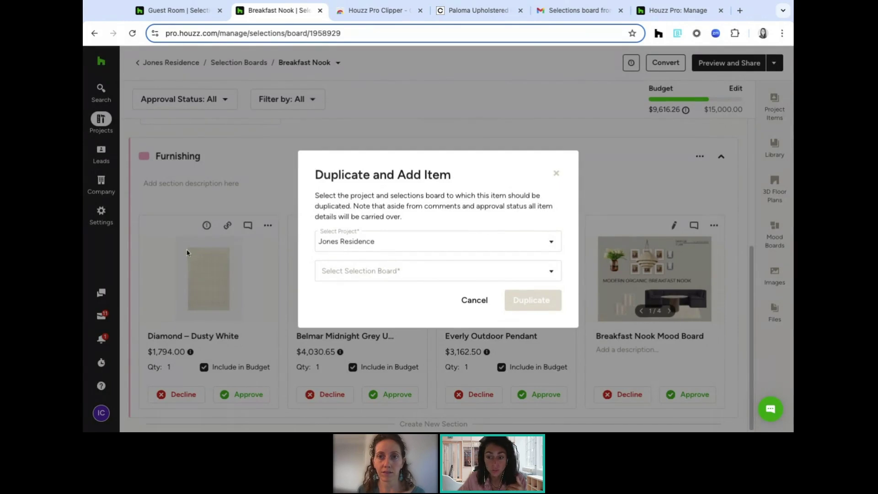
click(344, 270)
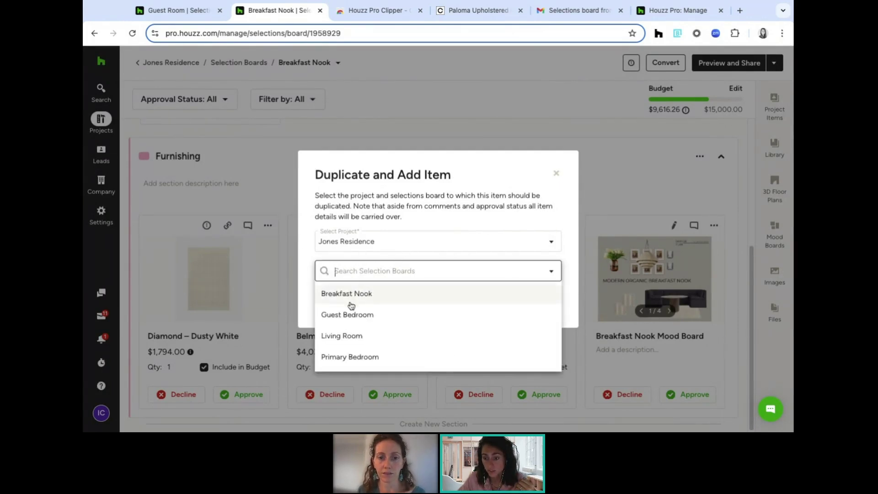
click(355, 315)
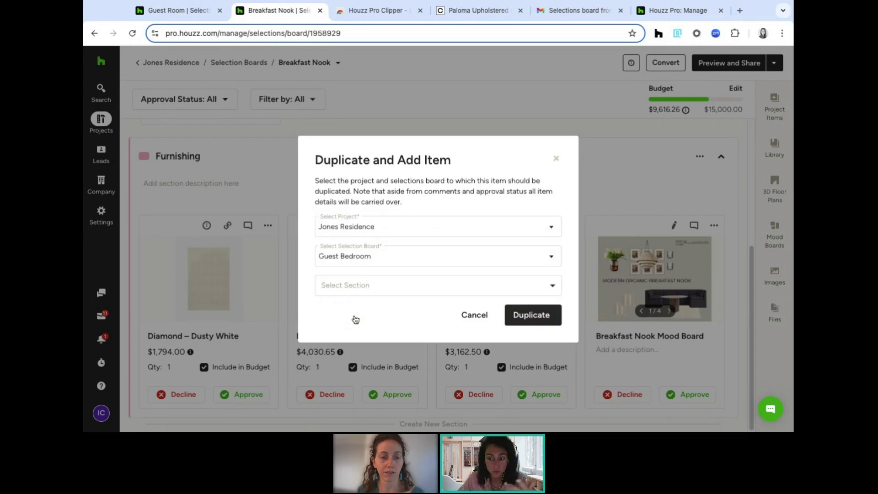
click(352, 288)
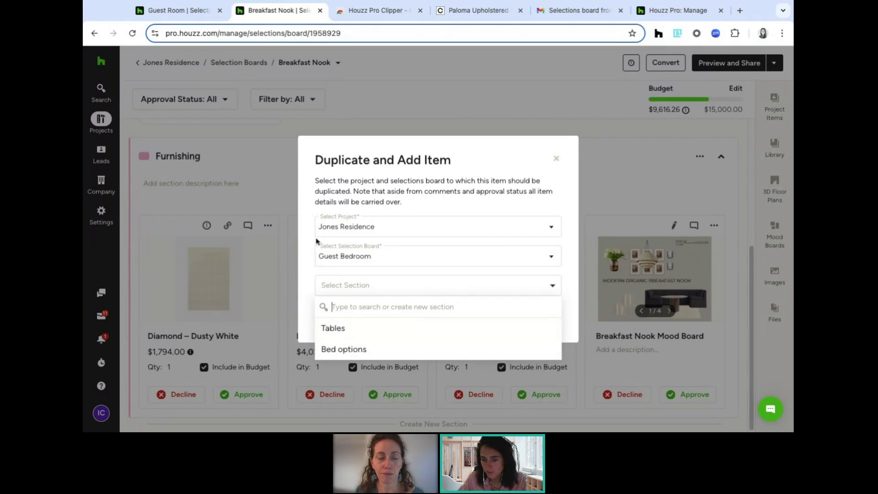
click(307, 270)
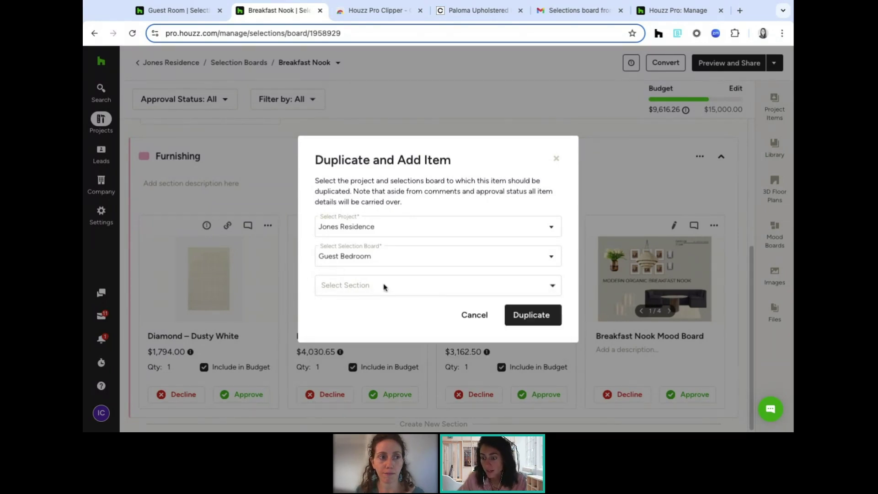
click(528, 317)
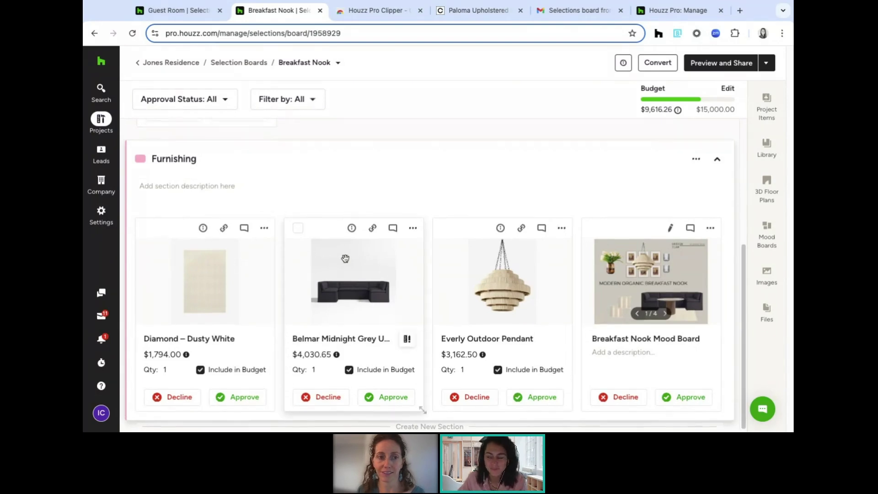
scroll(345, 257, up, 2)
scroll(346, 256, up, 2)
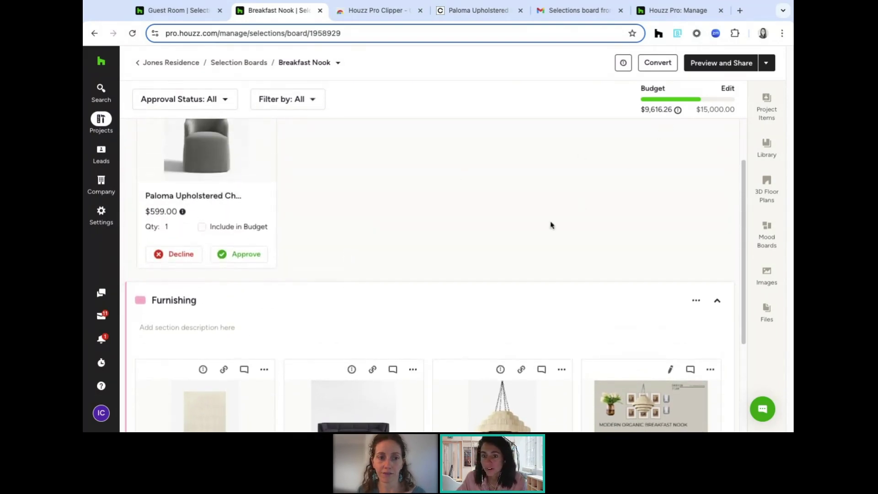
scroll(495, 255, down, 2)
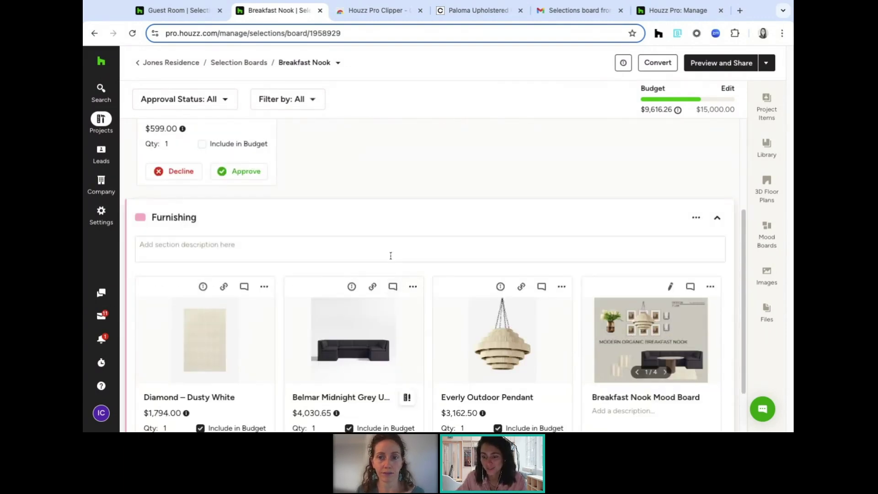
scroll(406, 241, down, 1)
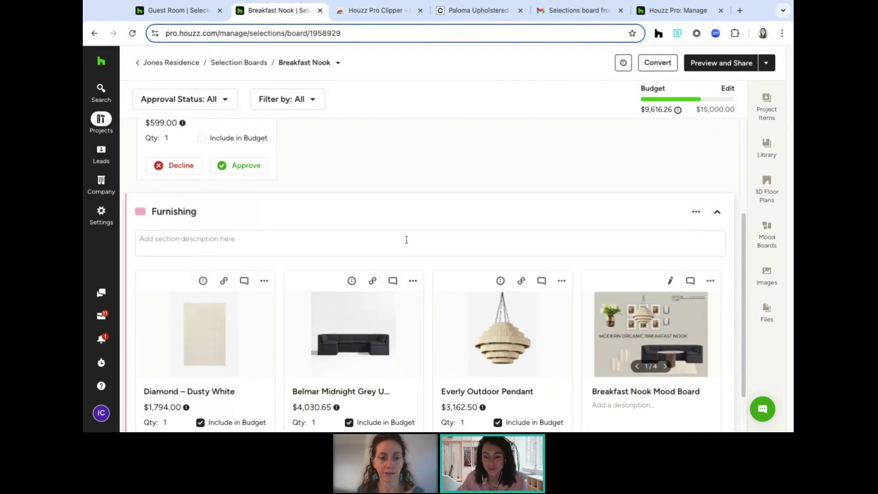
scroll(406, 241, up, 3)
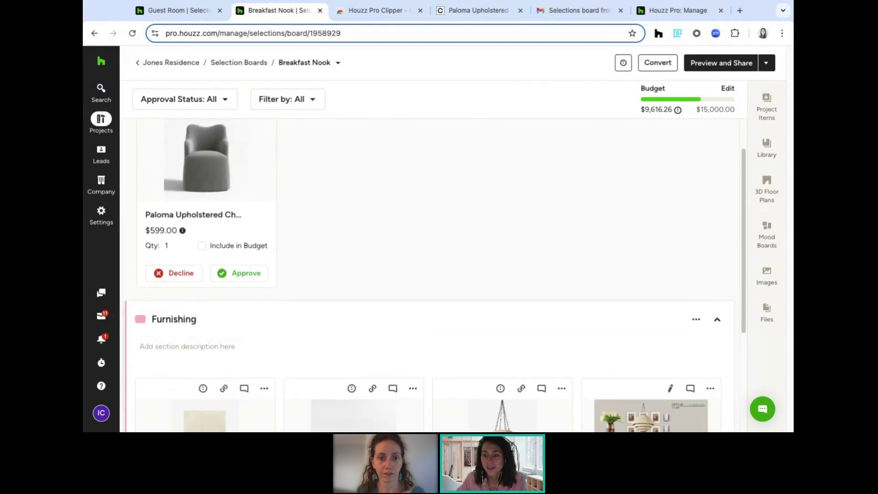
scroll(407, 241, up, 1)
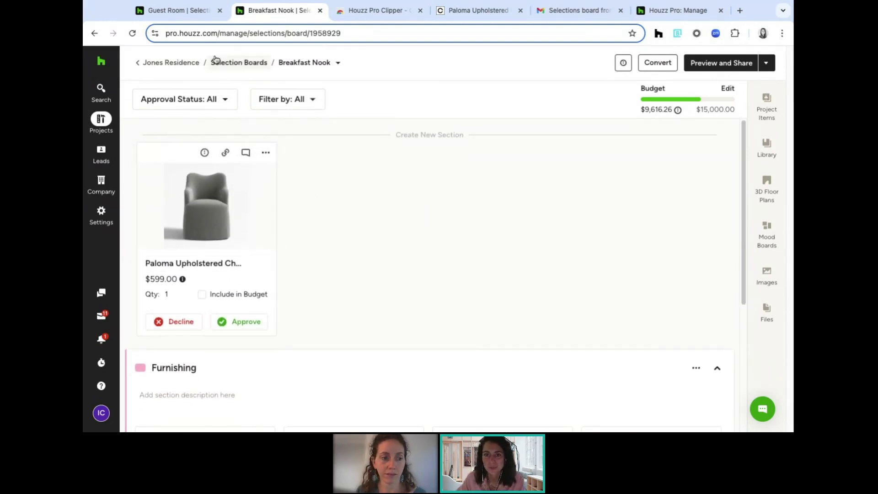
Switch to the 14 Meadow Guest Room selection board and open its client preview.
click(165, 18)
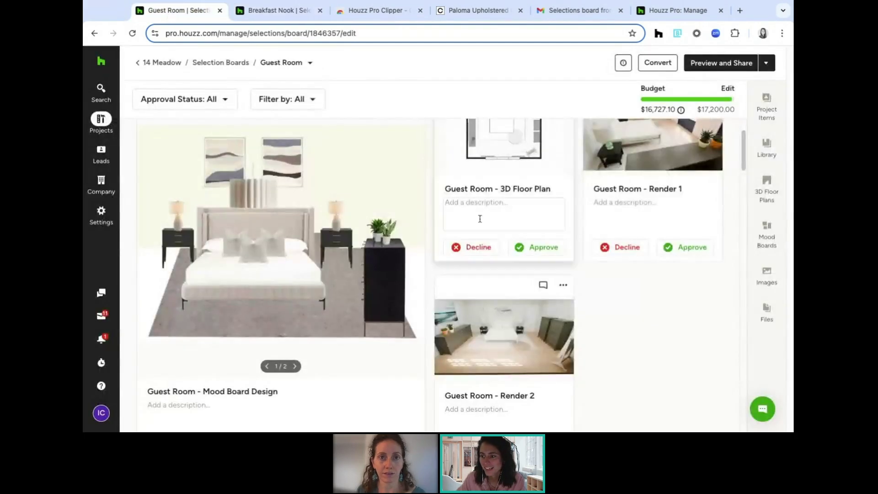
scroll(630, 307, up, 2)
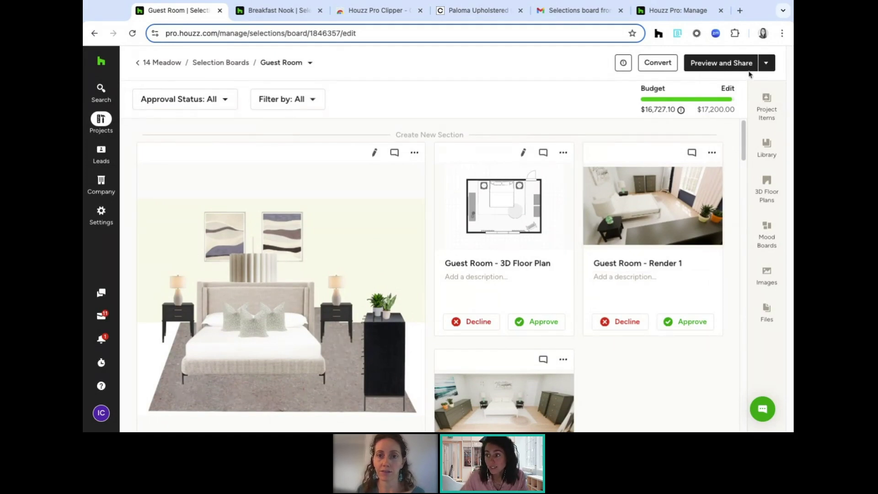
click(721, 71)
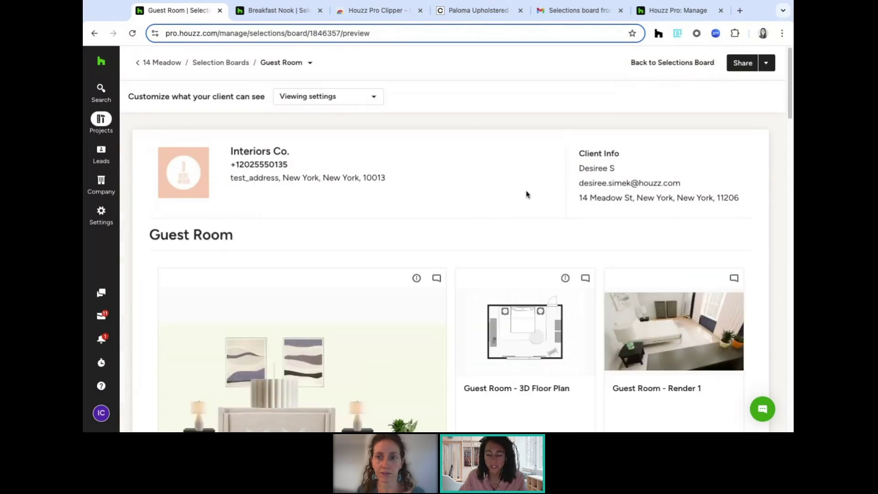
Examine the Guest Room client preview from the mood board through Furnishings, Lighting, Window Treatments and Tear Sheets & Installation Guides.
scroll(480, 207, down, 1)
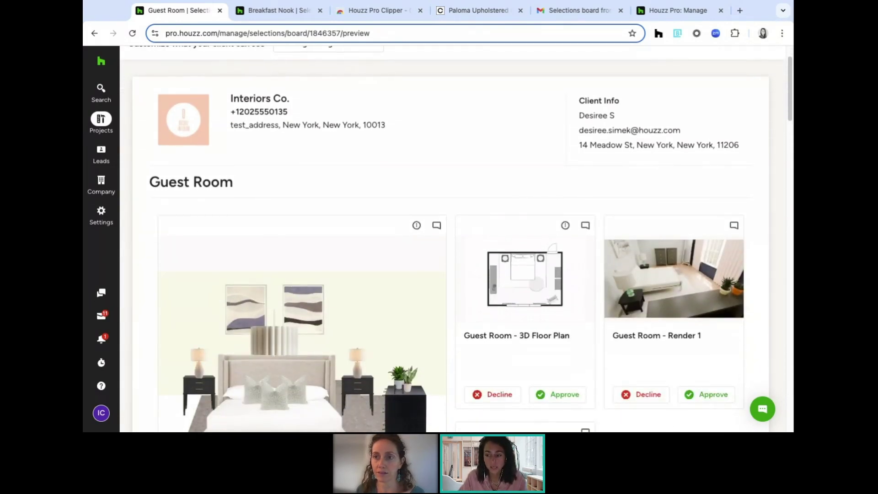
scroll(453, 263, down, 1)
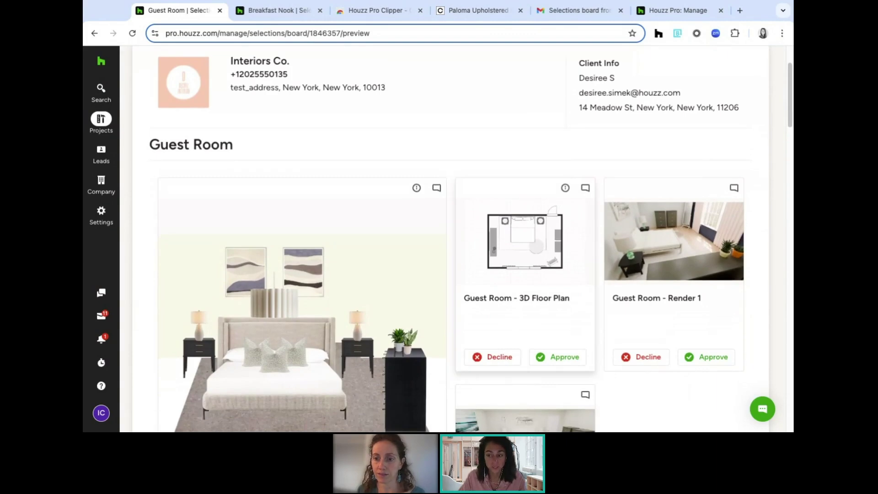
scroll(437, 184, down, 5)
scroll(438, 185, down, 15)
scroll(273, 256, down, 2)
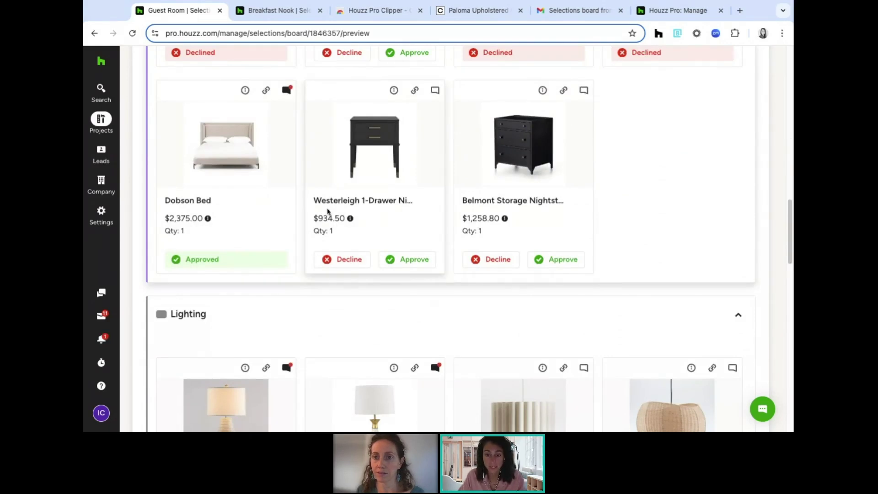
scroll(265, 235, down, 1)
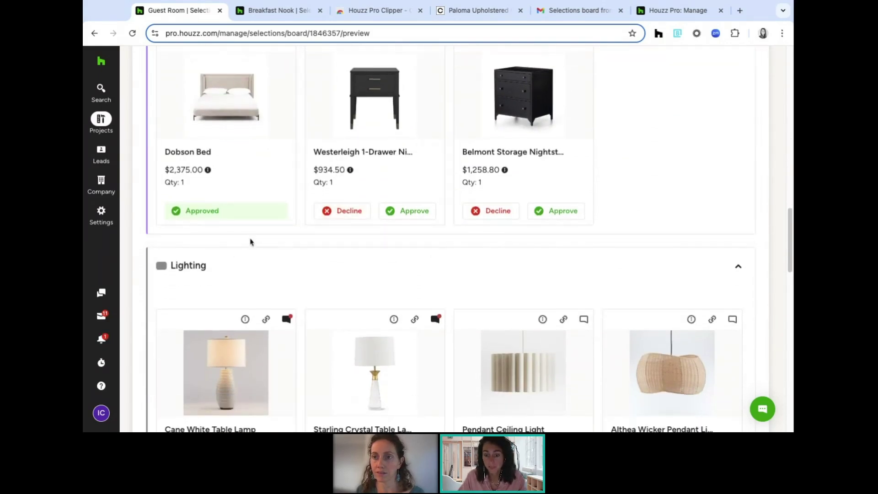
scroll(379, 266, down, 7)
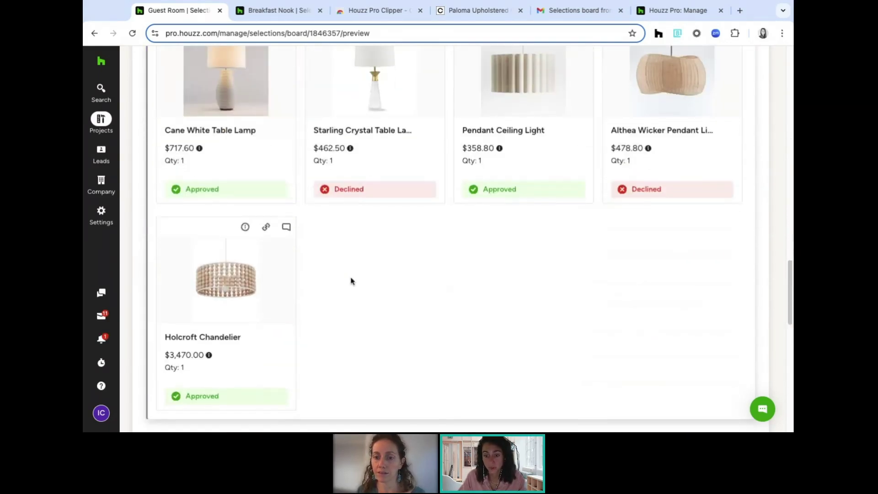
scroll(376, 268, down, 6)
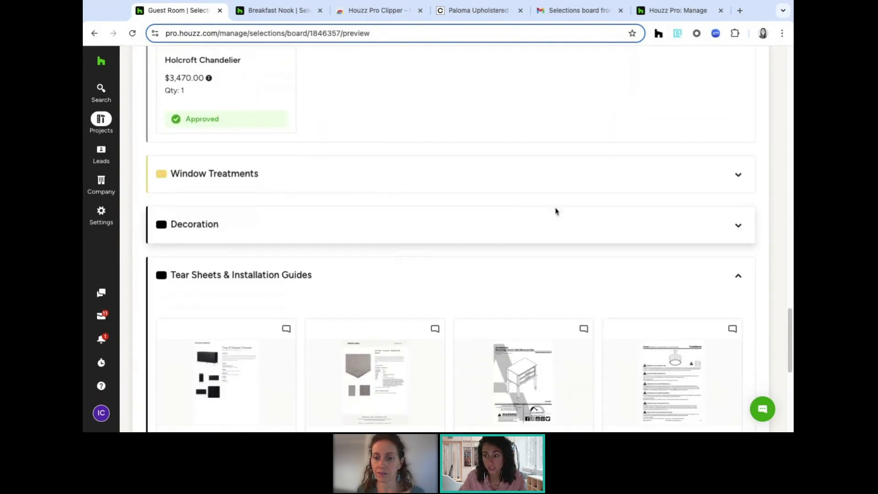
click(739, 176)
scroll(582, 276, up, 10)
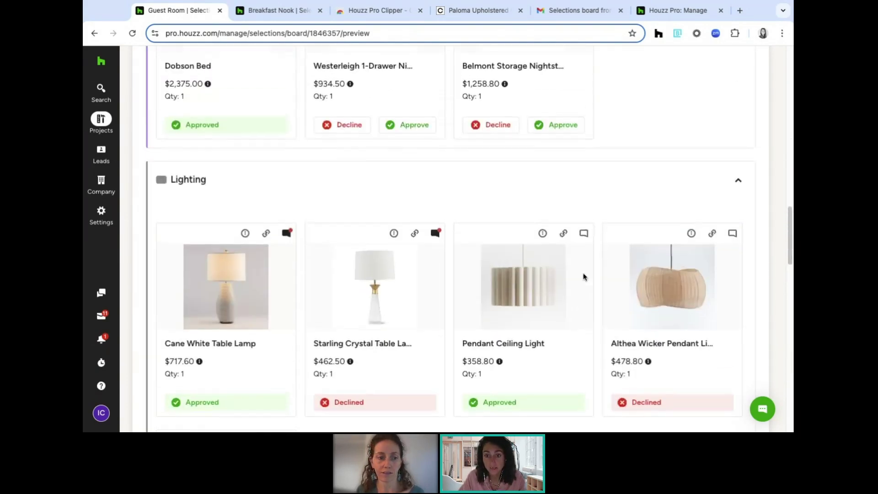
scroll(571, 279, up, 12)
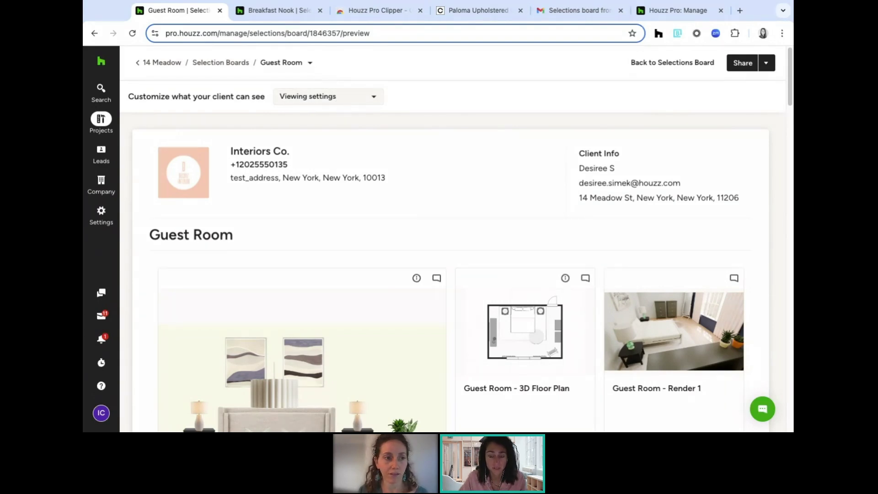
Hide item pricing from the client in the preview's viewing settings and check the product prices in the Furnishings section.
click(327, 96)
mouse_move(328, 120)
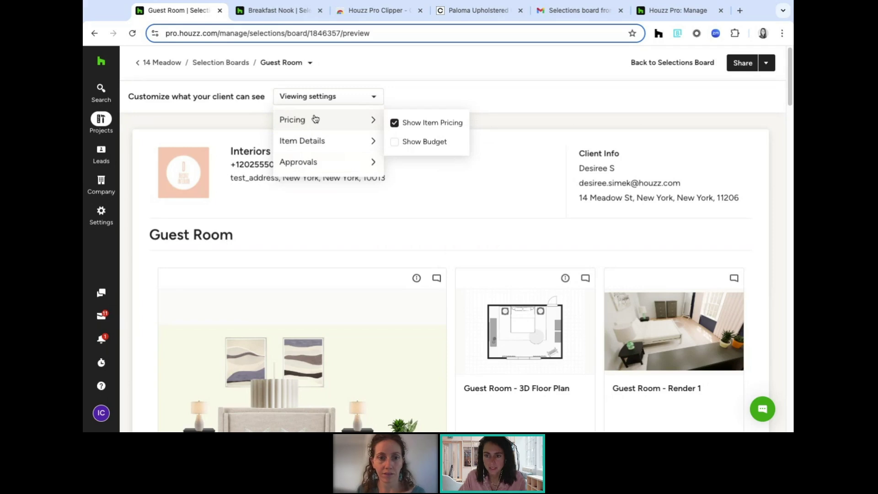
click(394, 124)
click(394, 124)
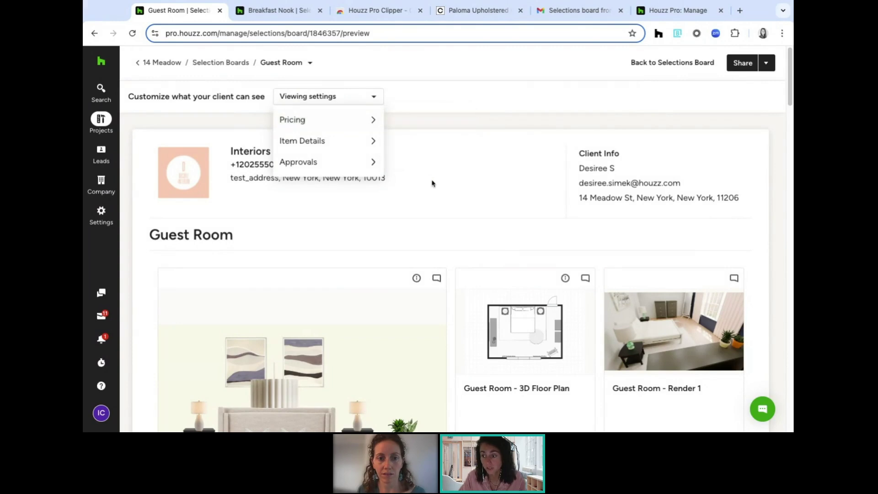
scroll(430, 180, down, 18)
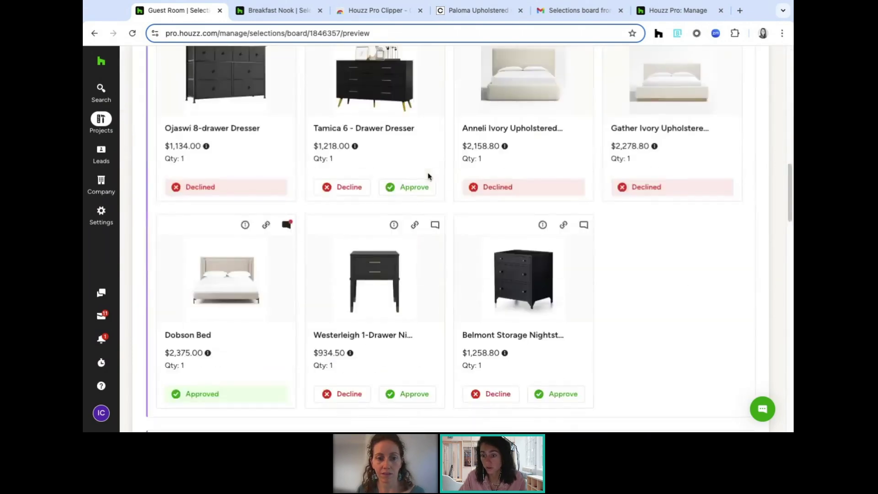
scroll(430, 177, up, 2)
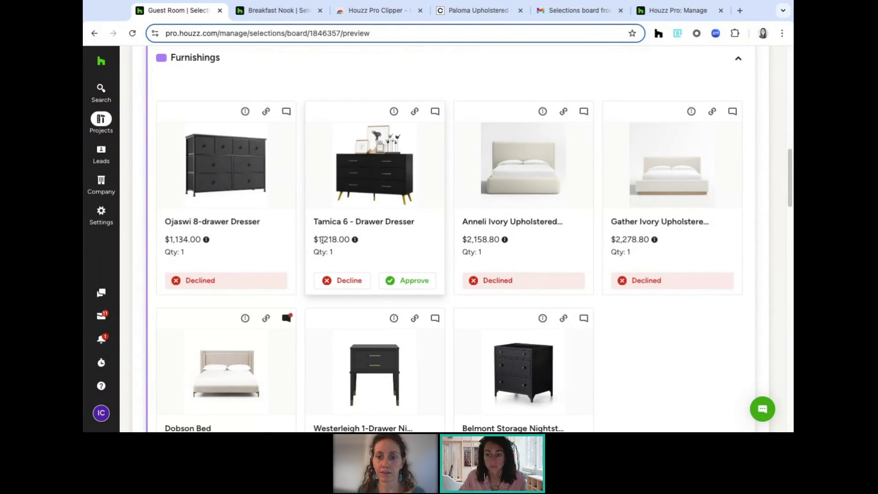
scroll(338, 242, up, 4)
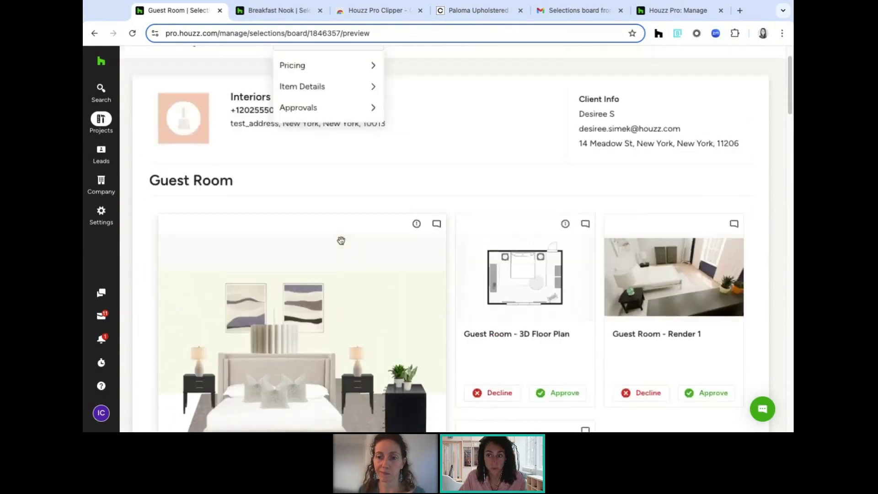
mouse_move(371, 120)
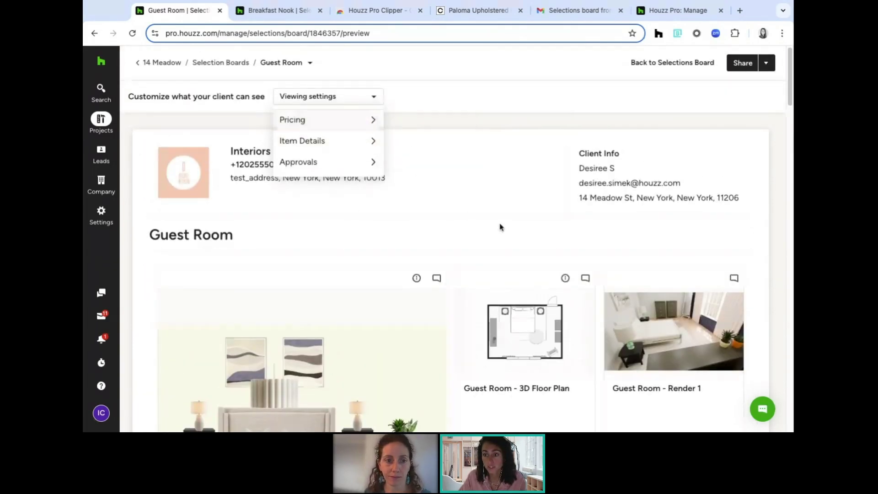
scroll(503, 226, down, 15)
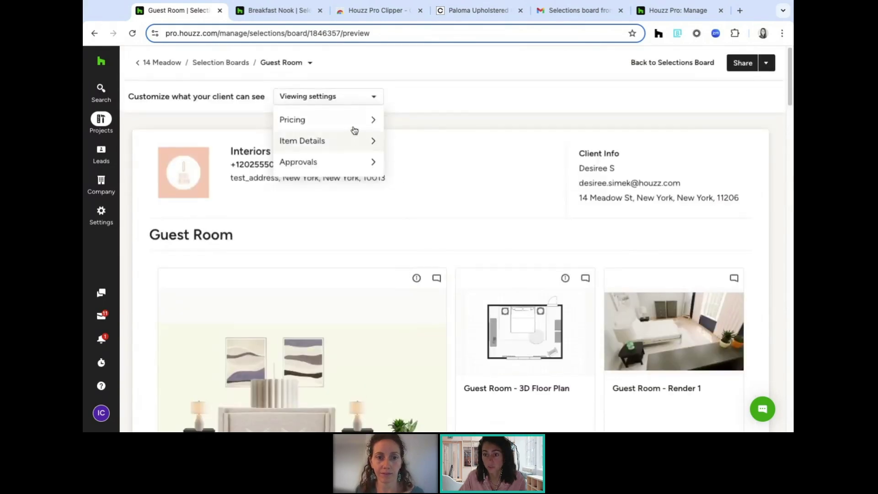
Show the budget to the client through the pricing options of the preview's viewing settings.
mouse_move(373, 120)
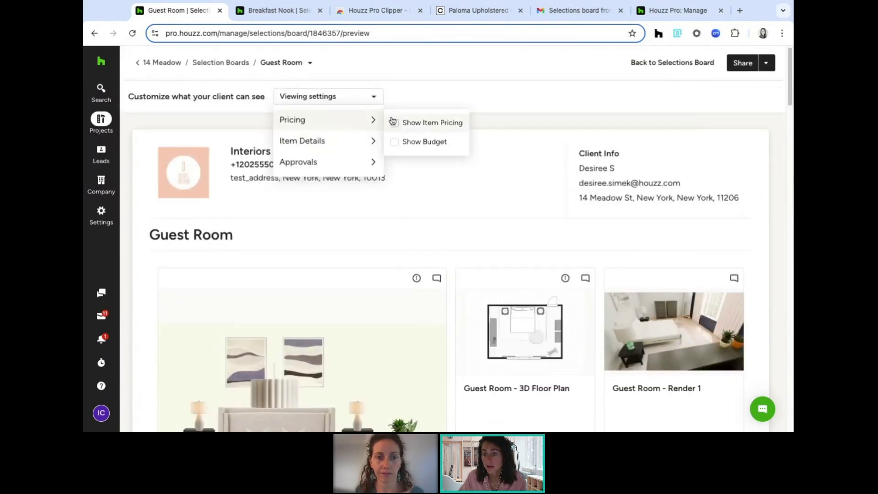
click(395, 142)
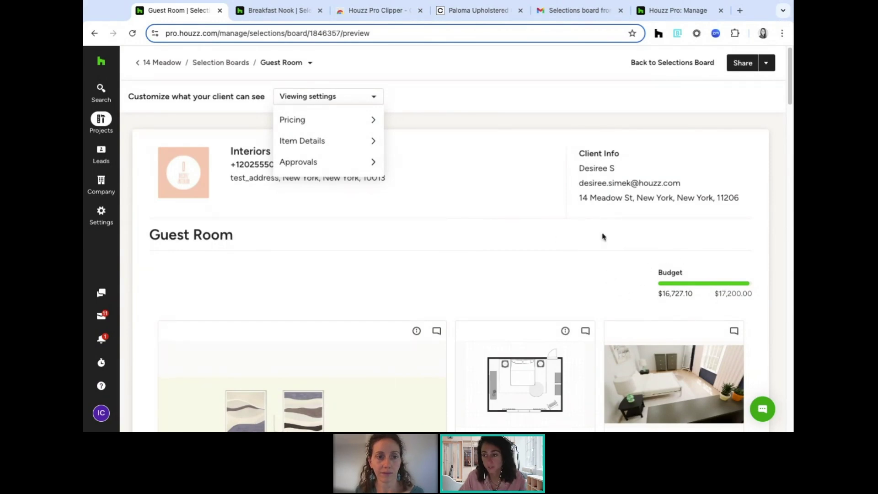
mouse_move(335, 125)
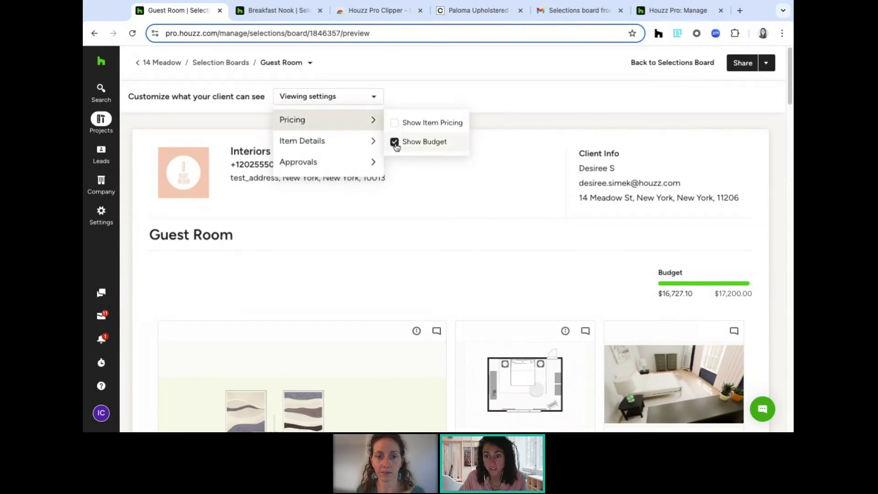
mouse_move(327, 146)
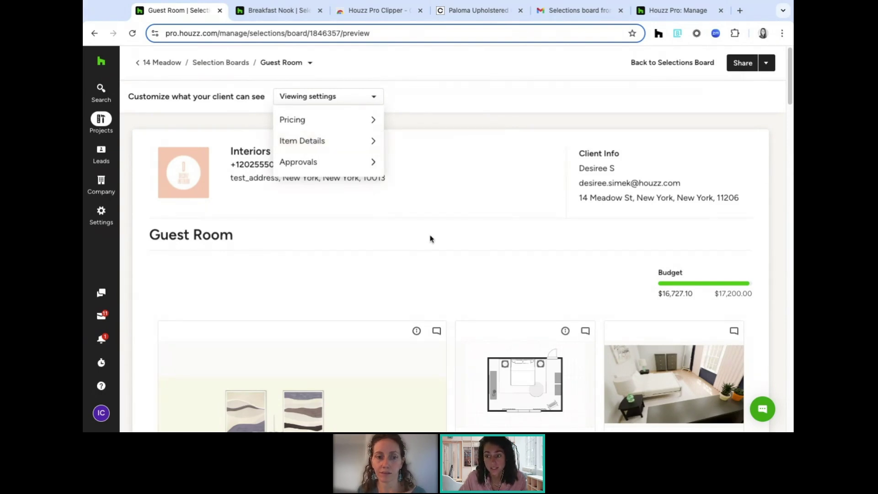
Examine the item detail and approval options in the viewing settings and the approval controls on the Guest Room floor plan and renders.
scroll(429, 238, down, 9)
scroll(430, 238, down, 2)
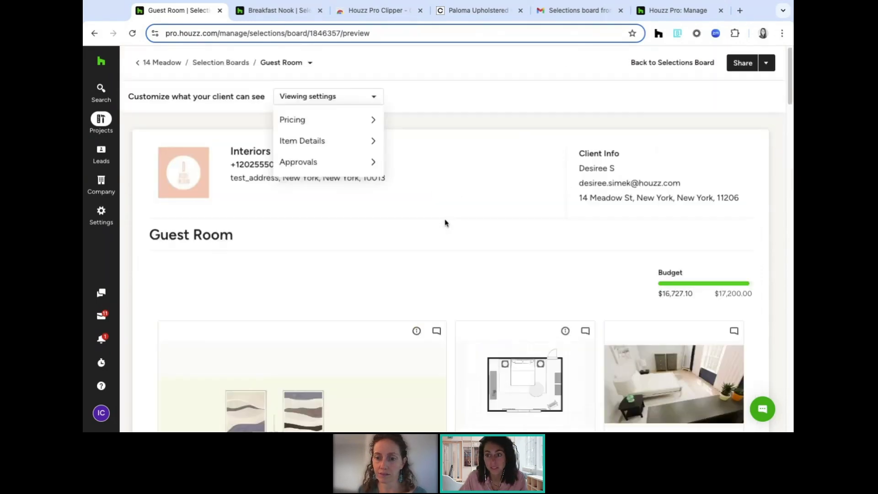
mouse_move(366, 142)
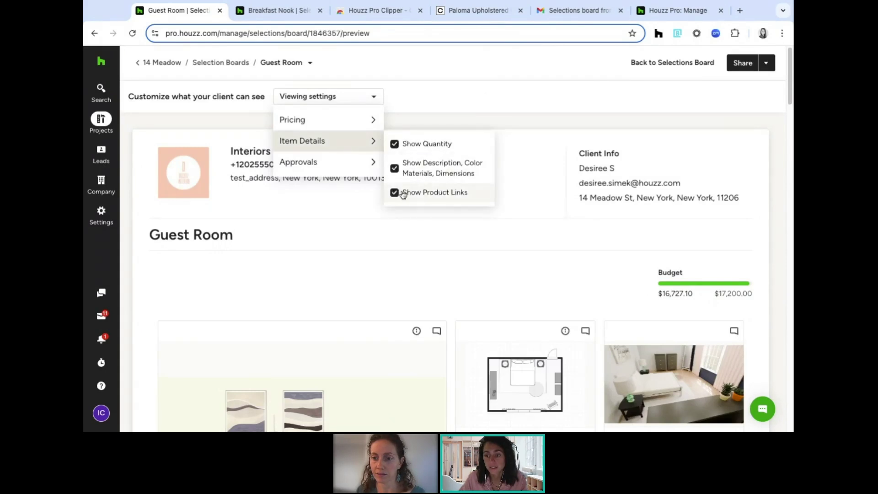
mouse_move(316, 168)
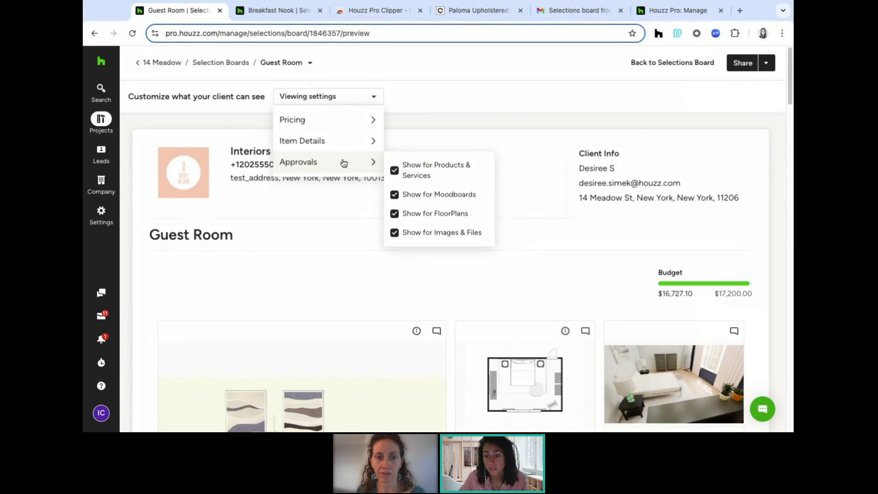
scroll(518, 188, down, 4)
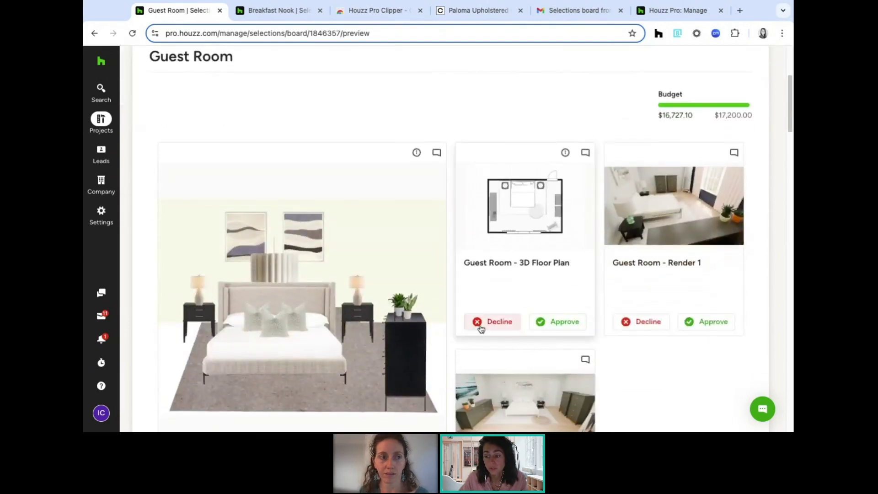
scroll(406, 253, up, 4)
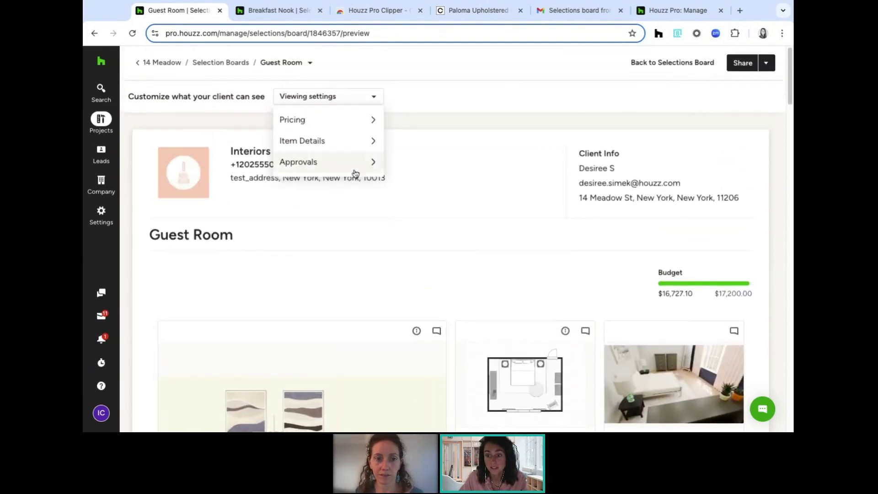
Turn off client approvals for mood boards in the viewing settings and check the Guest Room mood board card in the preview.
mouse_move(385, 163)
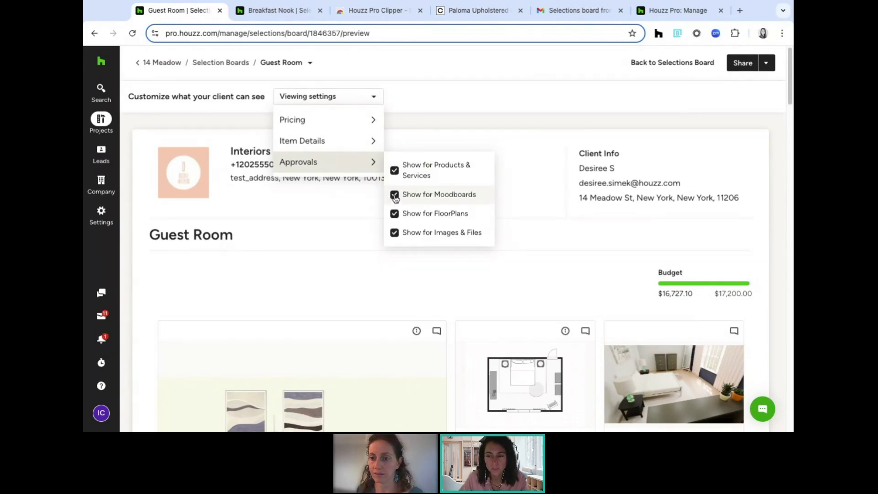
click(317, 242)
scroll(317, 241, down, 5)
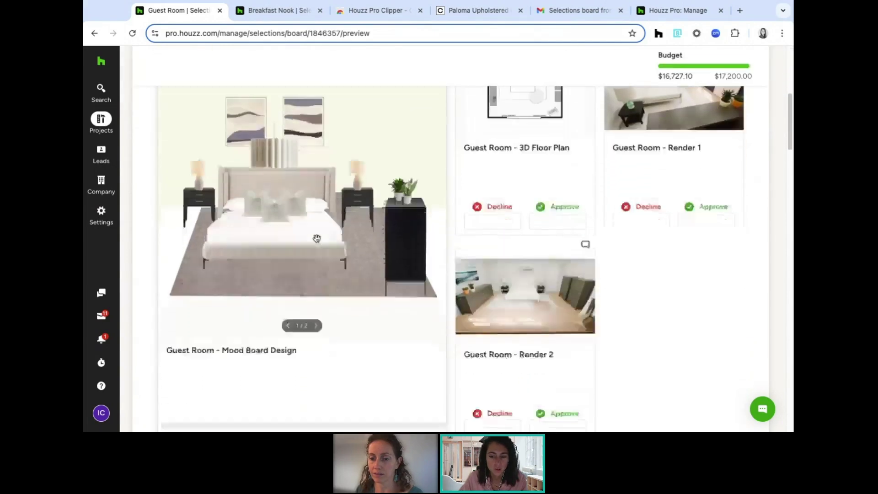
scroll(316, 239, down, 3)
scroll(301, 233, up, 4)
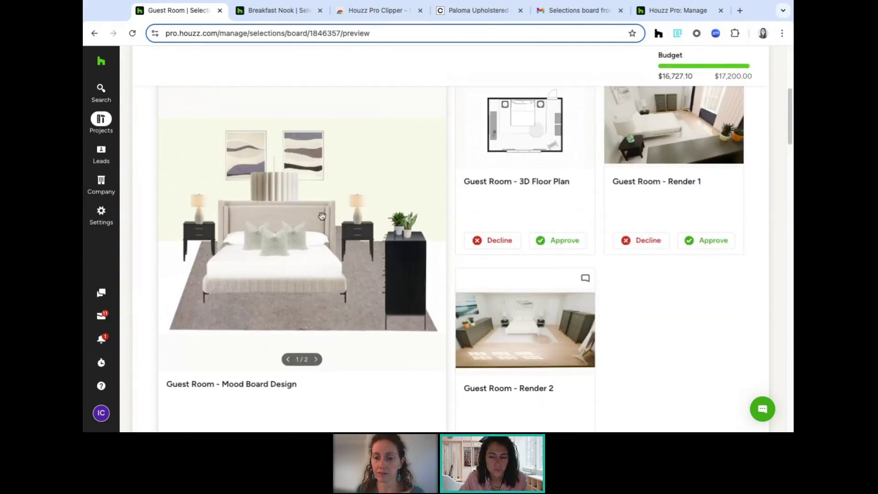
scroll(321, 216, down, 1)
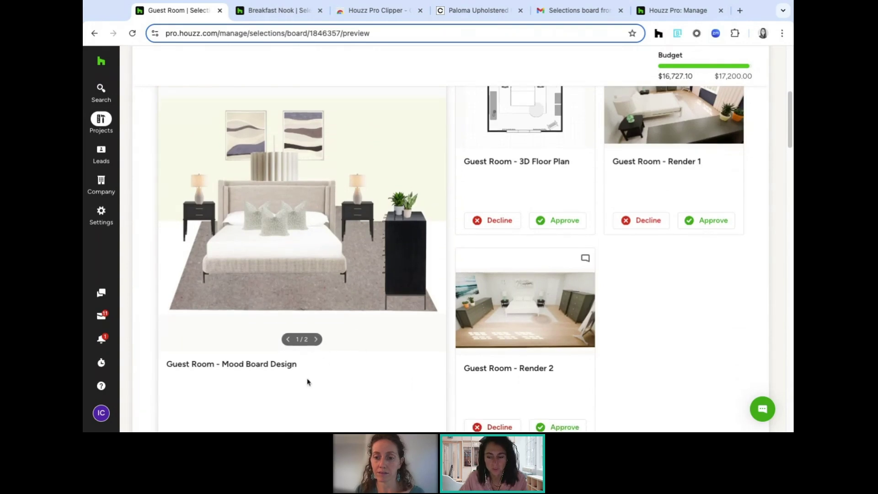
scroll(335, 237, up, 2)
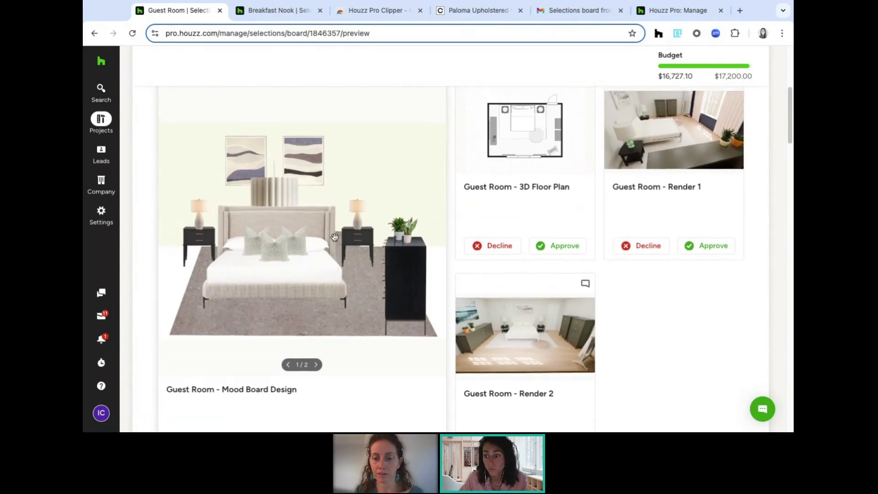
Turn off client approvals for floor plans and for images and files, and check the floor plan, render and Furnishings cards in the preview.
scroll(506, 218, up, 4)
click(321, 61)
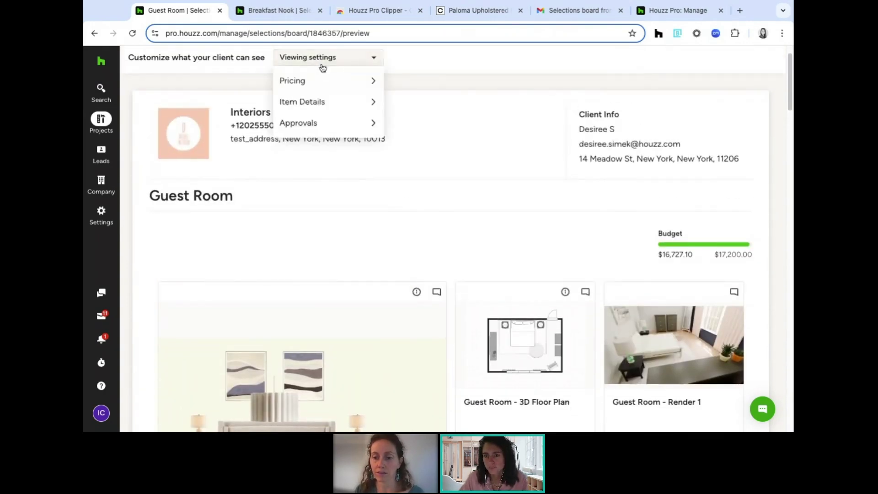
mouse_move(337, 126)
click(394, 174)
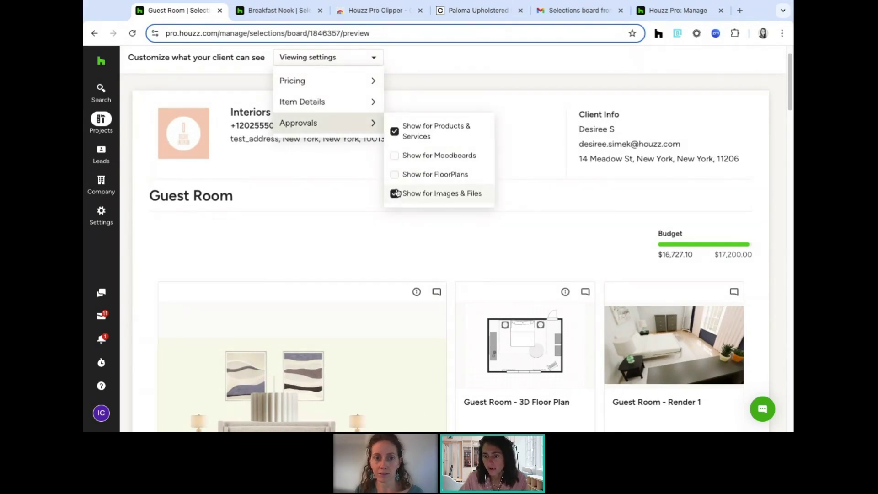
click(439, 227)
scroll(438, 226, down, 4)
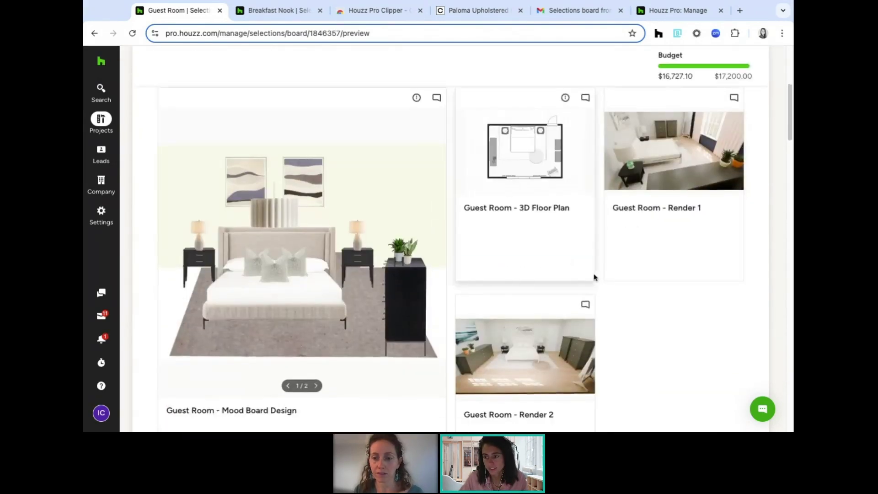
scroll(535, 196, down, 2)
scroll(562, 260, down, 4)
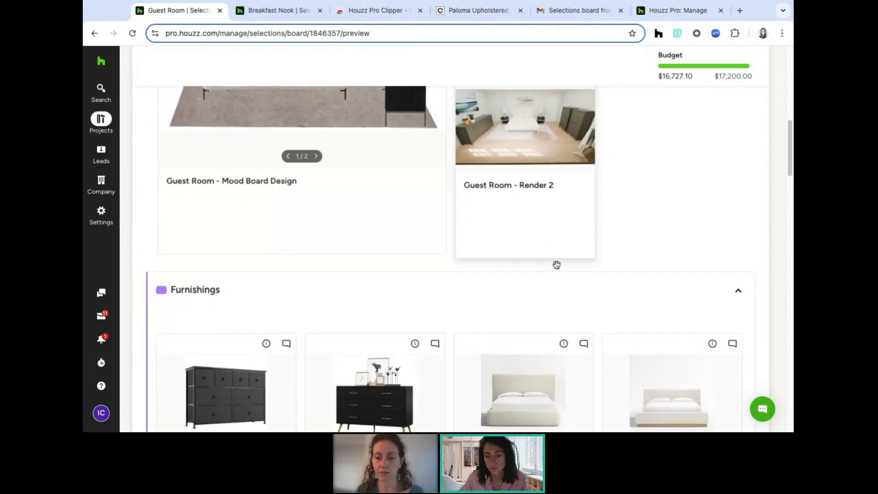
scroll(557, 265, down, 2)
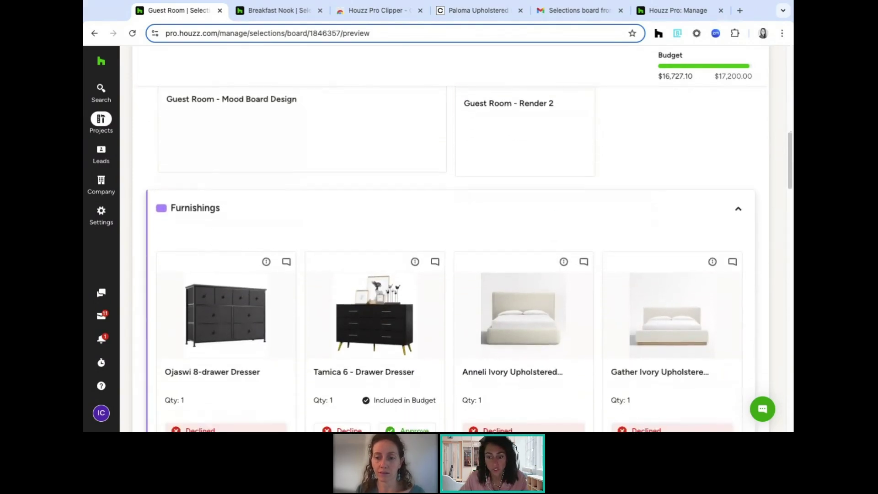
scroll(523, 250, up, 10)
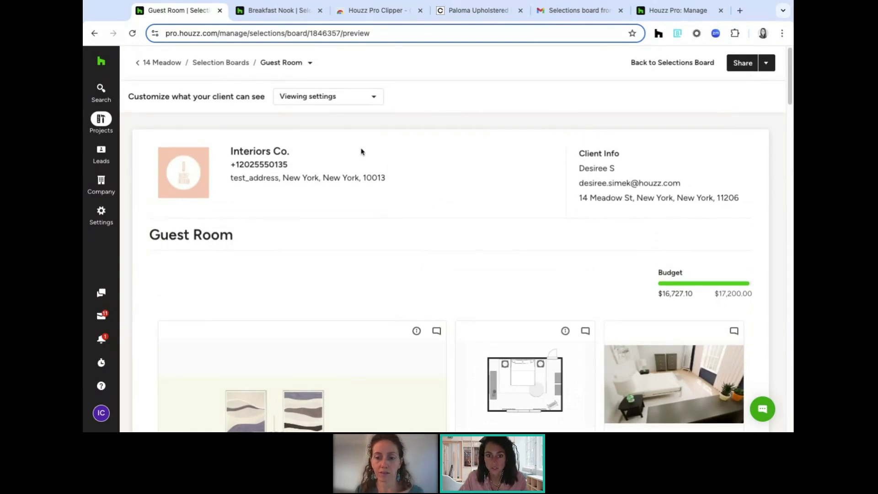
Open the sharing email for the Guest Room board and add a blank line after the greeting and before the sign-off.
click(744, 64)
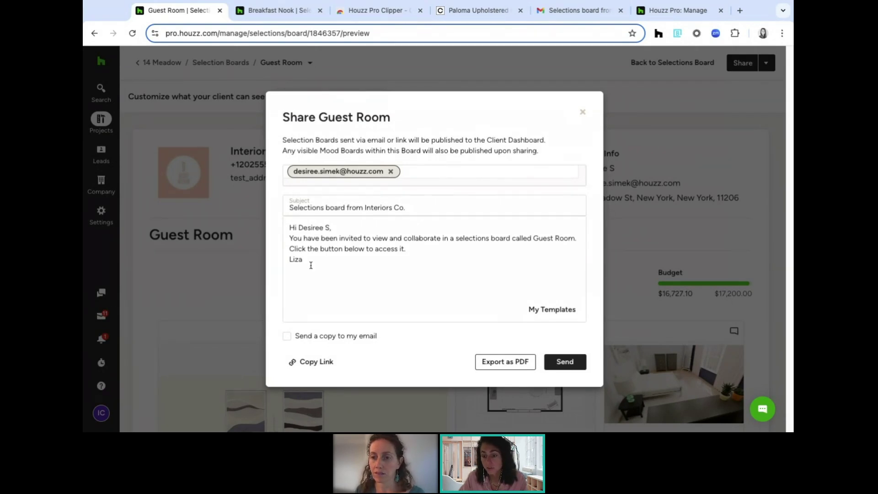
click(342, 227)
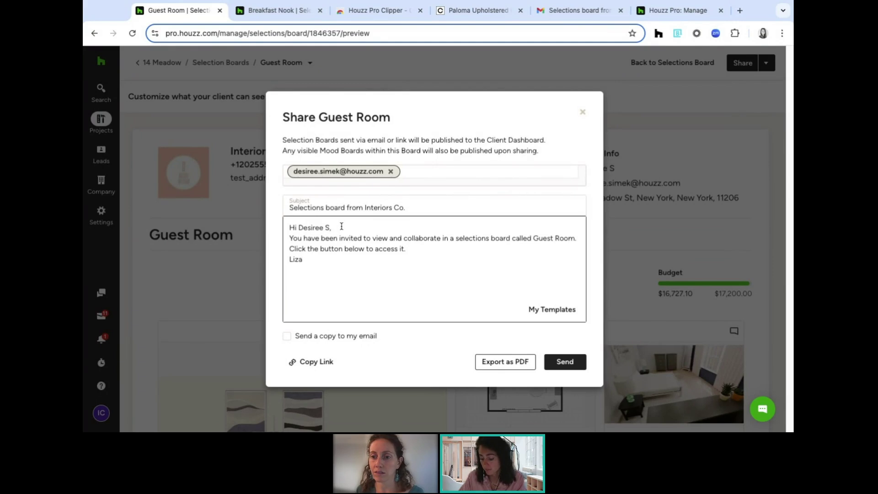
key(Return)
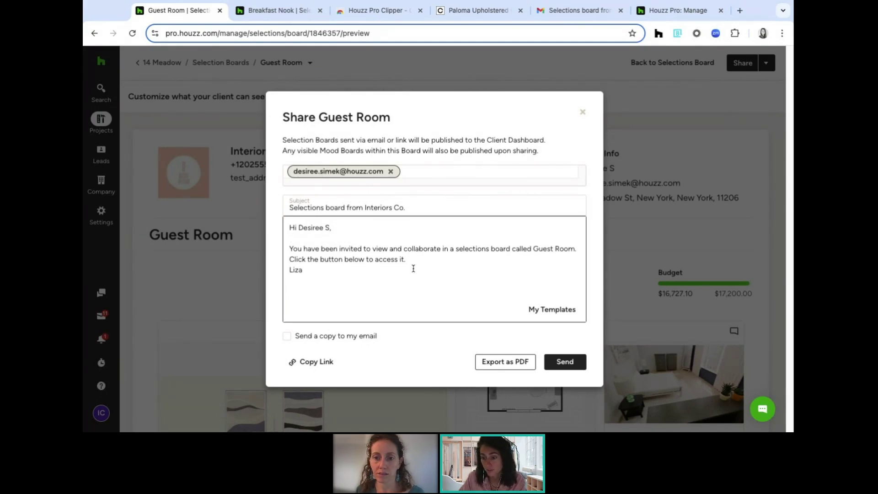
key(Return)
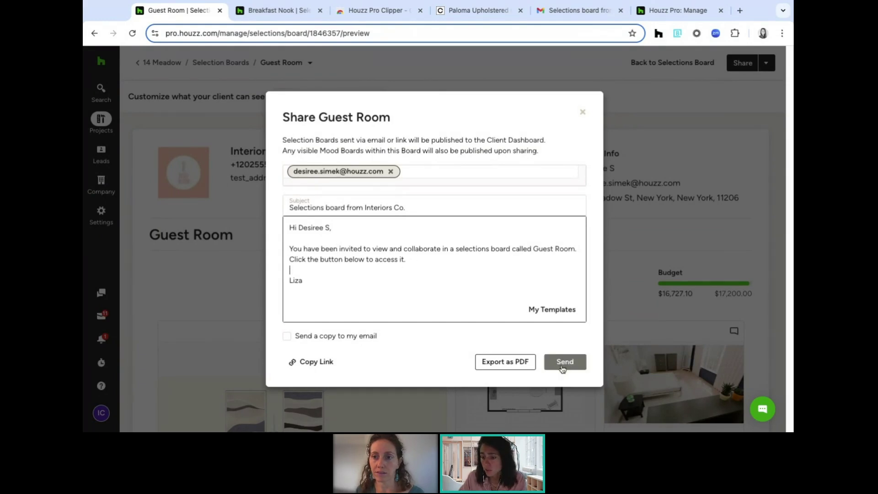
Switch to Gmail and open the Guest Room selections board from the client's invitation email.
click(563, 13)
scroll(498, 255, down, 2)
scroll(503, 258, down, 3)
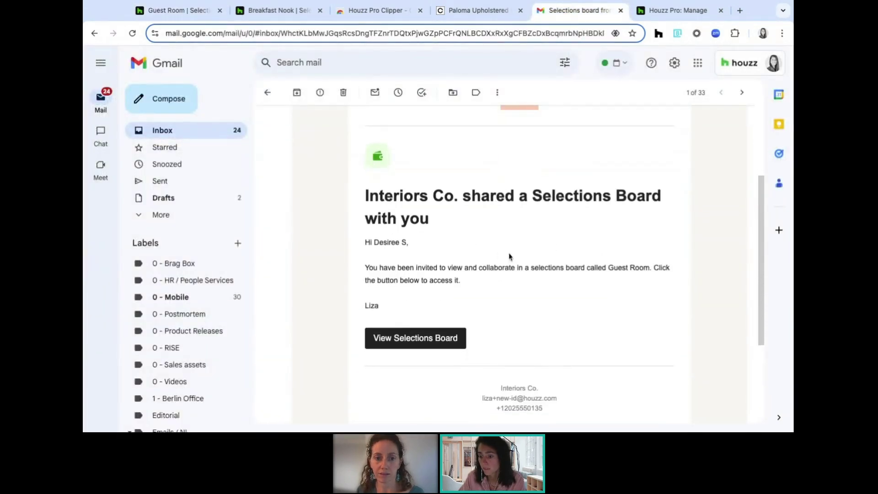
click(401, 340)
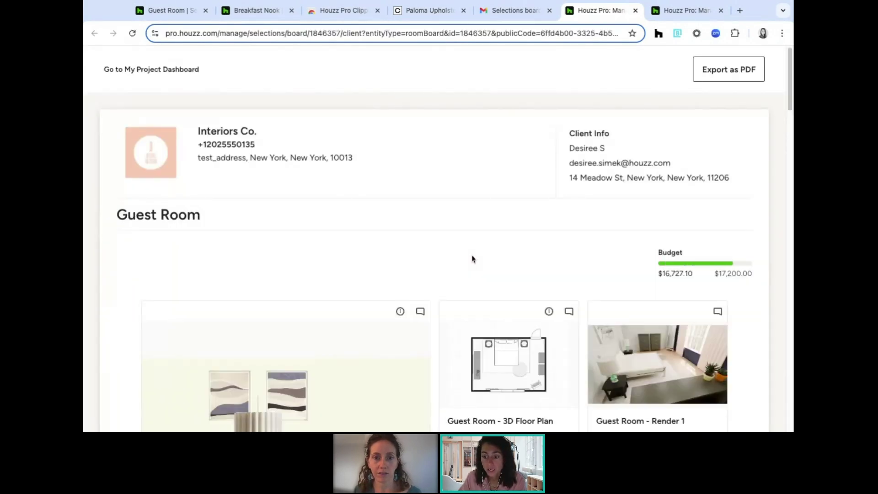
Examine the mood board, floor plan and renders in the client's view of the Guest Room board.
scroll(473, 253, down, 1)
scroll(473, 253, down, 2)
scroll(473, 253, down, 5)
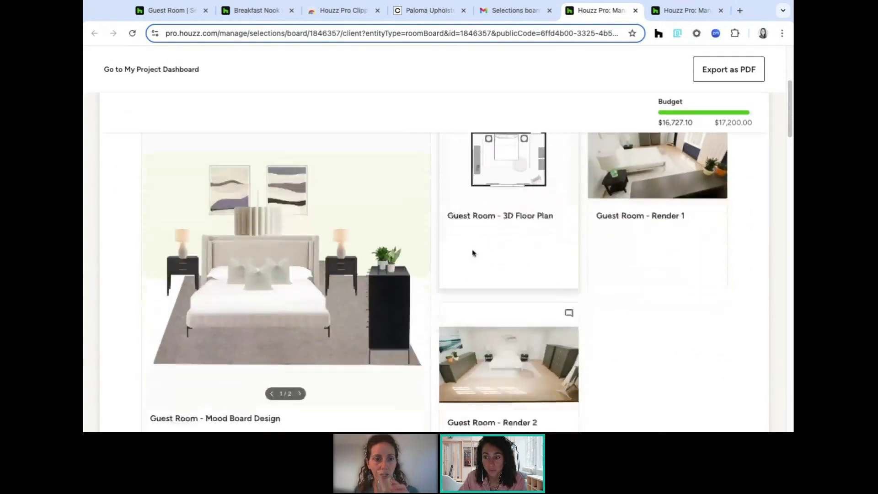
scroll(473, 253, down, 1)
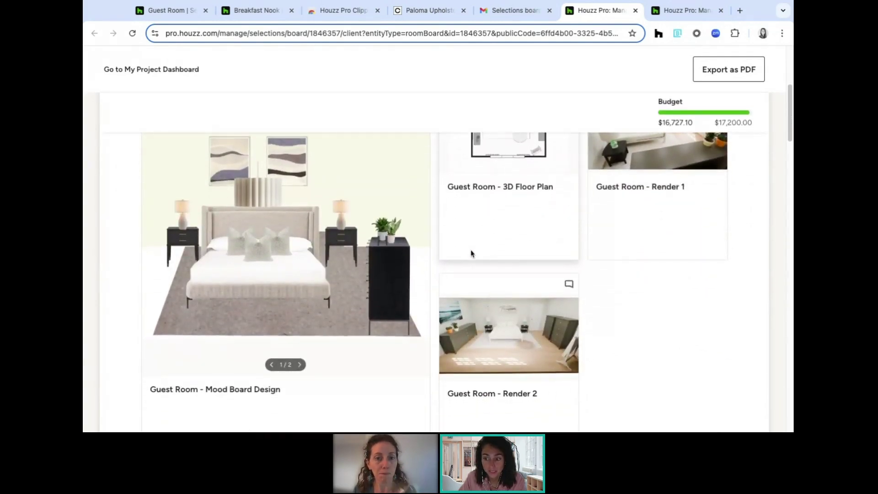
scroll(479, 237, down, 5)
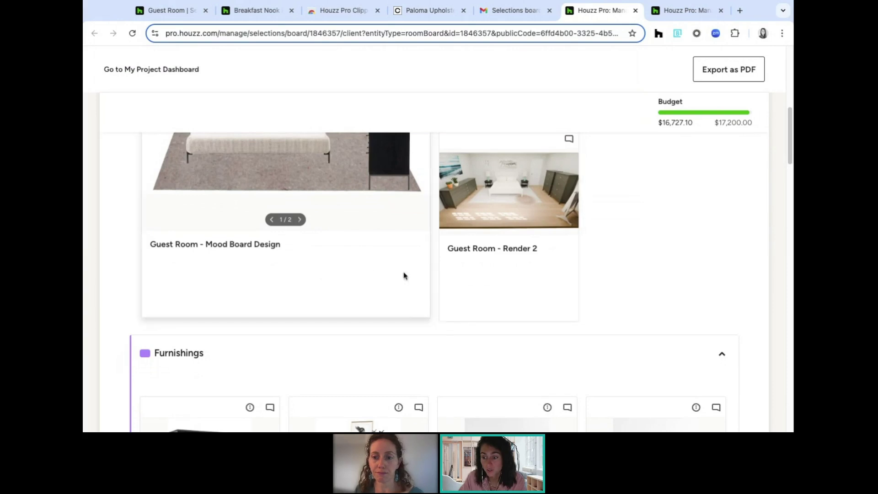
Review the approval status and budget marking of each product in the Furnishings section of the client's board.
scroll(587, 265, down, 8)
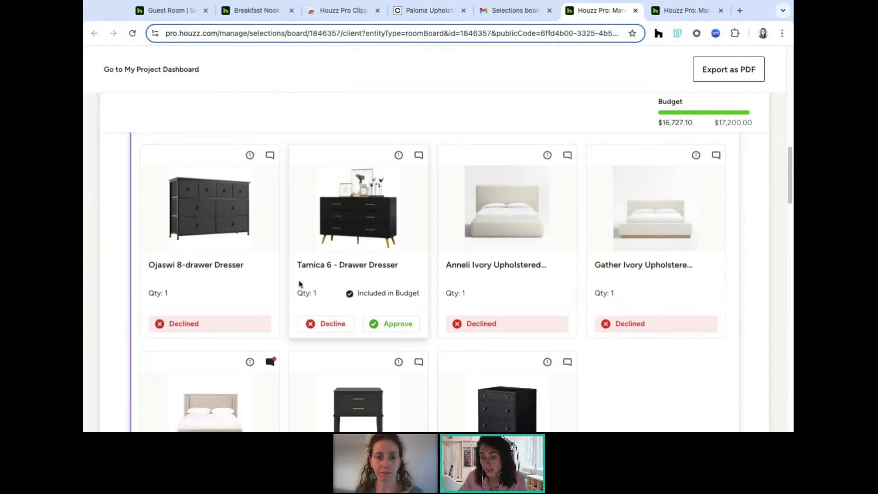
scroll(359, 276, down, 4)
scroll(359, 256, up, 2)
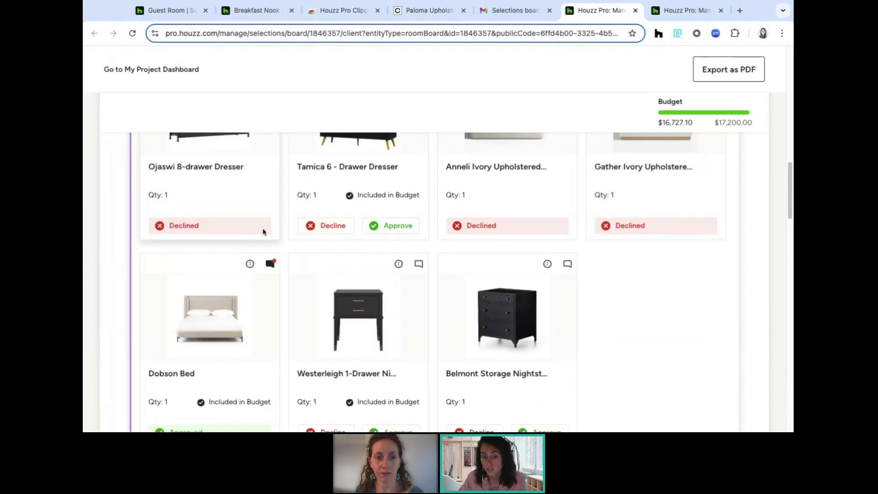
scroll(265, 233, up, 3)
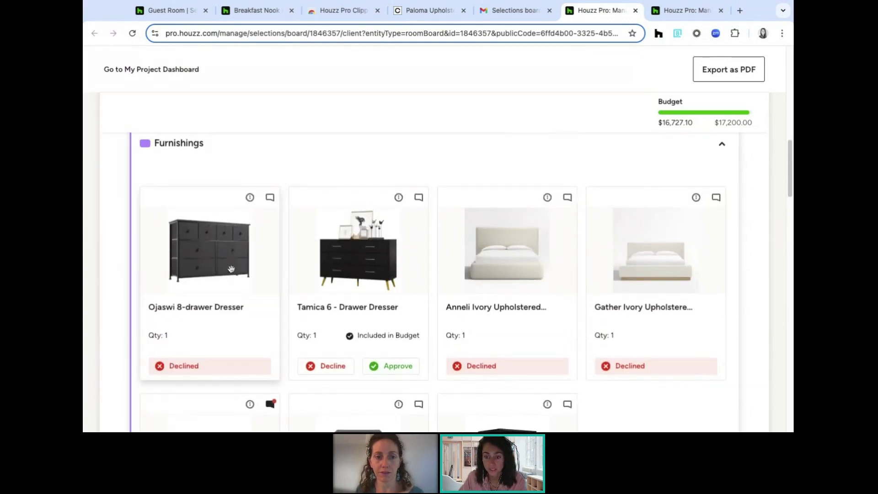
scroll(255, 338, down, 2)
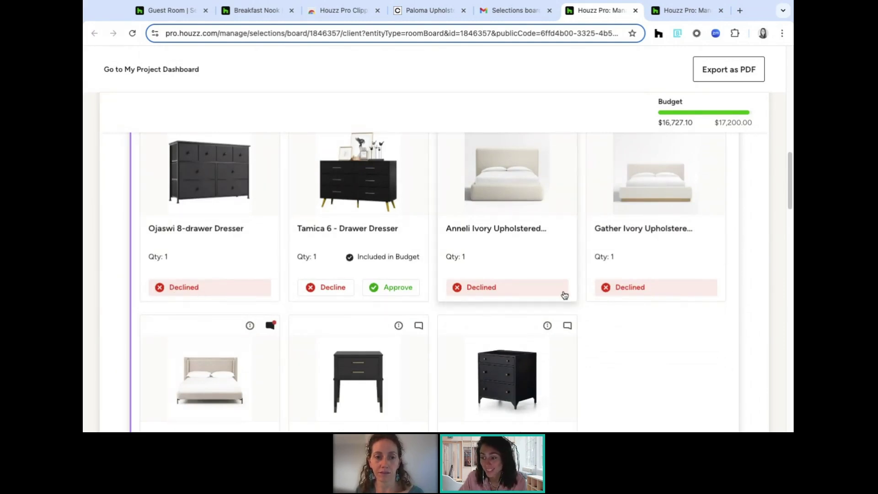
scroll(562, 295, down, 4)
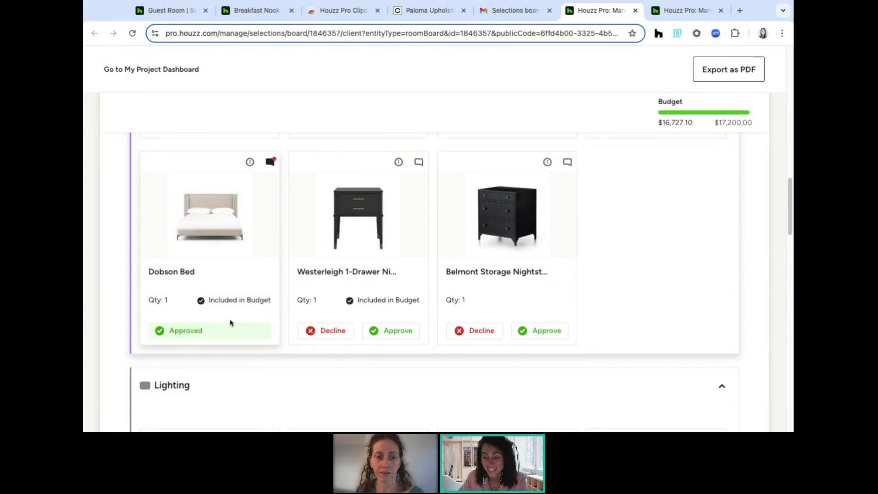
scroll(230, 322, up, 2)
scroll(271, 328, up, 1)
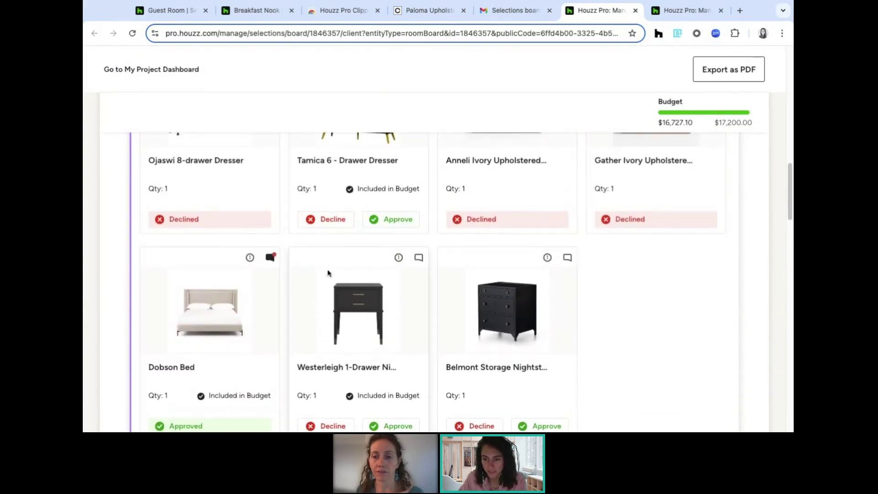
Open the comments of the Westerleigh 1-drawer nightstand in the Furnishings section and close them again.
scroll(298, 286, down, 2)
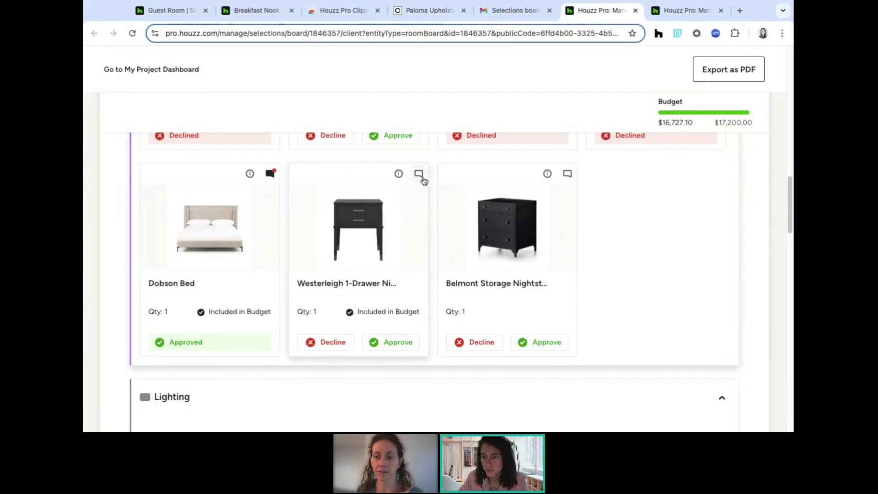
click(421, 180)
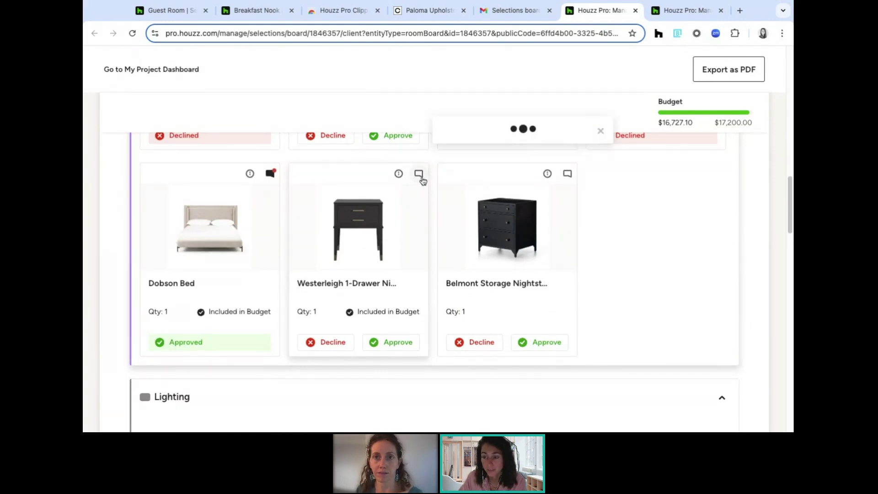
click(601, 133)
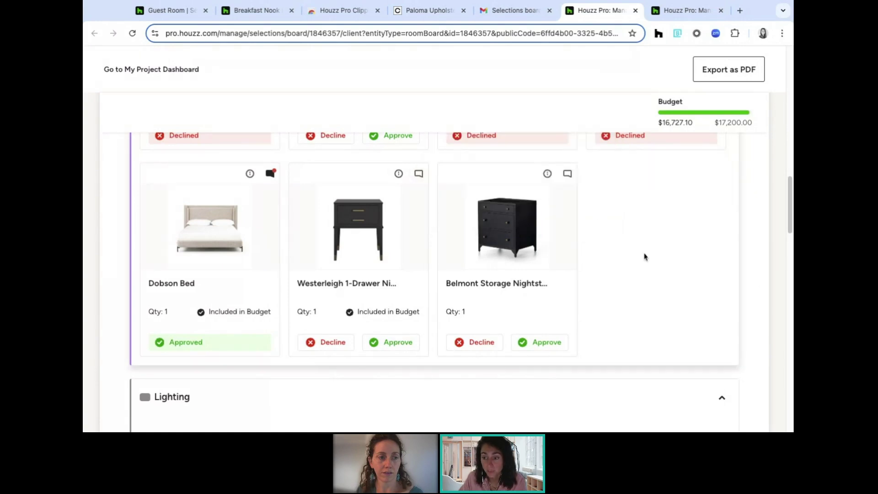
scroll(646, 260, down, 4)
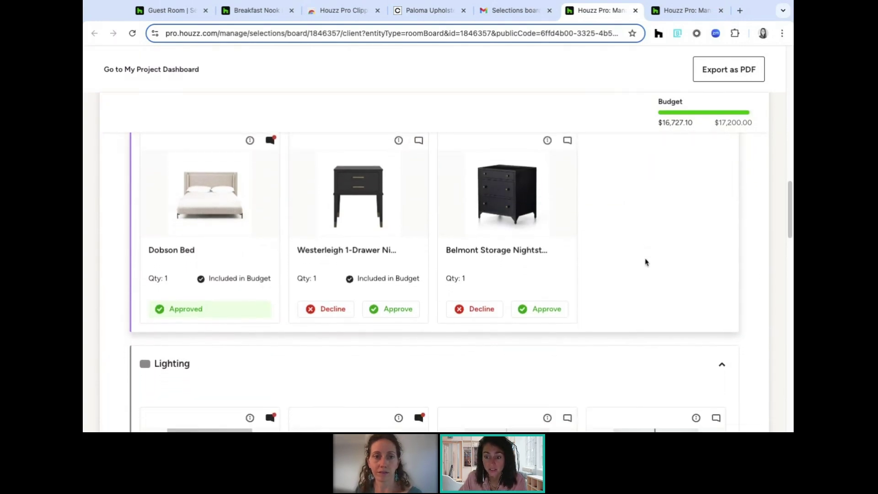
Review the approval status and budget marking of each lamp and pendant in the Lighting section of the client's Guest Room board.
scroll(646, 262, down, 2)
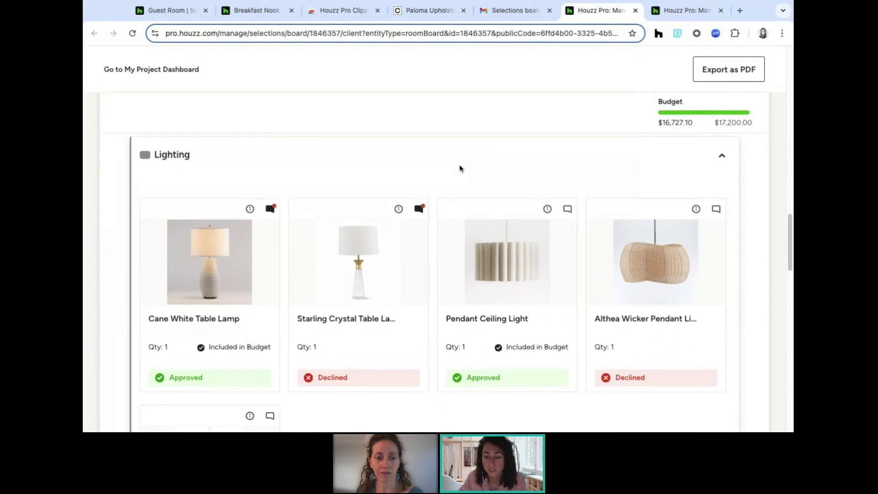
scroll(434, 192, down, 1)
scroll(404, 221, up, 2)
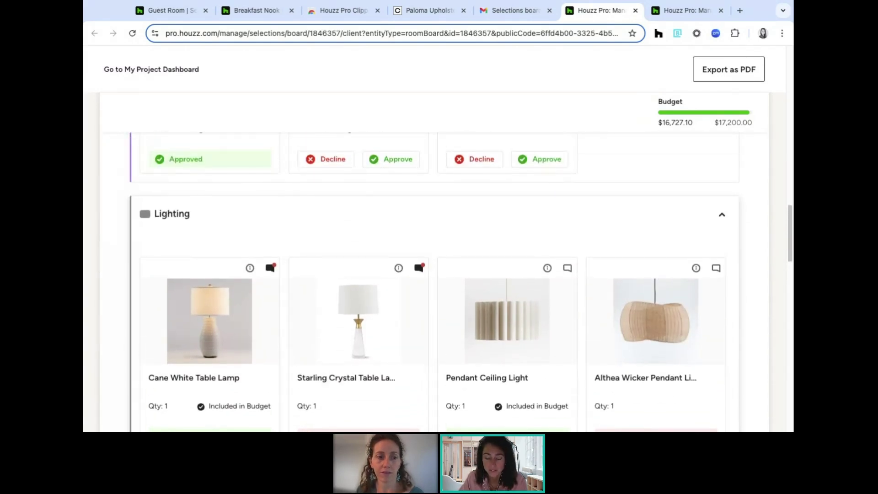
Go from the client's Guest Room board to the project dashboard and open its Selections page listing the shared boards.
scroll(434, 279, up, 8)
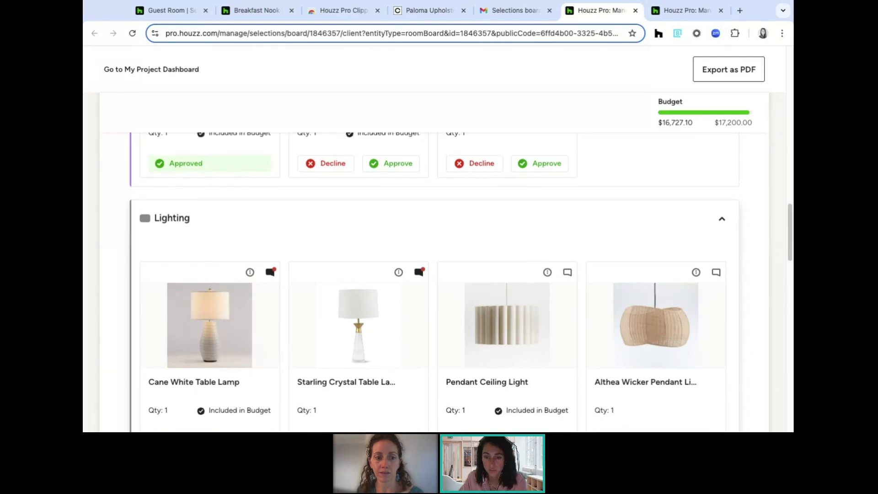
scroll(630, 192, up, 10)
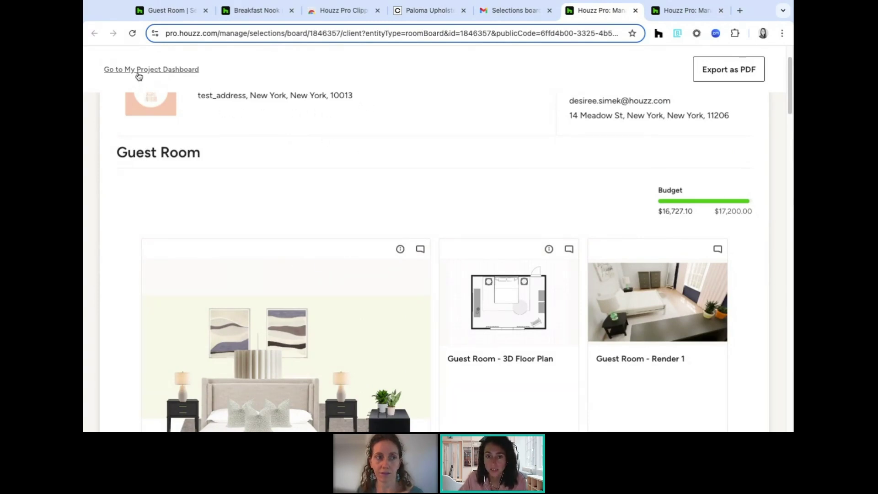
click(153, 74)
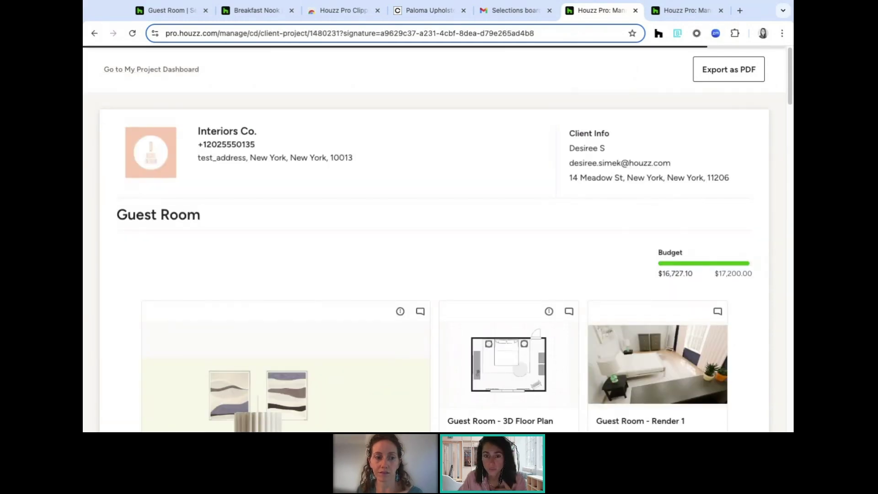
key(super+Left)
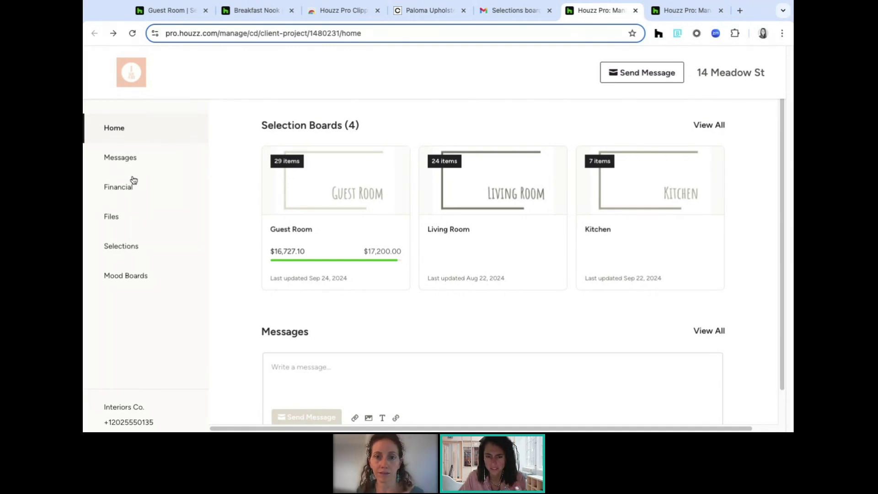
click(120, 250)
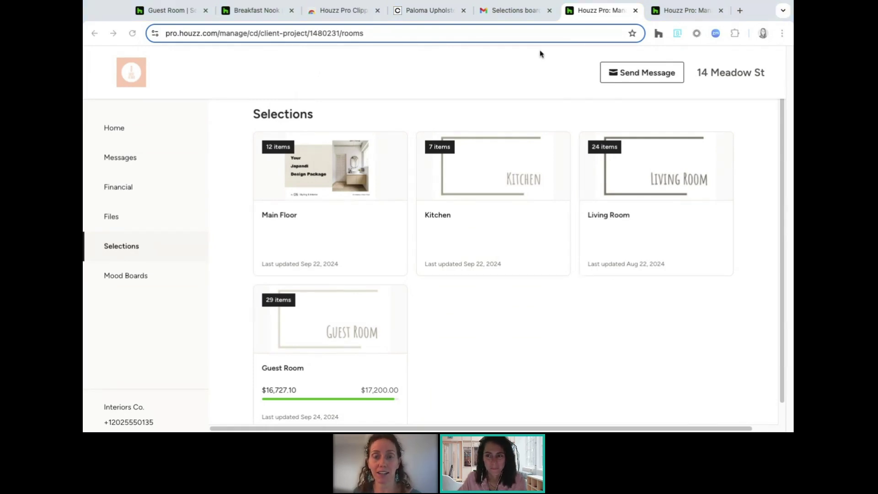
Switch to the Breakfast Nook board and view the duplication options for the Paloma upholstered chair and the Furnishing section.
click(257, 11)
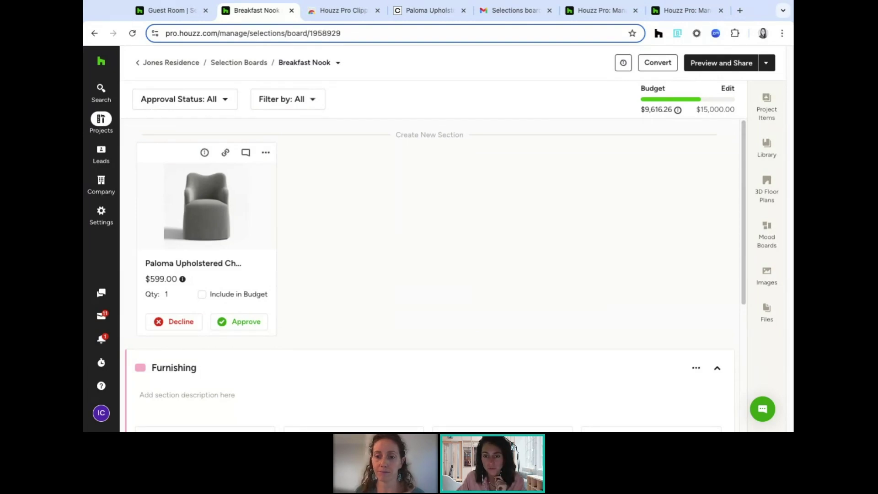
click(265, 154)
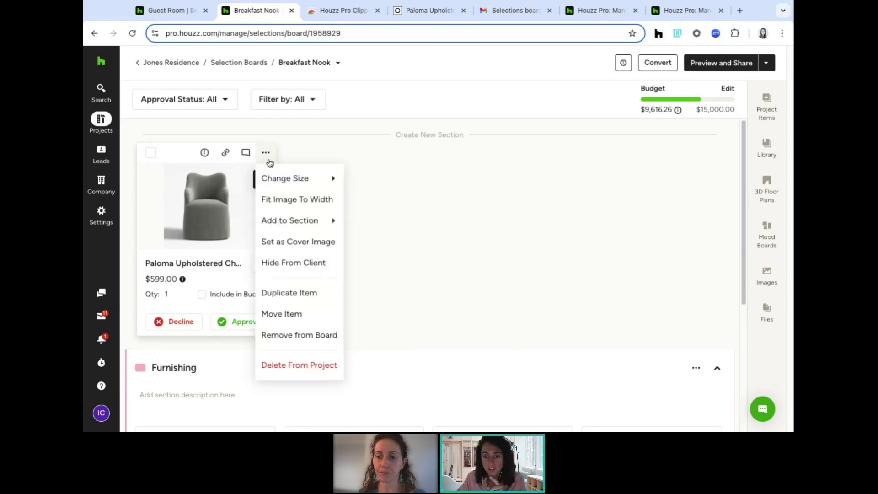
click(283, 293)
scroll(450, 274, down, 4)
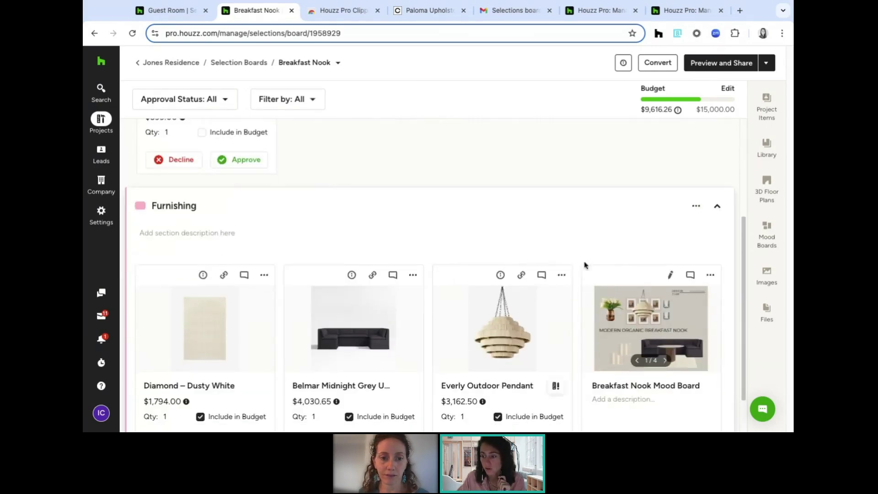
click(696, 207)
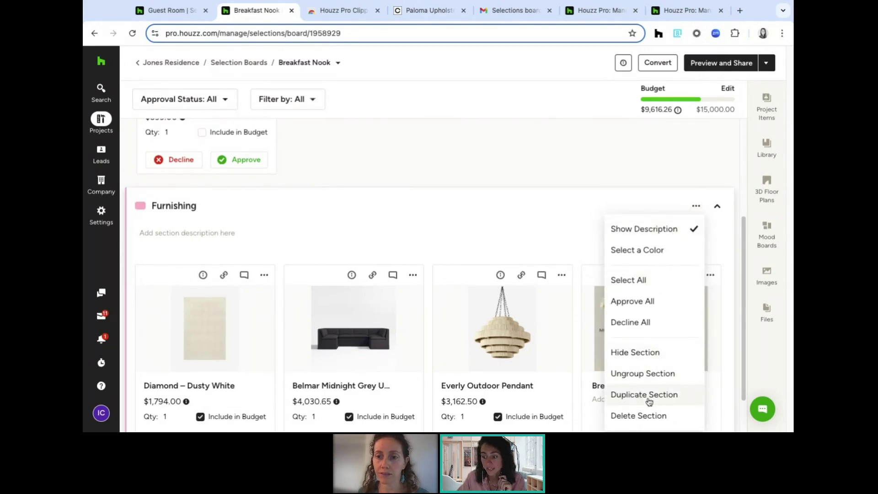
click(575, 163)
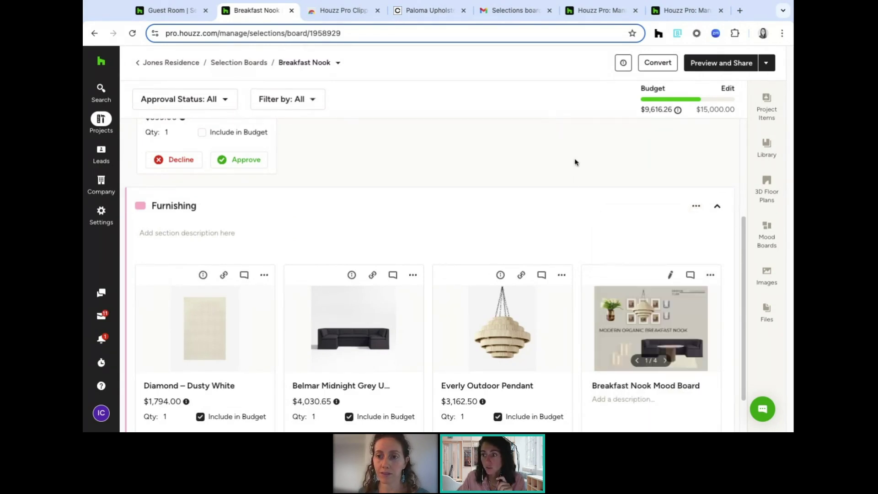
Open the Breakfast Nook board's info, look at its Duplicate Board option, and close the info again.
click(620, 67)
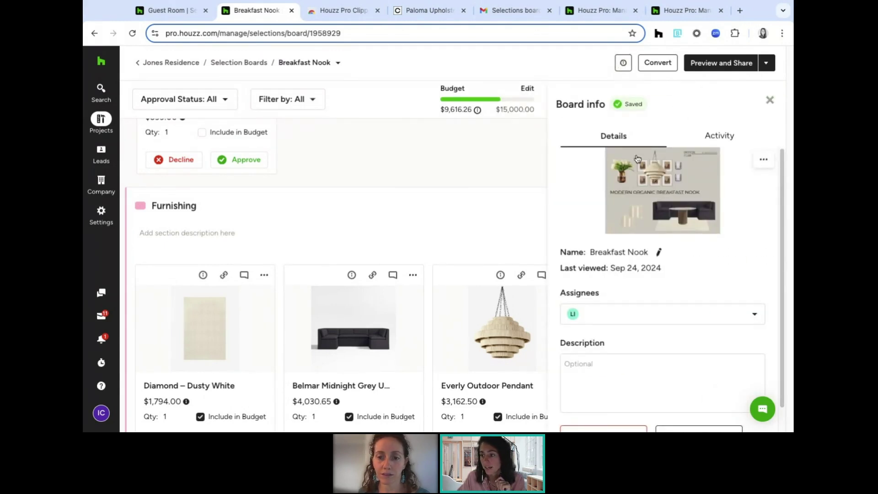
scroll(654, 238, down, 1)
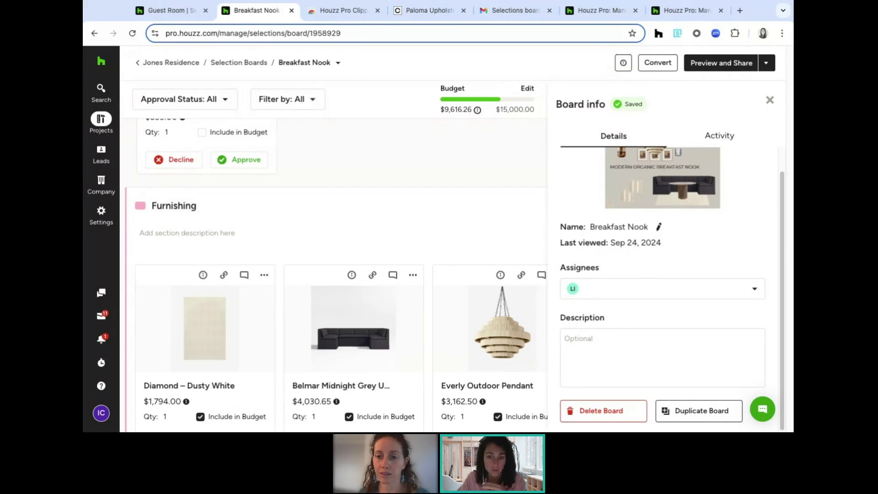
click(770, 101)
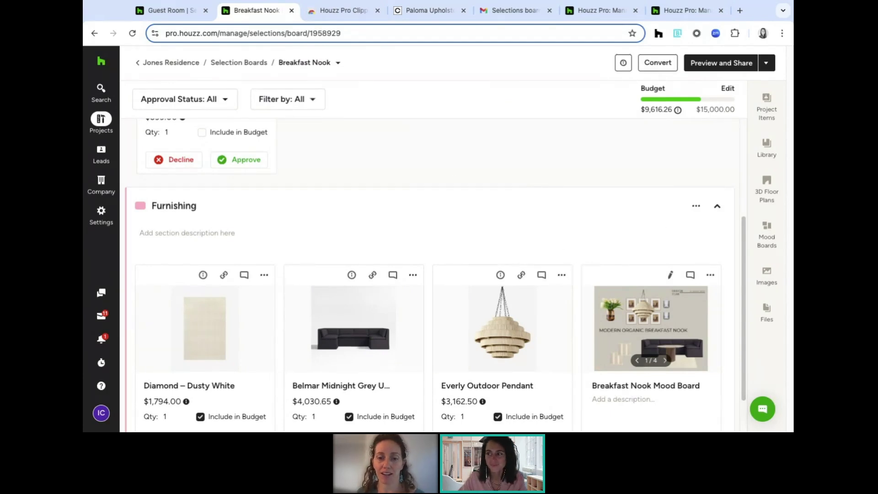
Convert all four Breakfast Nook items of the selections board into a proposal.
mouse_move(101, 185)
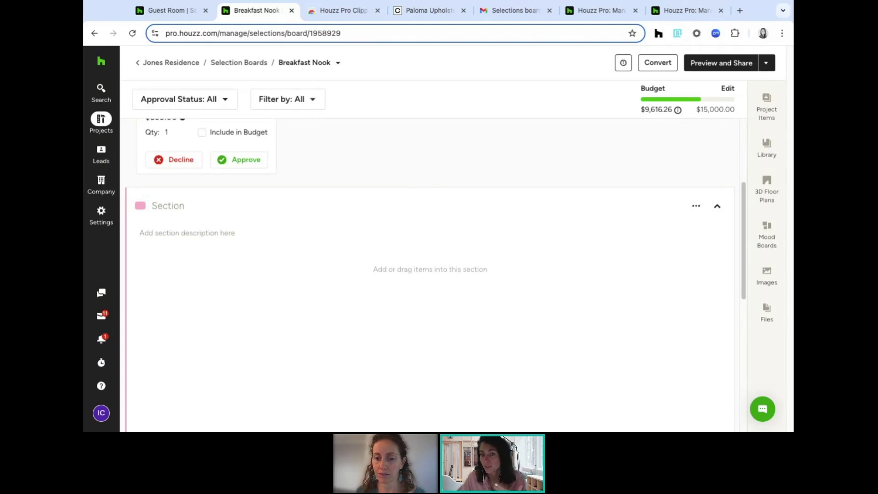
scroll(539, 206, up, 3)
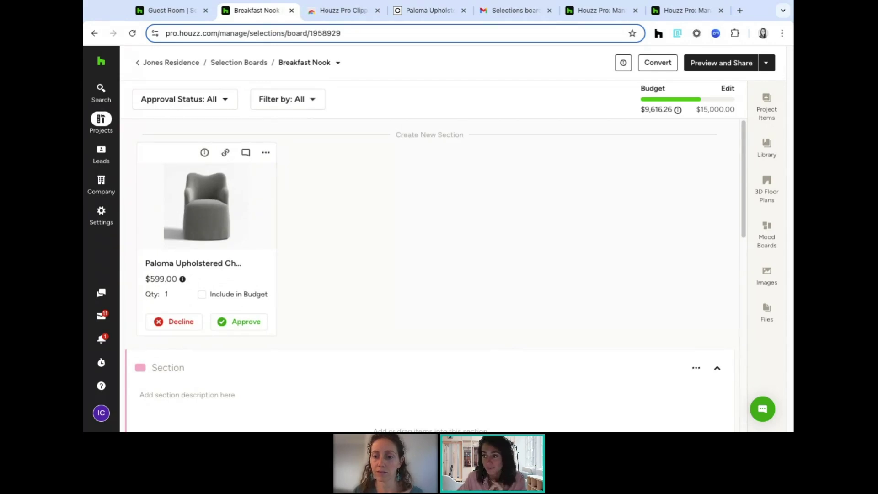
click(657, 67)
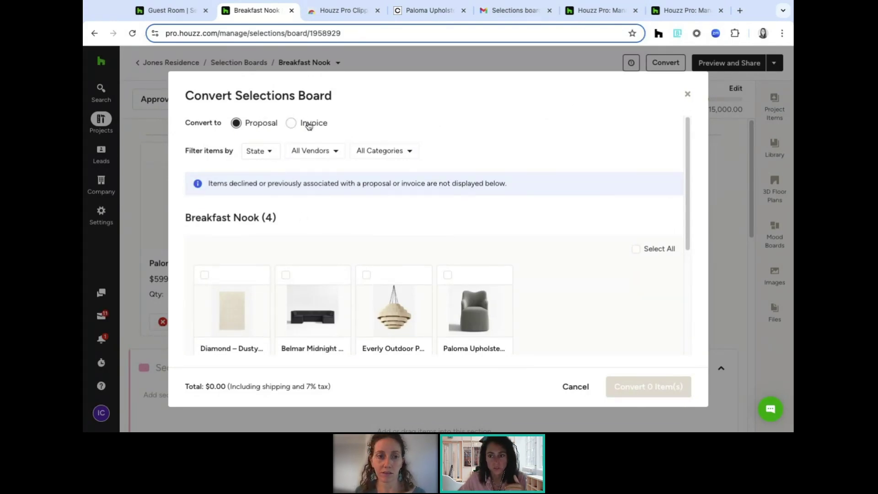
scroll(289, 196, down, 3)
scroll(289, 197, up, 2)
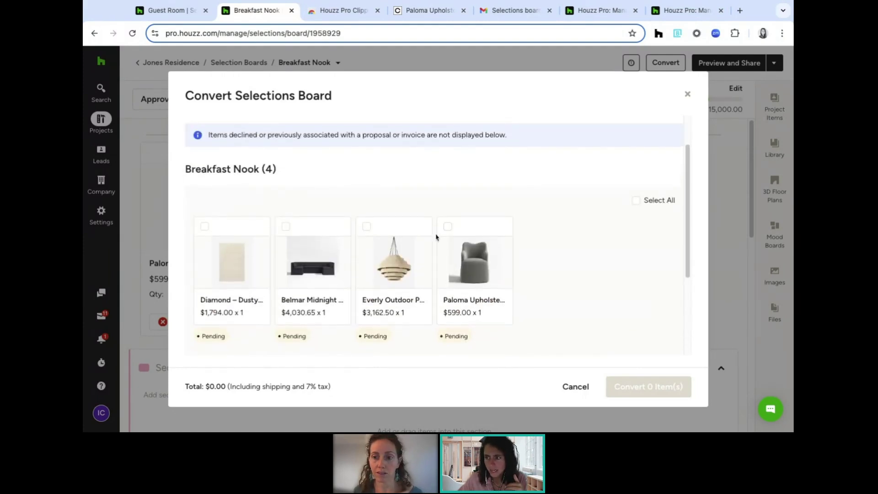
click(636, 201)
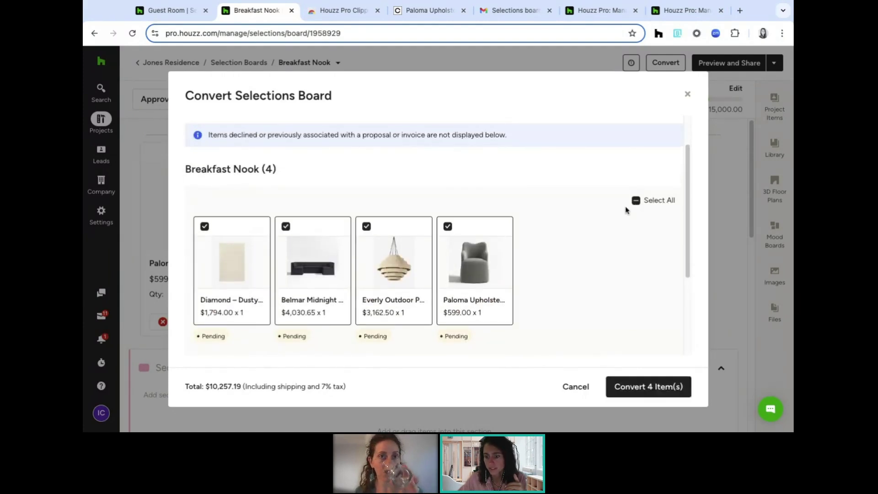
scroll(592, 248, down, 1)
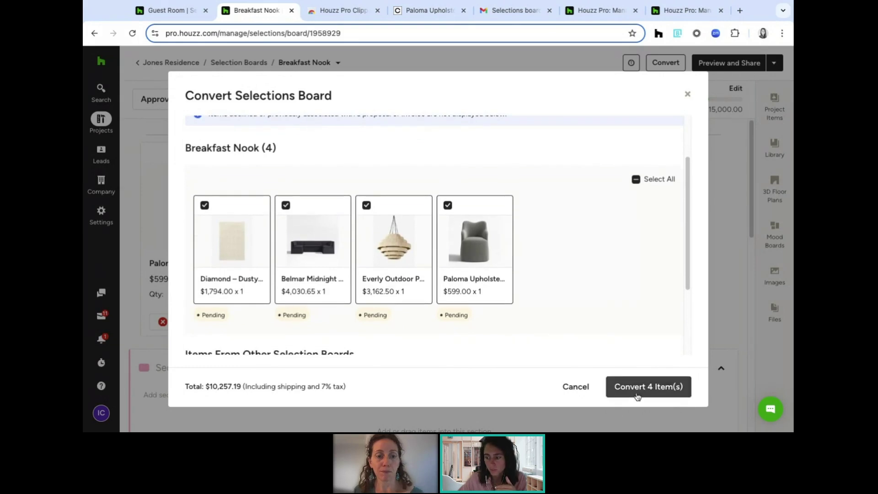
click(652, 389)
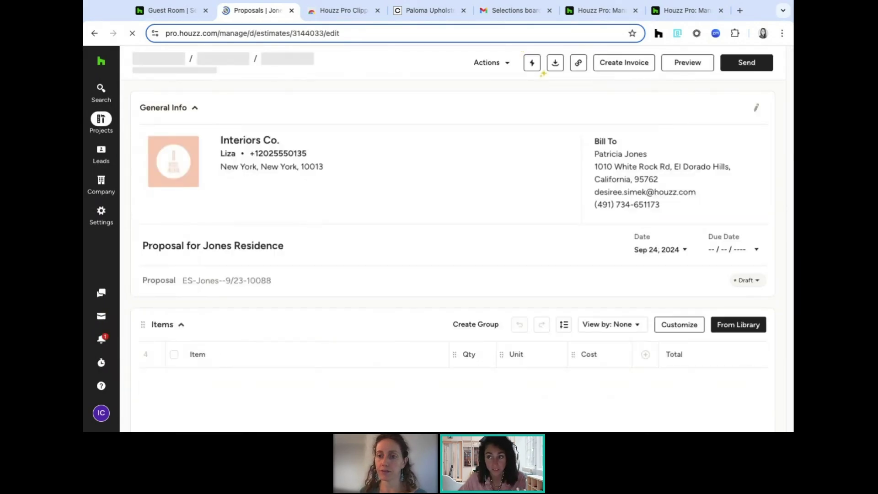
Examine the proposal's line items, costs, markup, tax and total, and its Payments and Files sections.
scroll(453, 256, down, 1)
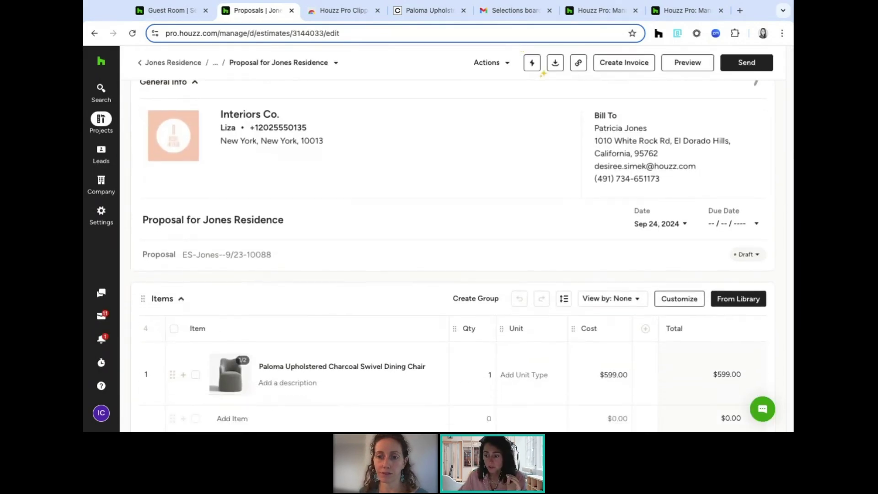
scroll(317, 261, down, 4)
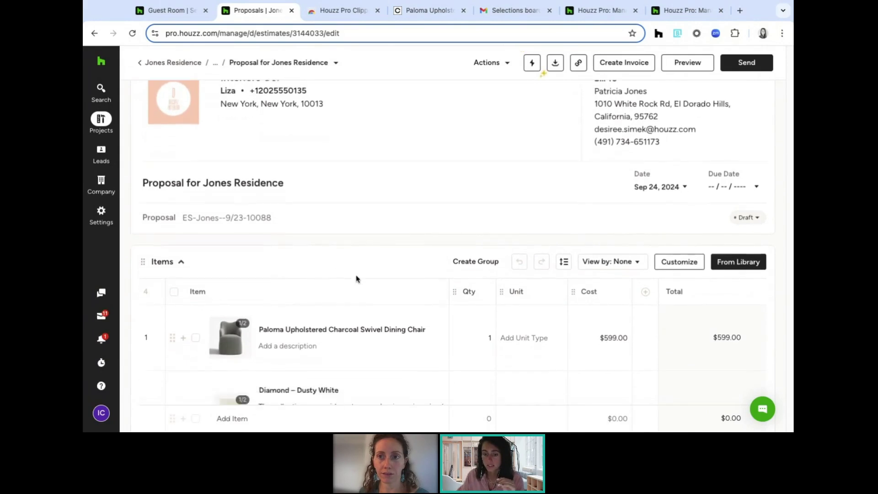
scroll(356, 279, down, 5)
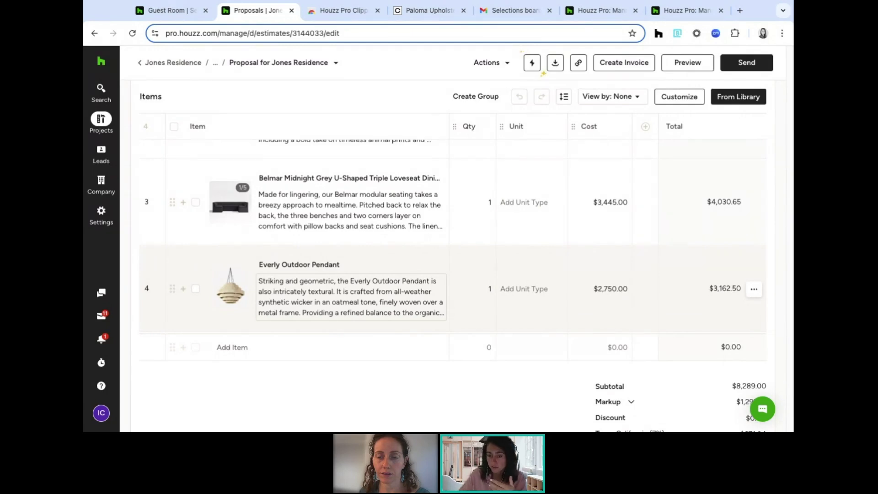
scroll(397, 210, down, 1)
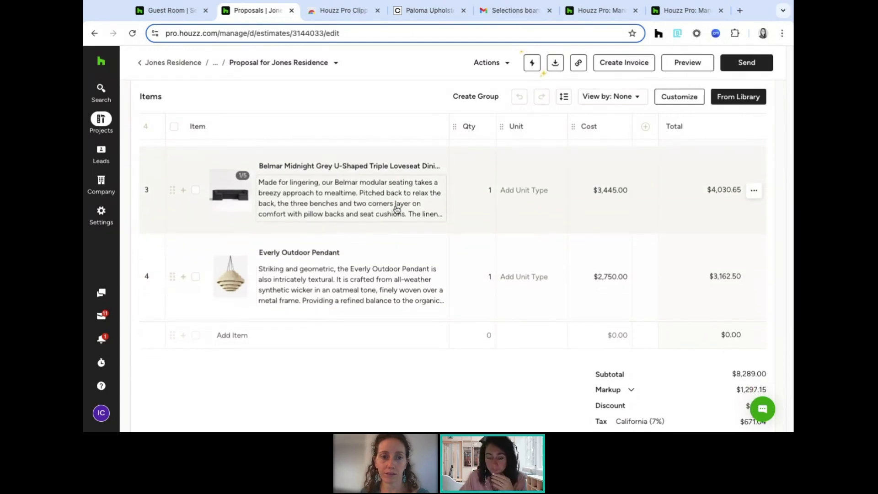
scroll(396, 209, down, 8)
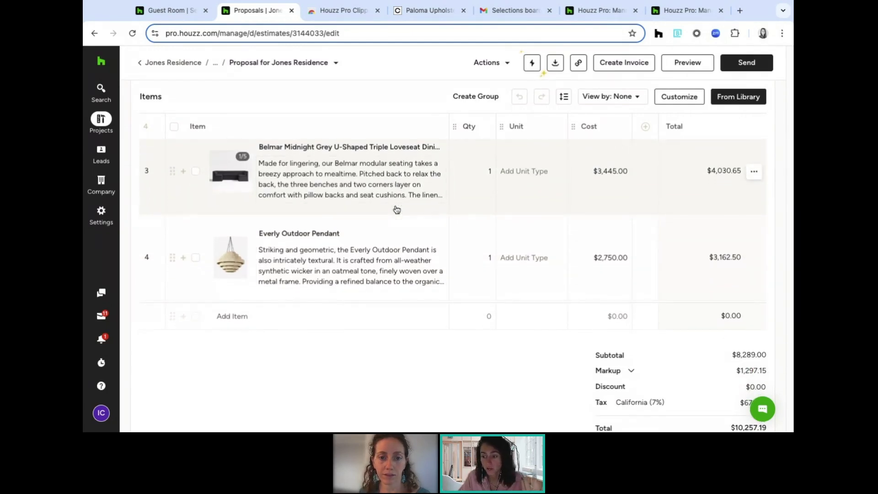
scroll(279, 181, up, 1)
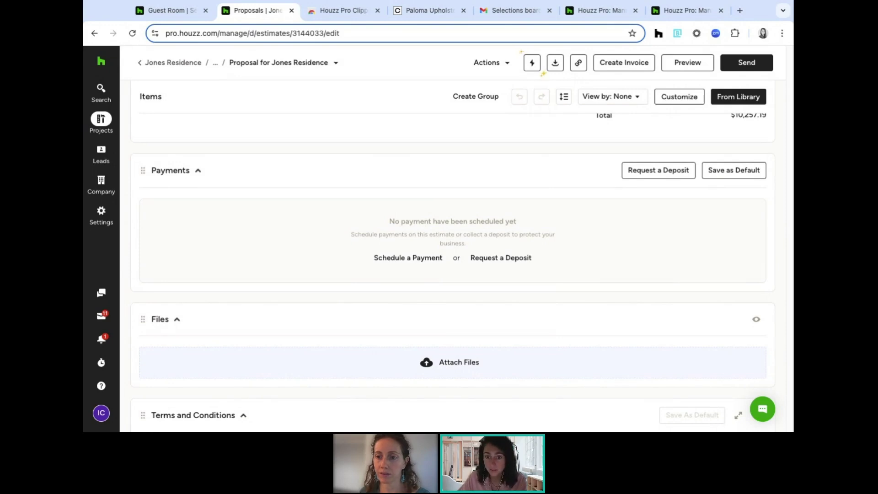
scroll(525, 258, up, 1)
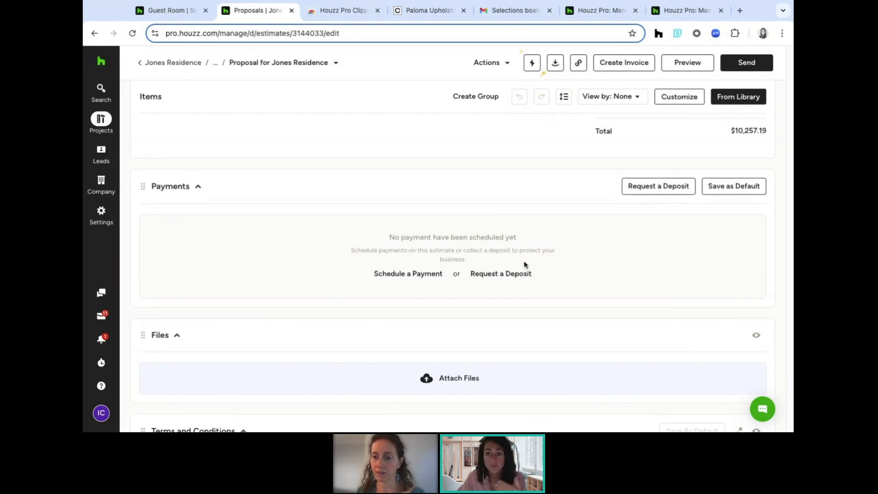
scroll(522, 266, up, 10)
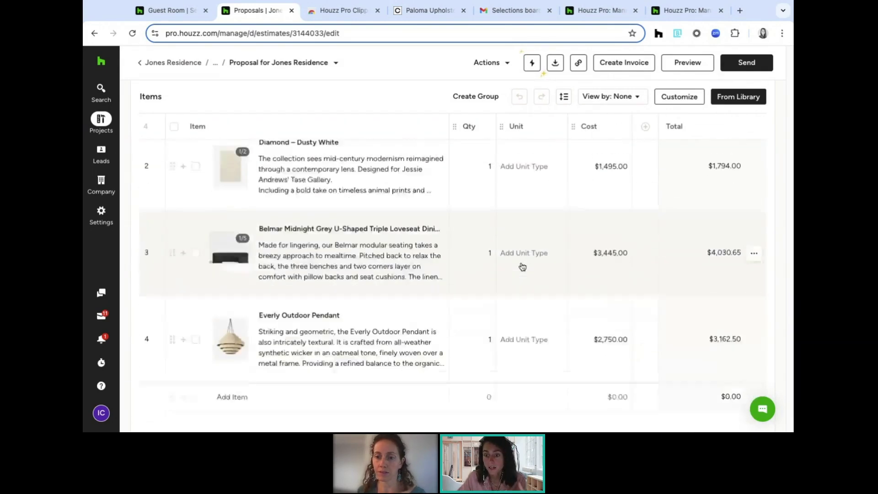
scroll(522, 267, up, 2)
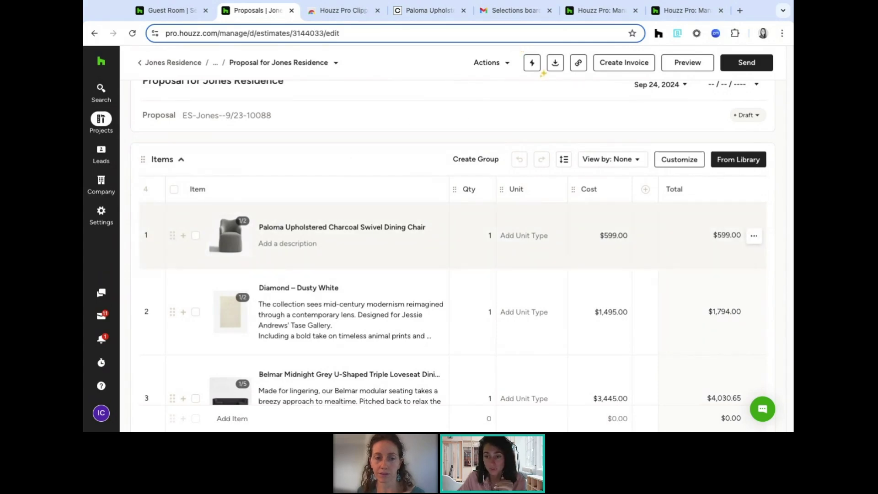
Start creating purchase orders from the proposal and review the vendor assignment of each item.
click(489, 64)
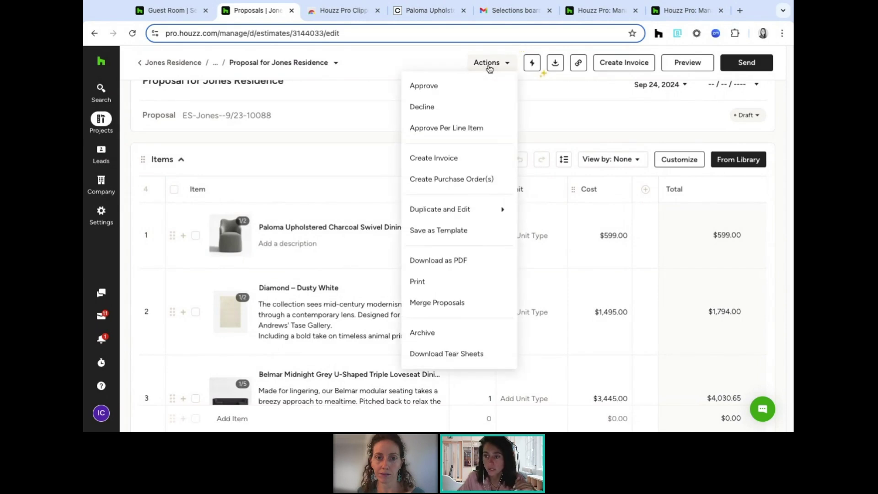
click(444, 181)
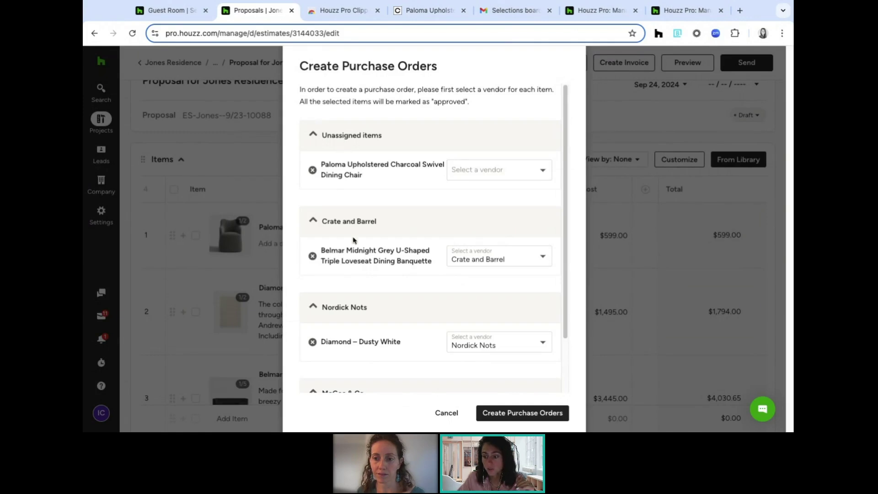
scroll(354, 242, down, 2)
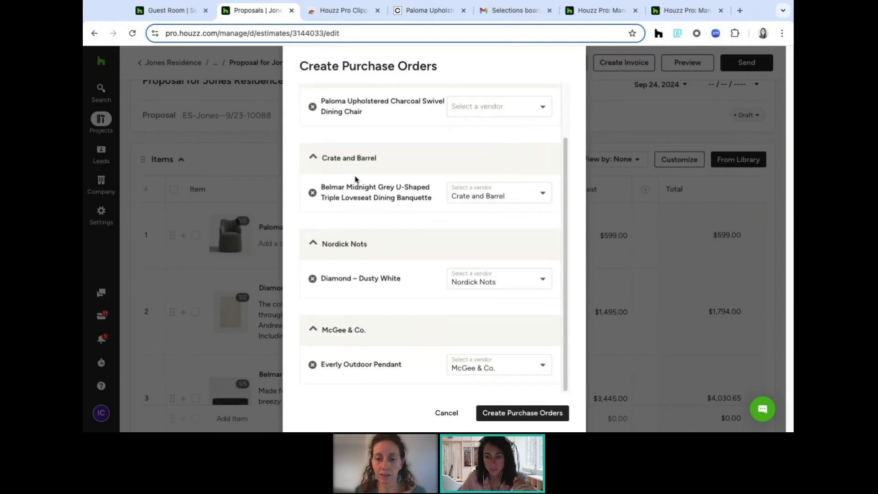
scroll(355, 181, up, 2)
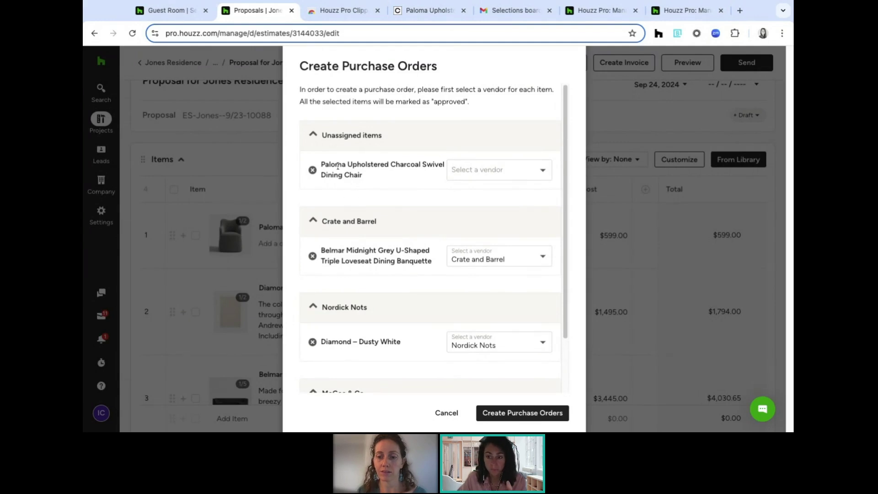
Exclude the Paloma Upholstered Charcoal Swivel Dining Chair and create purchase orders for the remaining three vendor-assigned items.
click(312, 170)
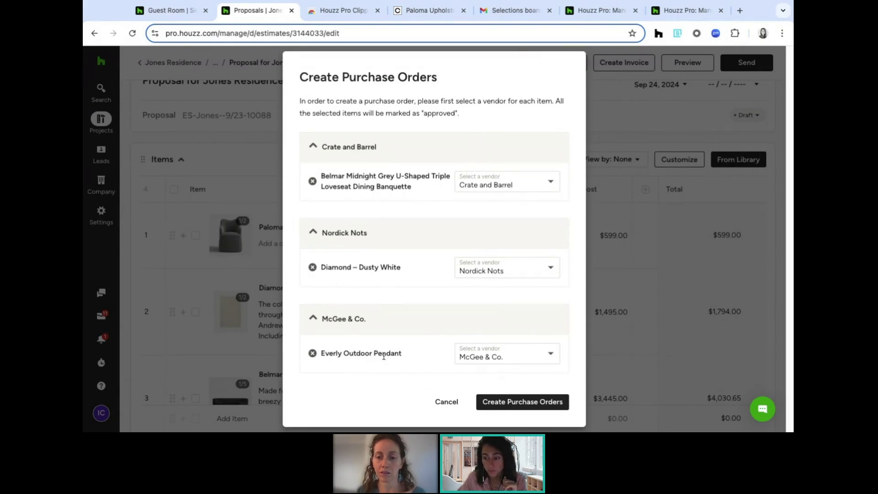
click(503, 406)
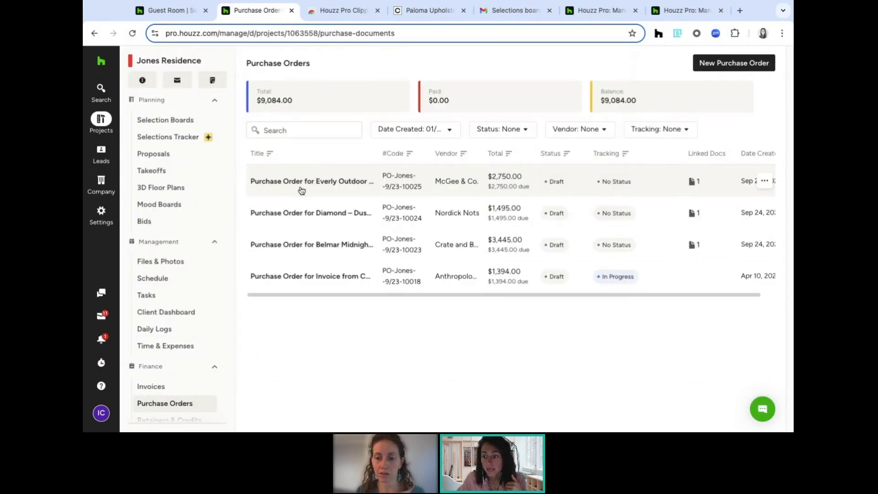
Open the Everly Outdoor Pendant purchase order and review its company, vendor and ship-to details and its line item.
click(302, 183)
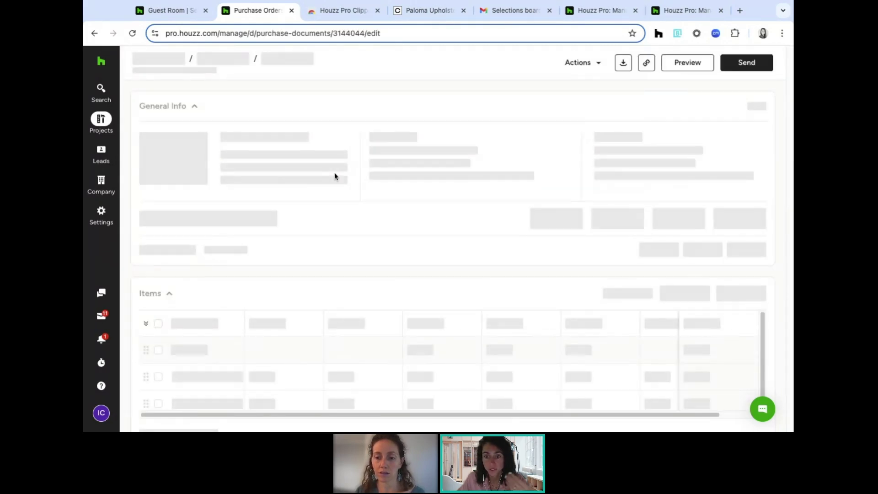
scroll(335, 177, down, 1)
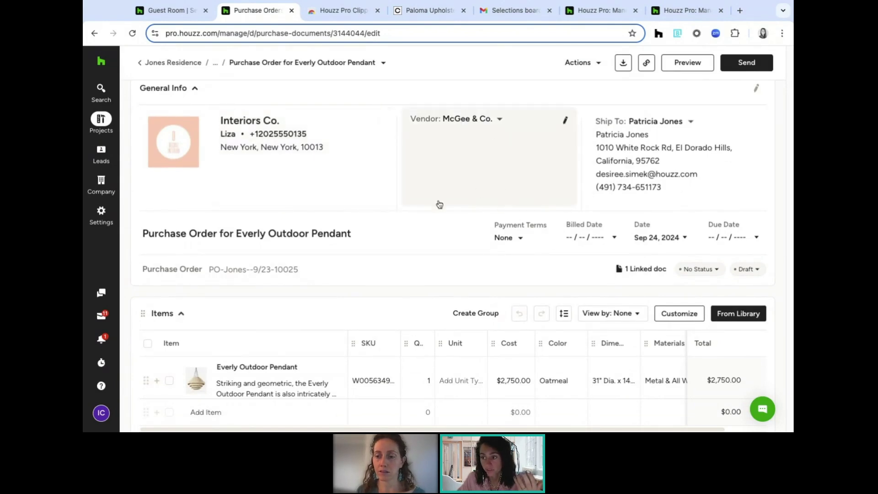
scroll(384, 239, down, 3)
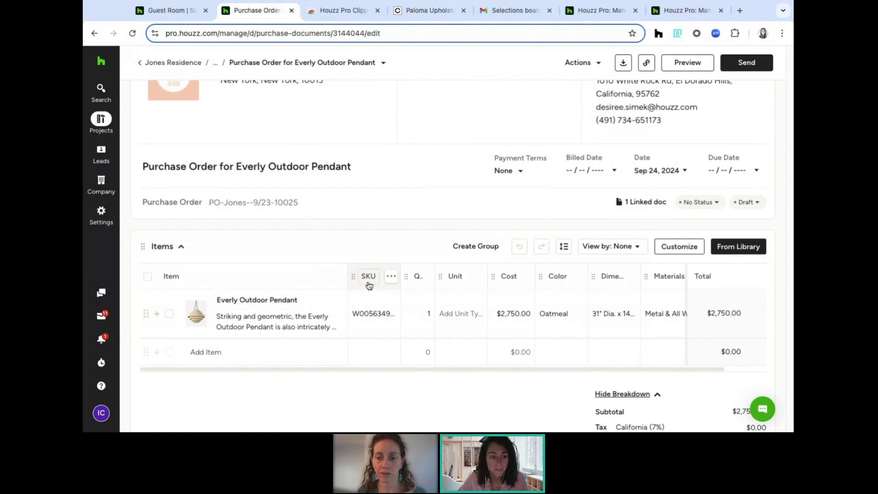
scroll(397, 263, up, 2)
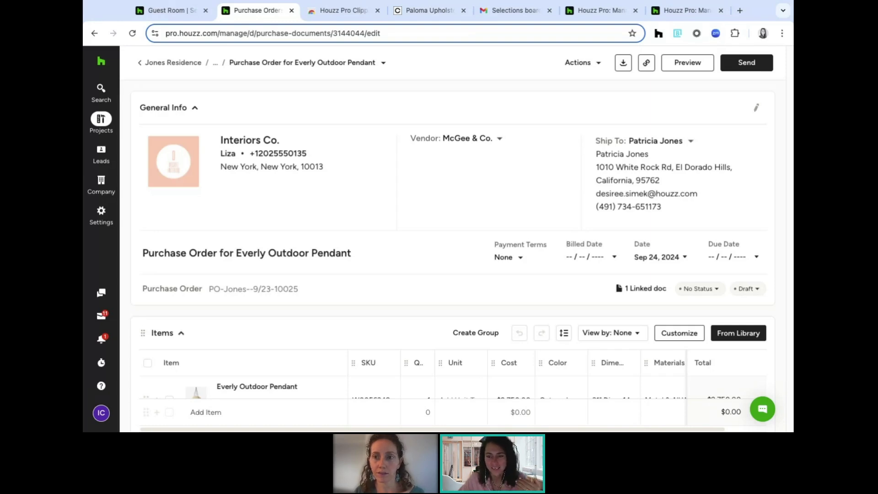
scroll(453, 239, down, 2)
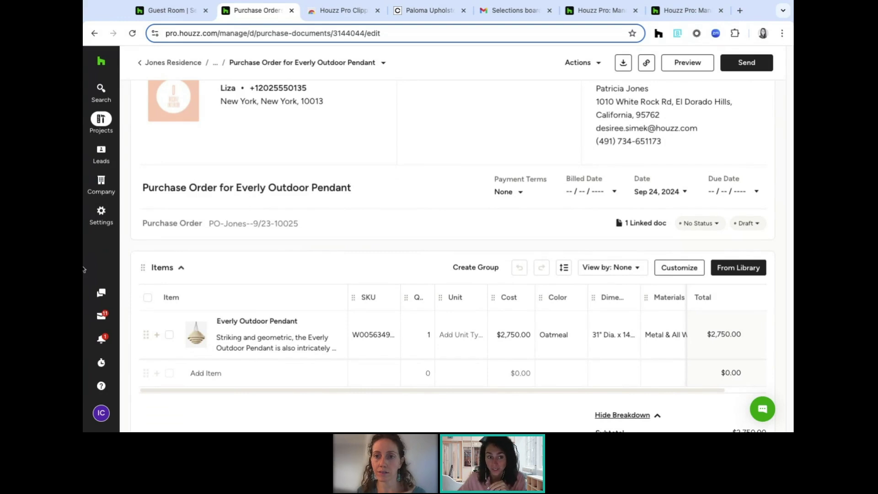
click(323, 160)
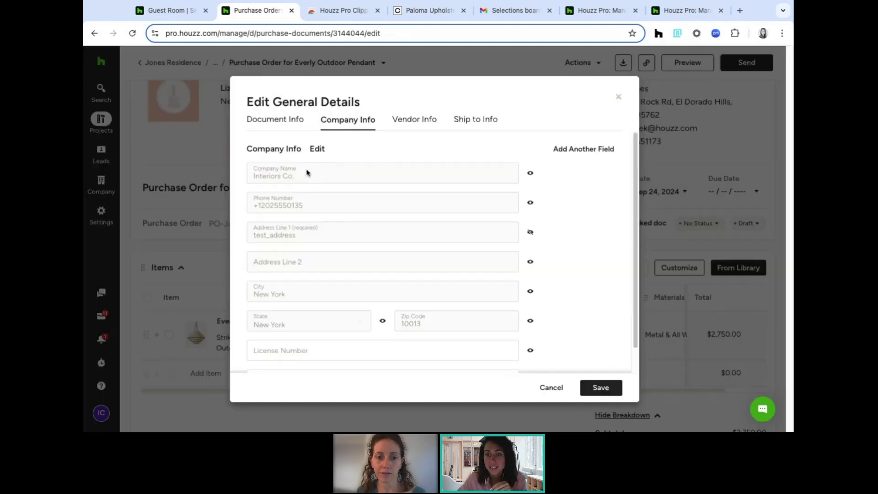
click(147, 143)
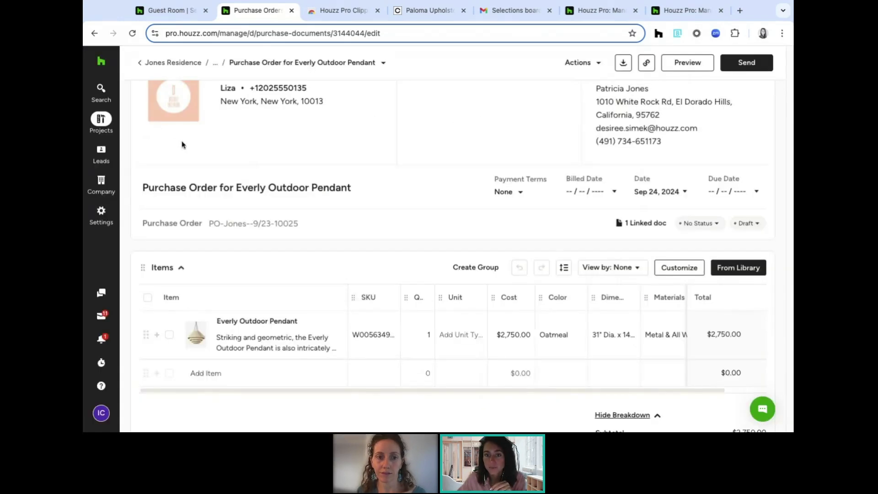
Return to the project and open its Selections Tracker to check the Breakfast Nook items' descriptions and document status.
click(174, 65)
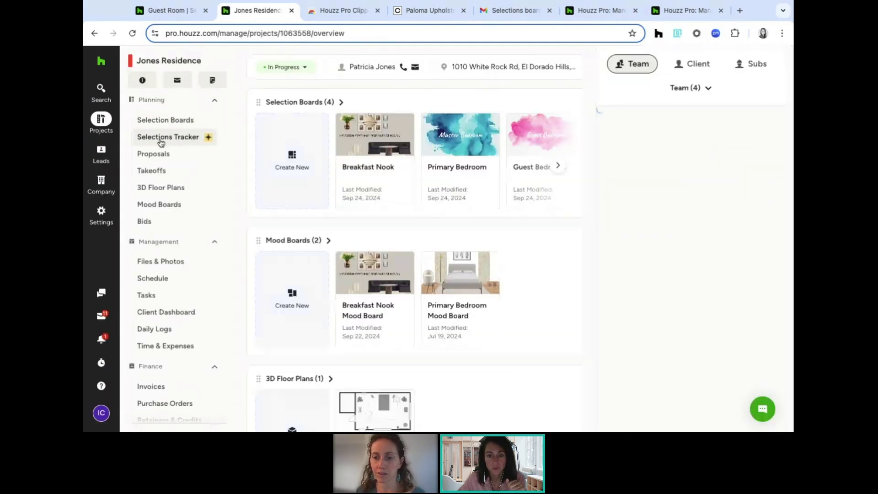
click(170, 139)
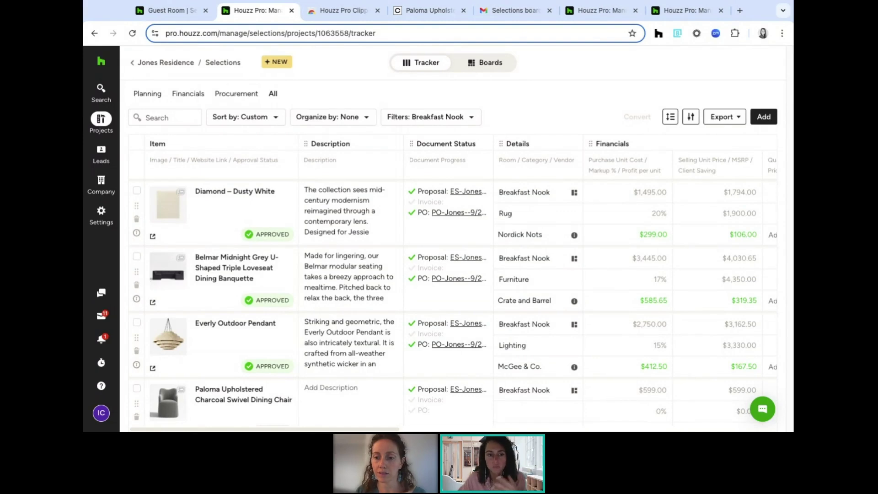
mouse_move(362, 218)
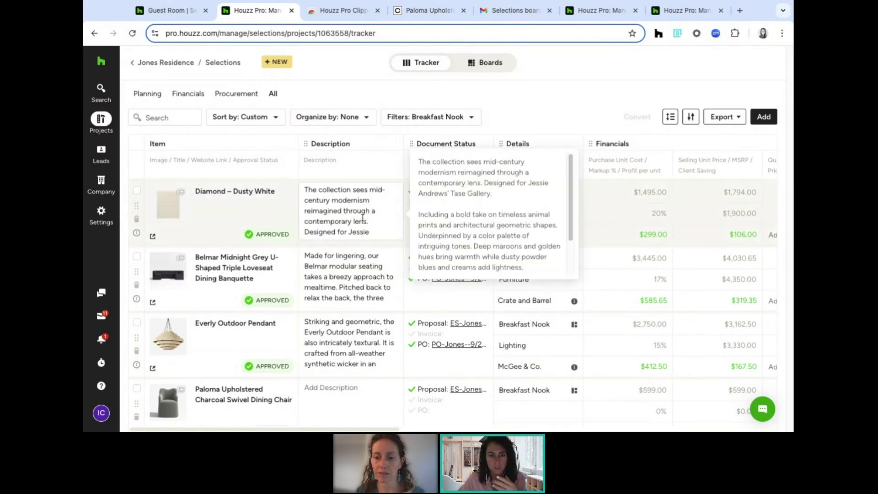
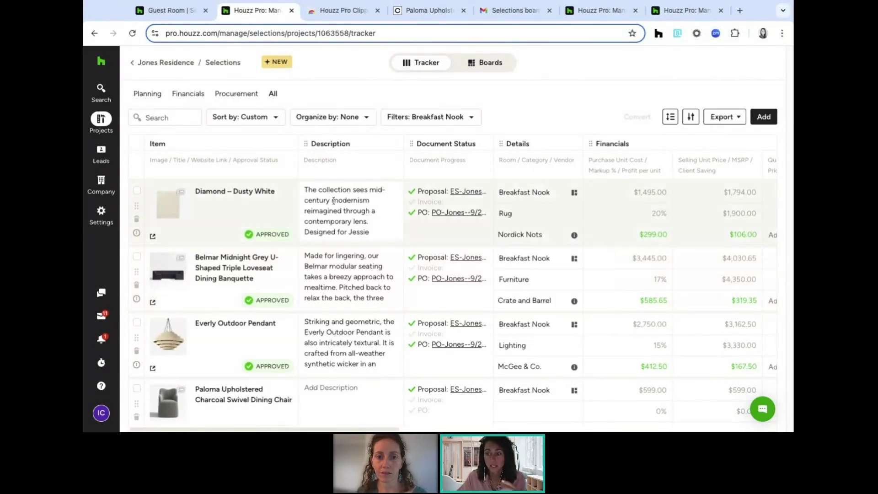
mouse_move(489, 236)
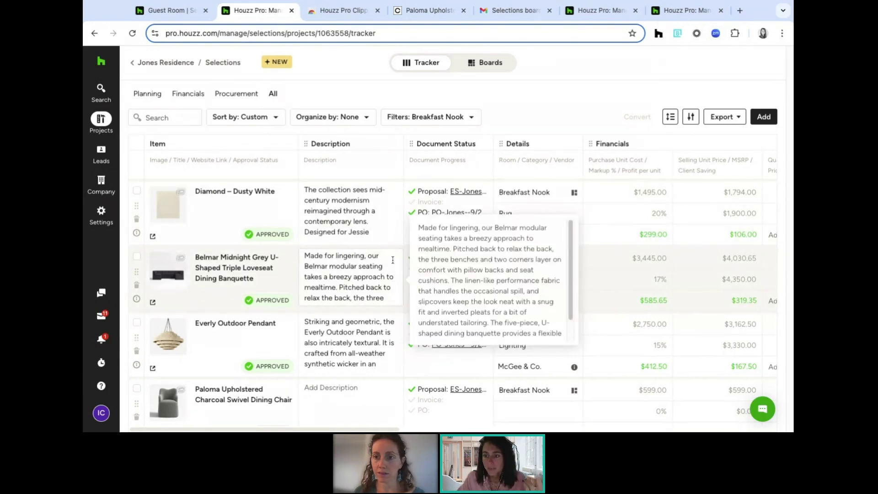
Examine the tracker's order tracking fields and the approval status of each Breakfast Nook item.
scroll(528, 245, right, 3)
scroll(551, 242, right, 15)
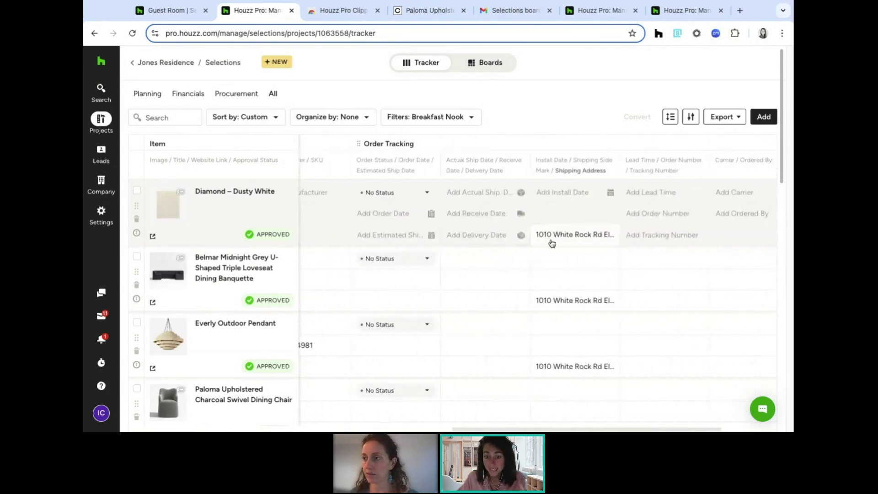
scroll(245, 233, down, 3)
scroll(244, 235, down, 10)
scroll(177, 172, up, 15)
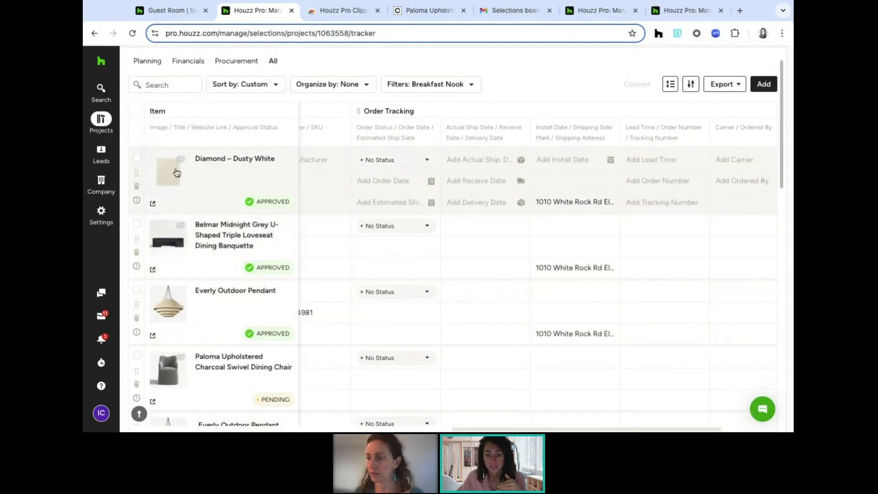
scroll(177, 241, down, 1)
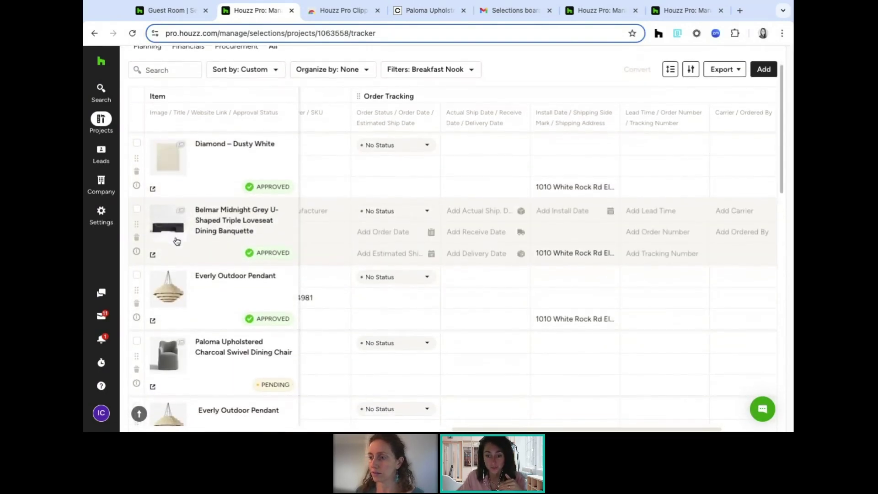
scroll(177, 241, down, 2)
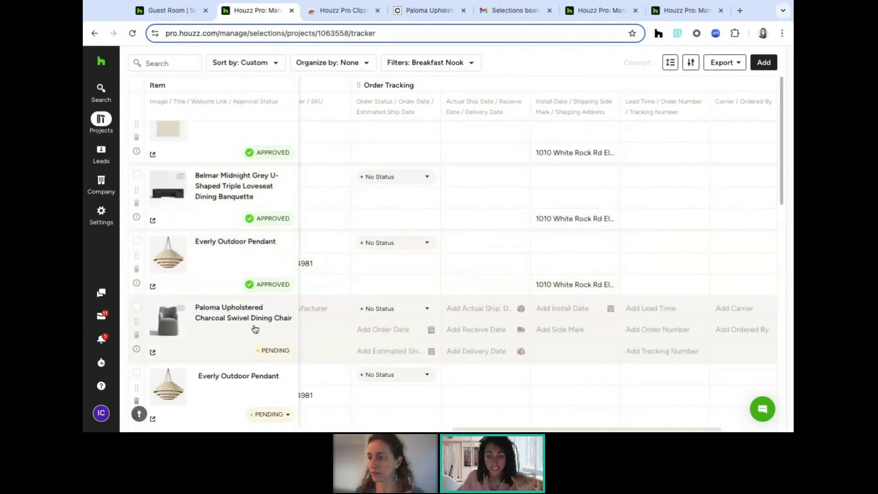
scroll(392, 260, up, 3)
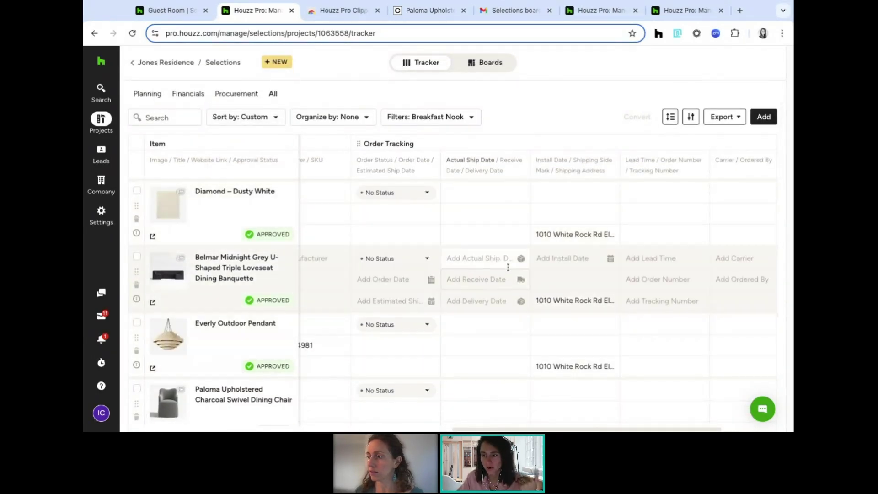
scroll(380, 221, right, 5)
scroll(587, 239, left, 15)
scroll(587, 239, left, 10)
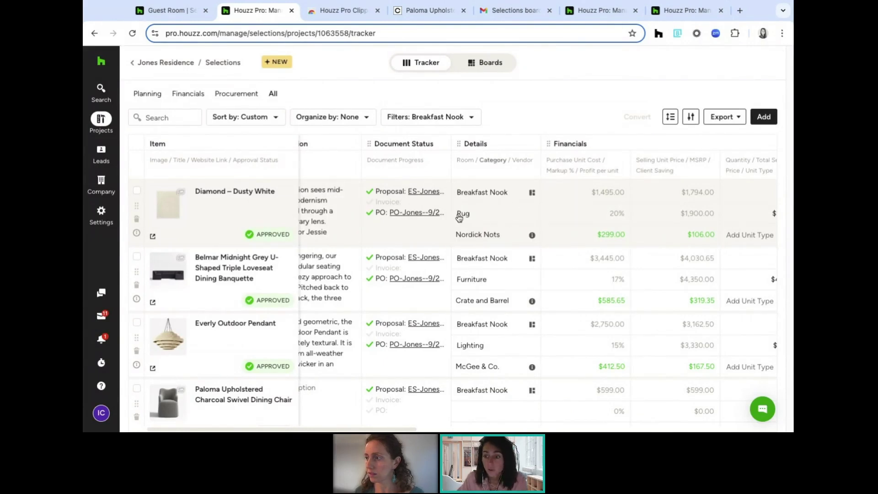
Examine the tracker's details, financials, shipping financials, specifications and order tracking columns for the Breakfast Nook items.
scroll(459, 218, right, 2)
scroll(459, 217, right, 3)
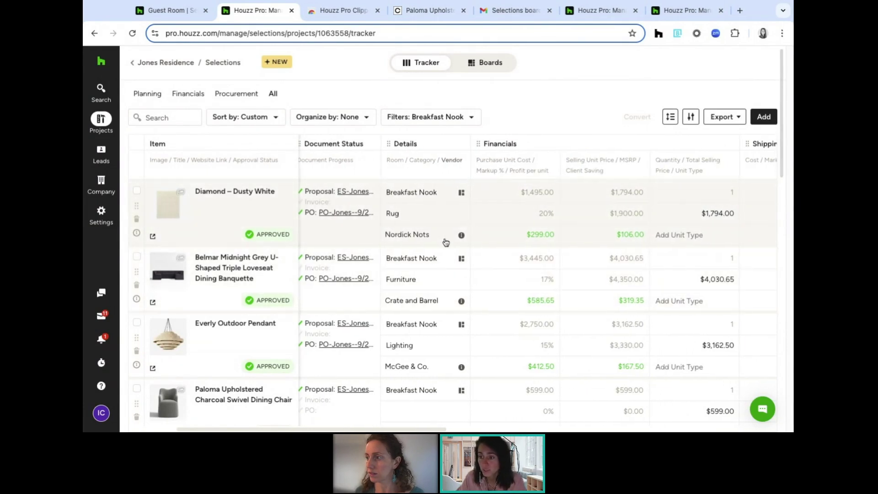
scroll(449, 238, right, 5)
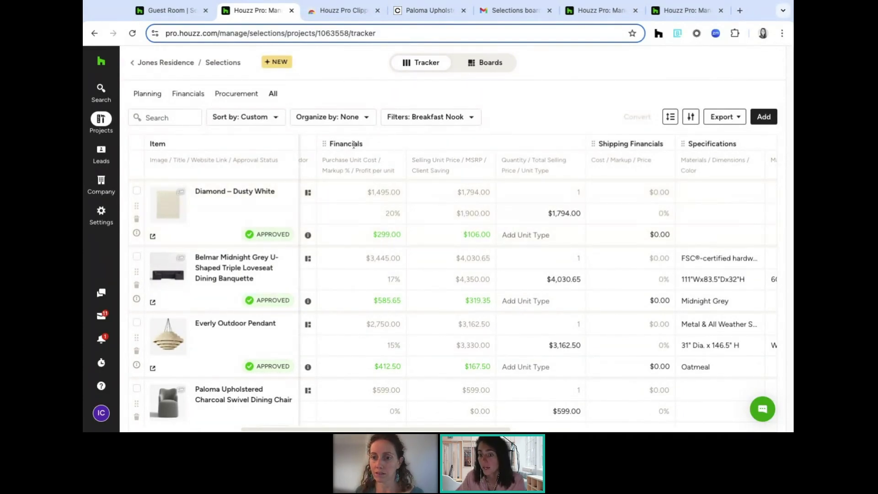
scroll(419, 219, right, 5)
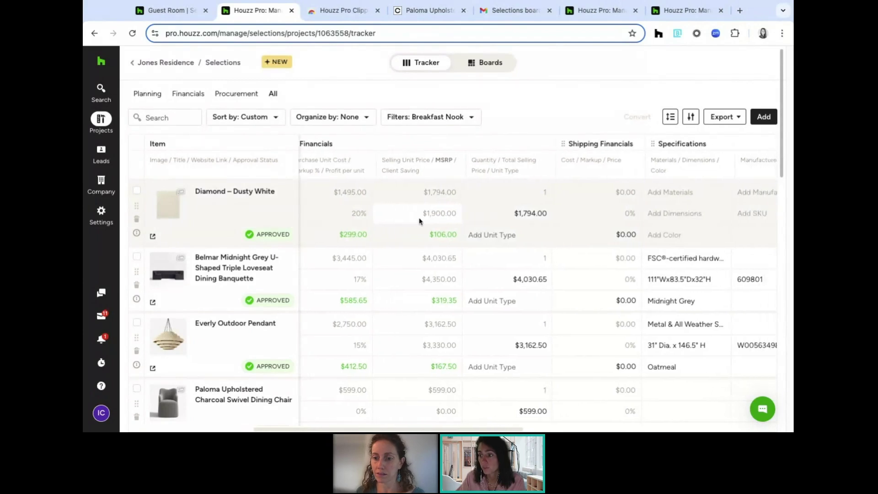
scroll(419, 221, right, 3)
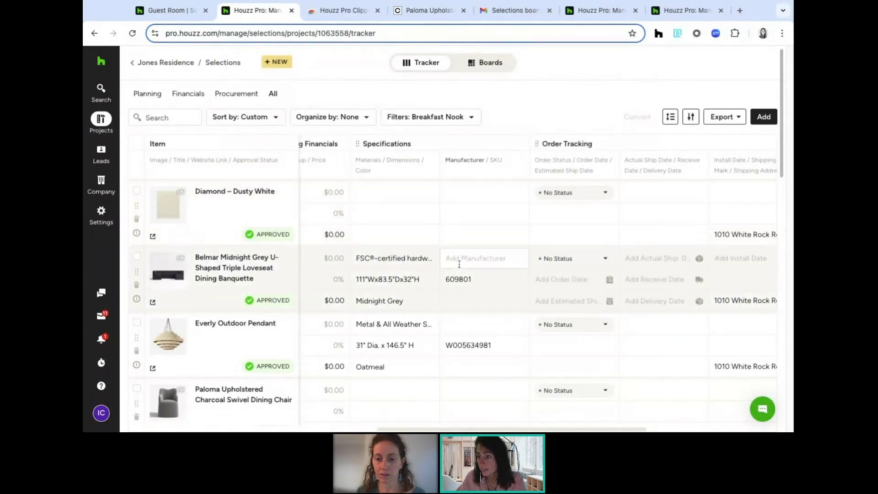
scroll(459, 264, right, 4)
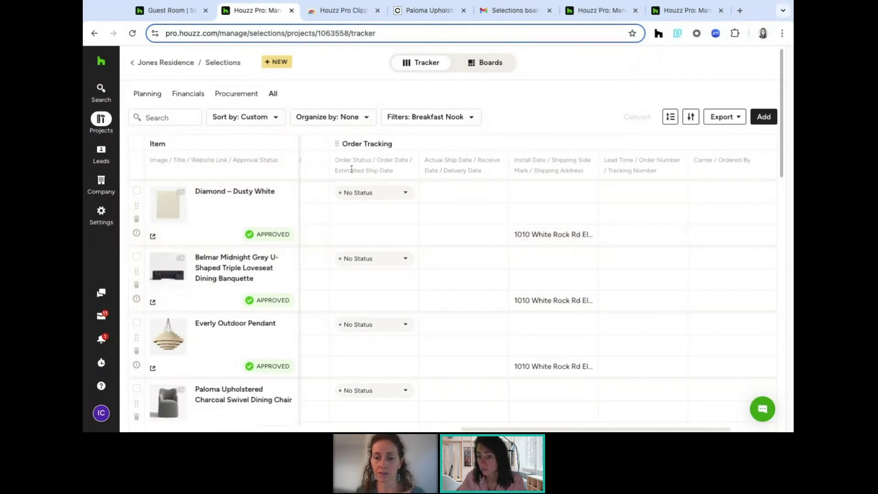
scroll(450, 213, left, 1)
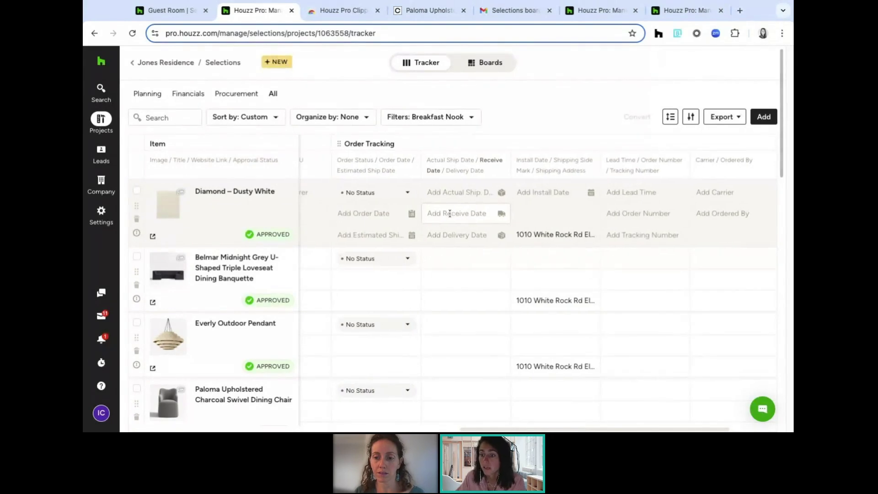
scroll(450, 213, left, 5)
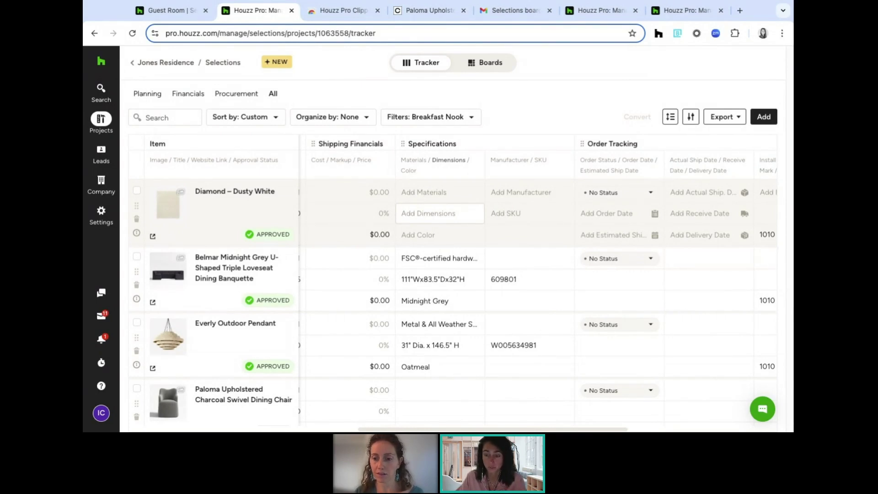
Open the customization of the tracker's All view and toggle the visibility of Purchase Unit Cost, Markup % and Profit per unit.
click(691, 117)
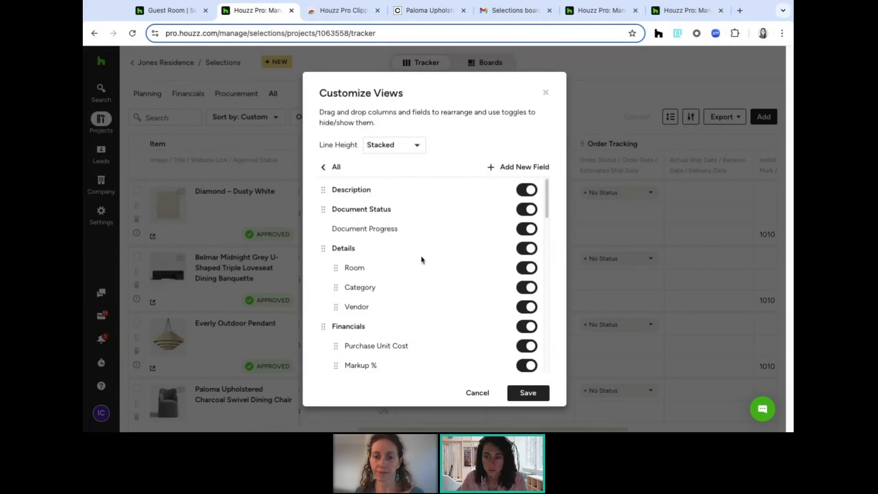
scroll(523, 215, down, 2)
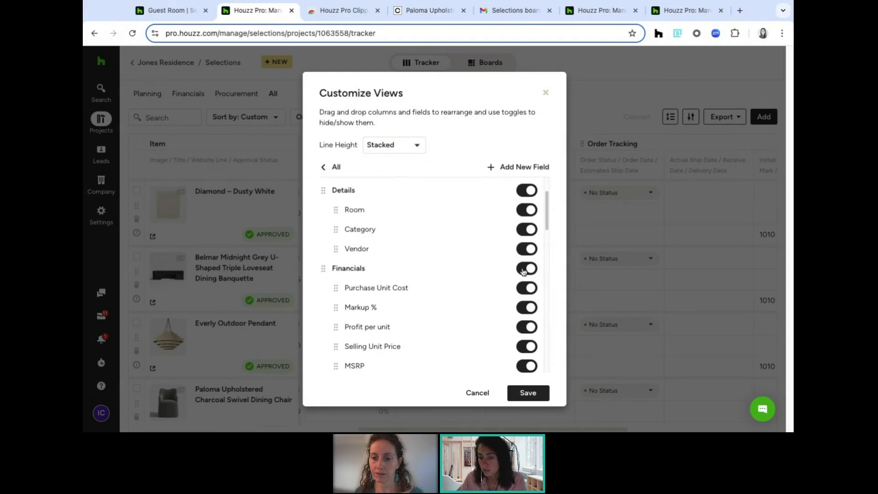
scroll(522, 223, down, 1)
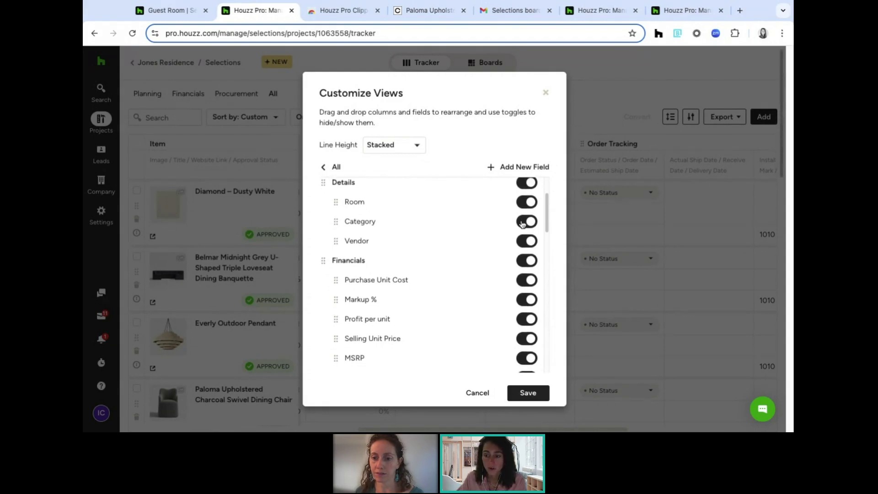
scroll(523, 254, down, 1)
scroll(523, 253, down, 1)
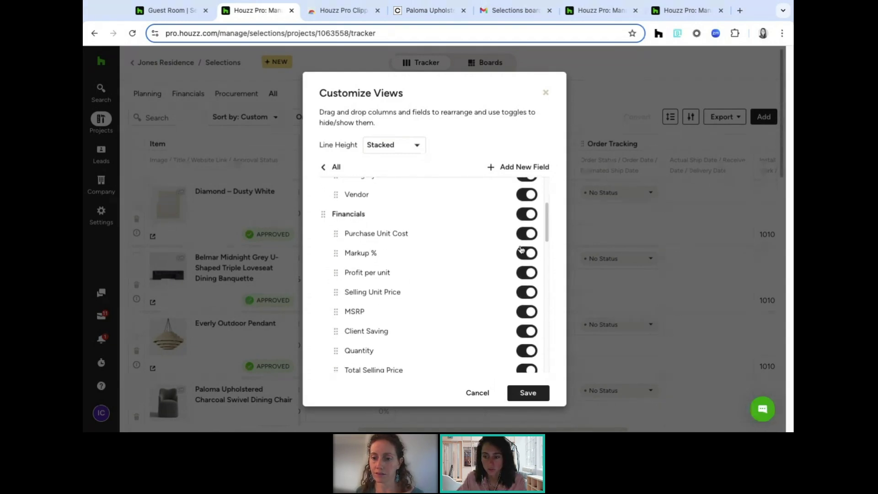
click(522, 235)
click(522, 254)
click(523, 274)
Look through the All view's fields and check which field types a new custom field can have, without creating one.
scroll(521, 286, down, 3)
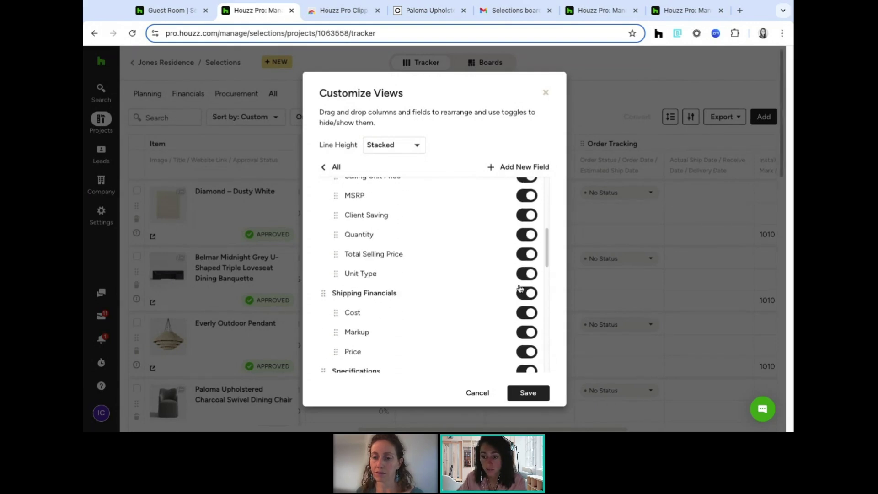
scroll(520, 288, down, 7)
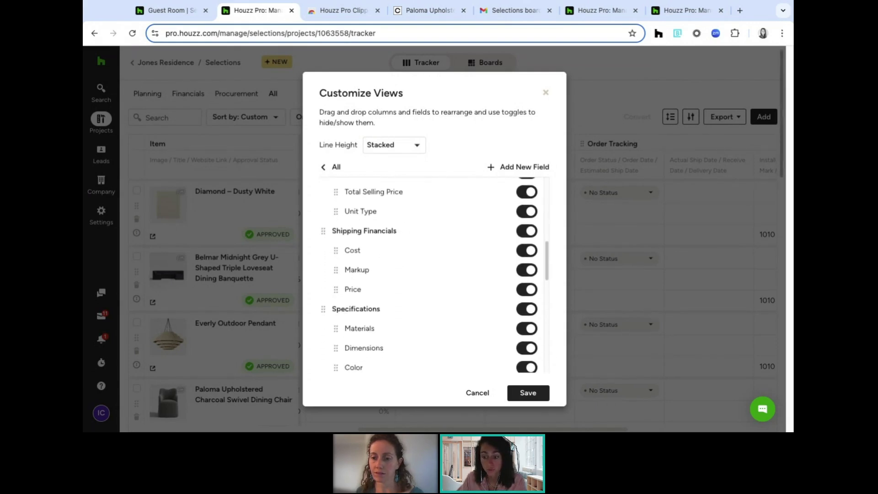
scroll(520, 288, up, 1)
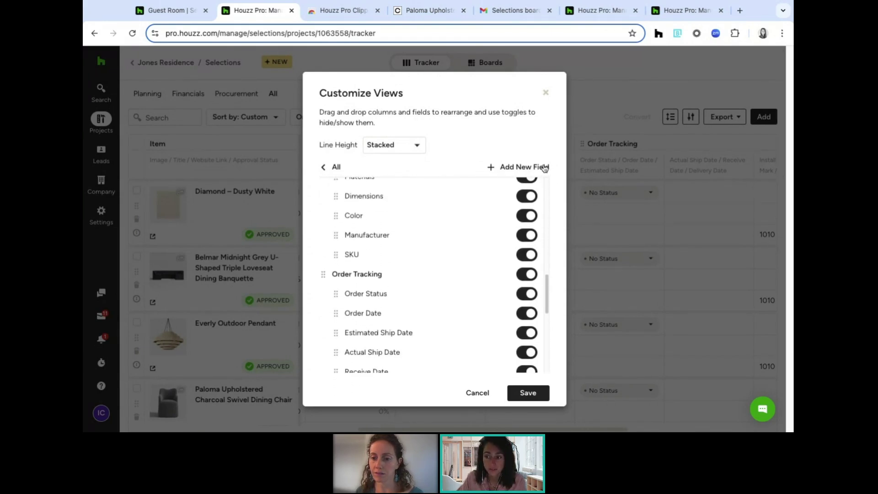
click(516, 168)
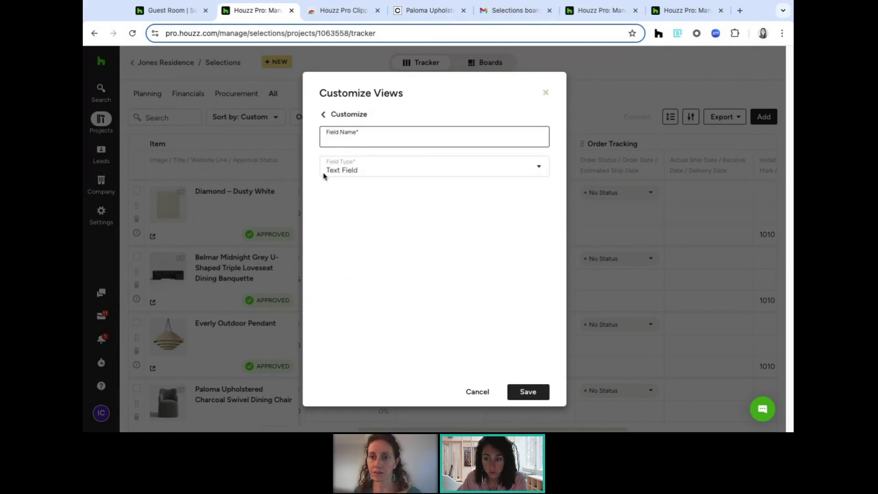
click(347, 172)
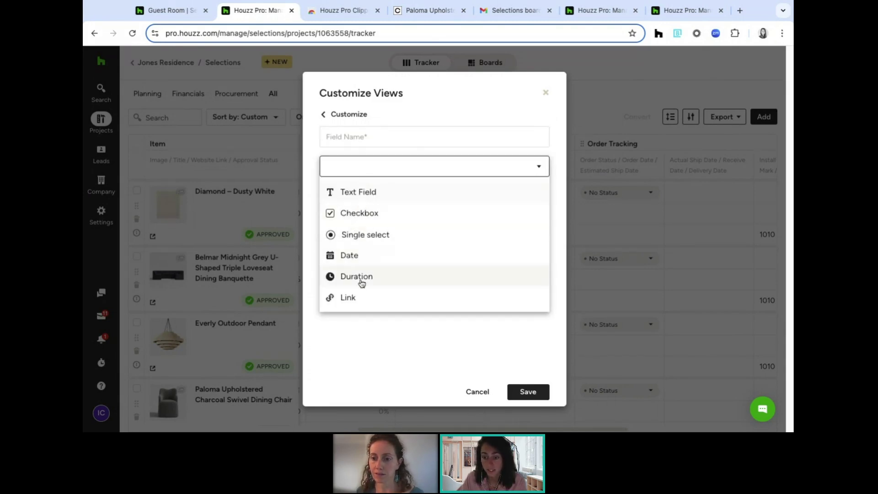
click(360, 344)
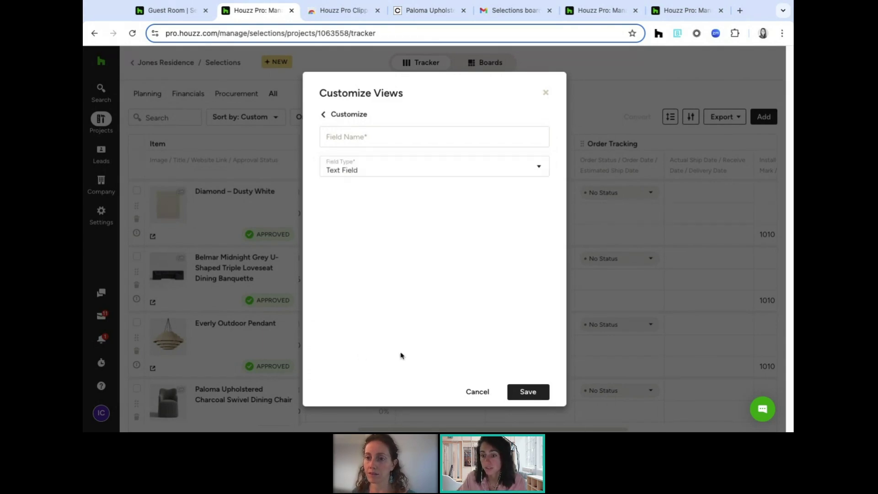
click(324, 115)
Try to rearrange the Damage Report field under Additional Info and save the All view's customization.
scroll(459, 257, down, 15)
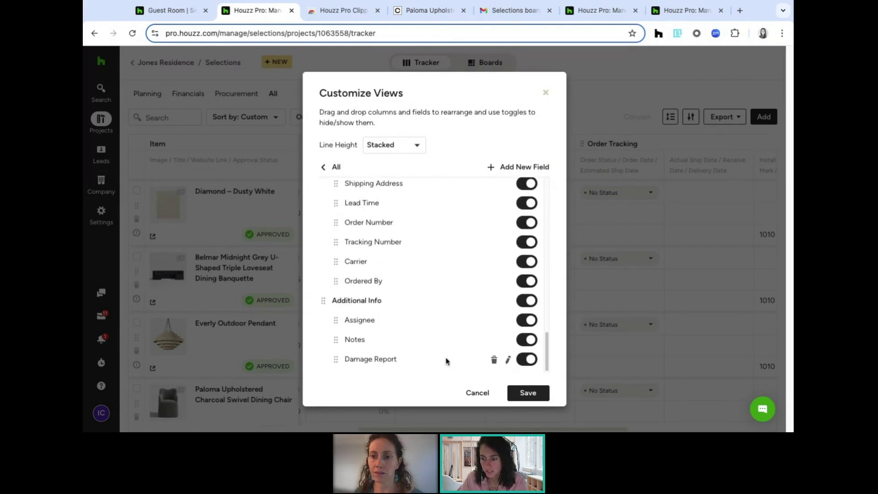
mouse_move(337, 362)
mouse_down()
mouse_move(330, 247)
mouse_move(343, 200)
mouse_move(330, 214)
mouse_move(337, 194)
mouse_move(340, 354)
mouse_up()
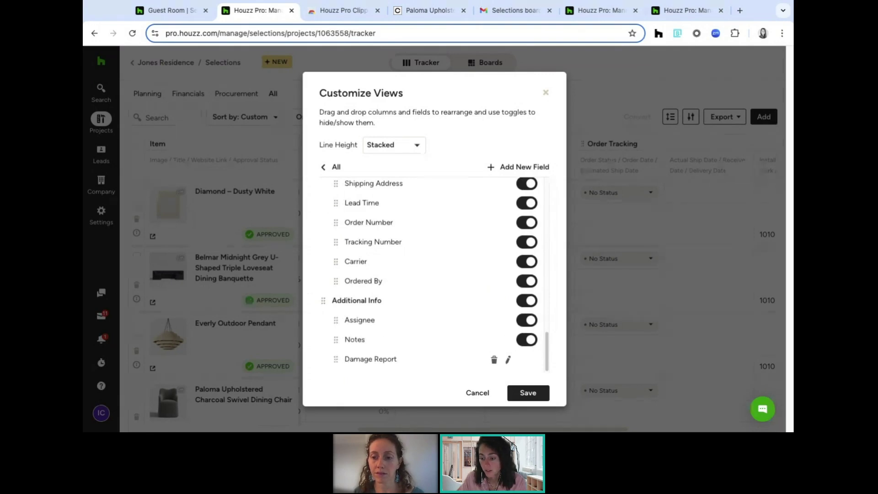
click(526, 395)
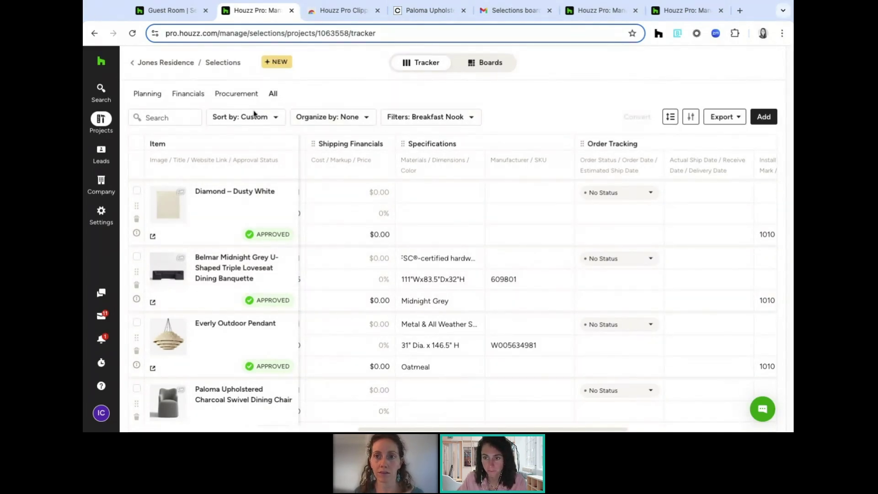
Try the Approved status filter, review the tracker's other filter options, and clear all filters, including the Breakfast Nook room.
click(408, 118)
mouse_move(415, 141)
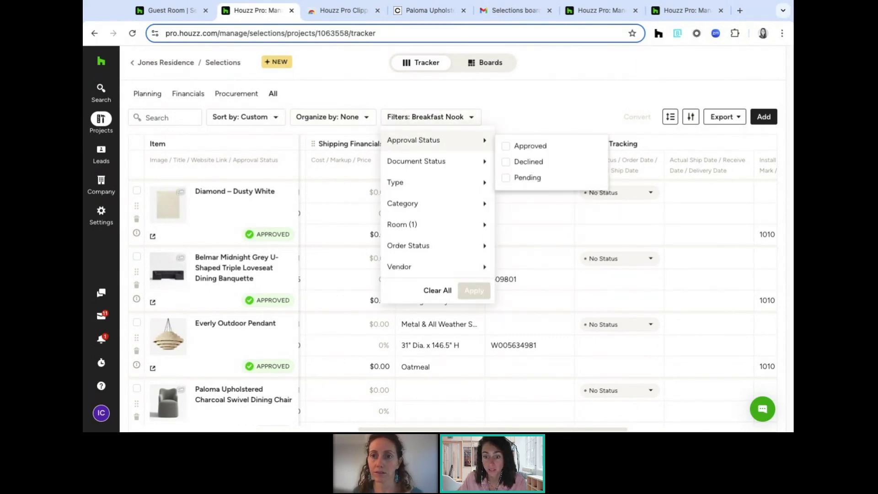
click(505, 147)
mouse_move(439, 164)
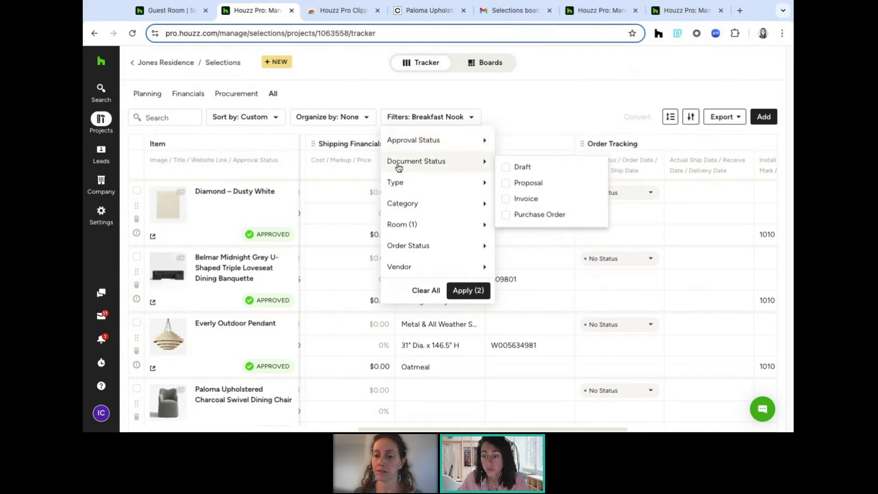
mouse_move(439, 183)
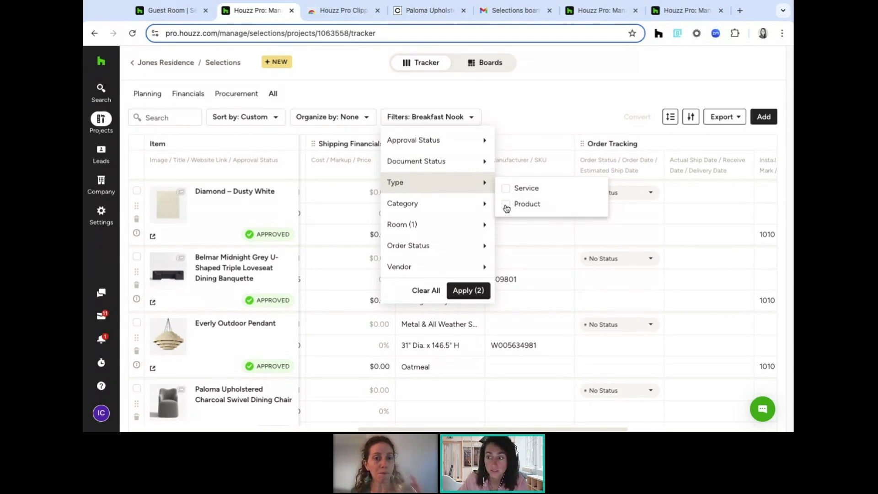
mouse_move(423, 205)
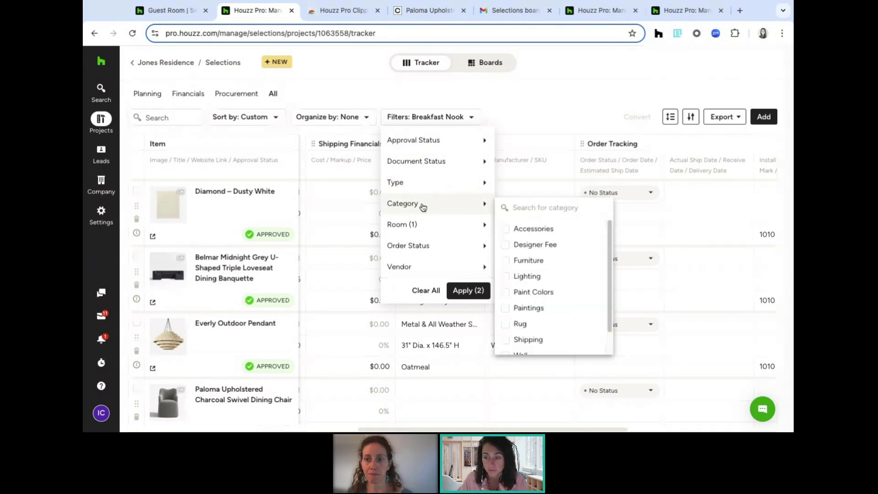
mouse_move(446, 225)
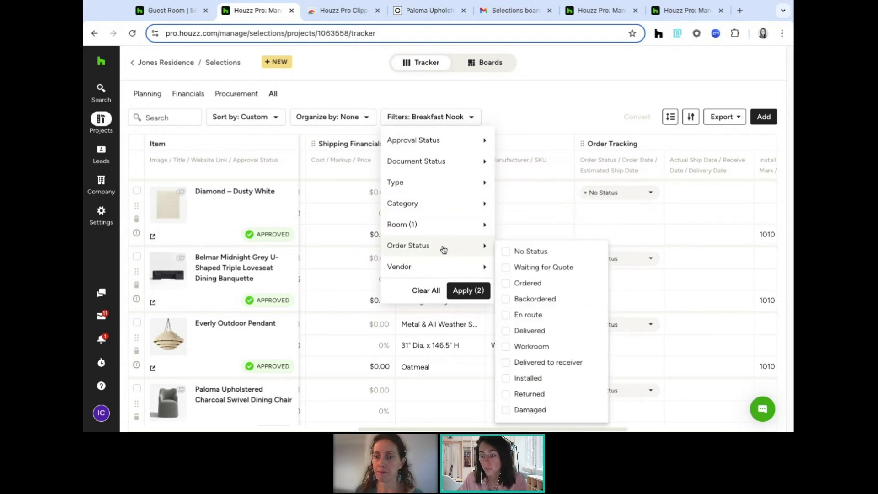
mouse_move(439, 268)
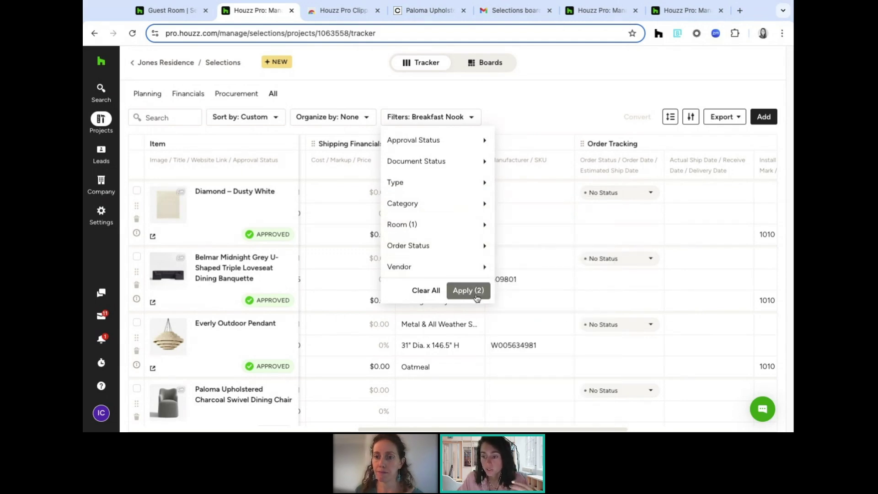
click(428, 291)
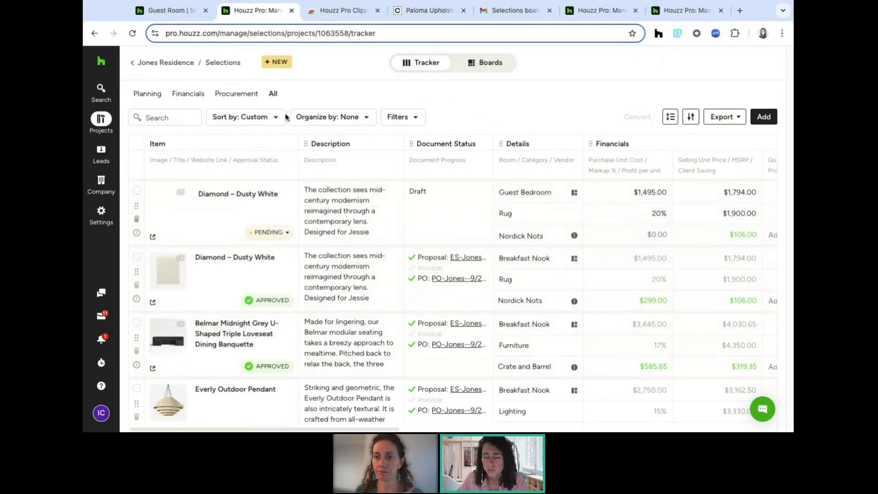
Sort the tracker's items by Title A-Z and look through the sorted list and its columns.
click(235, 121)
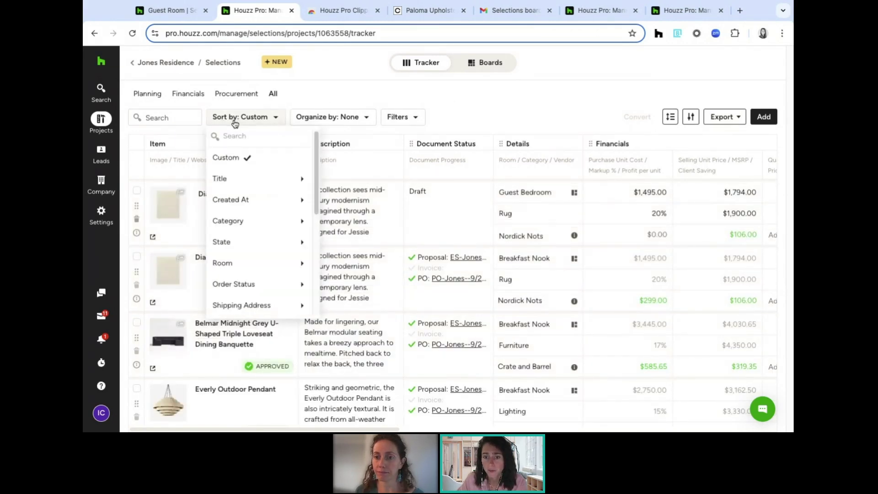
mouse_move(232, 179)
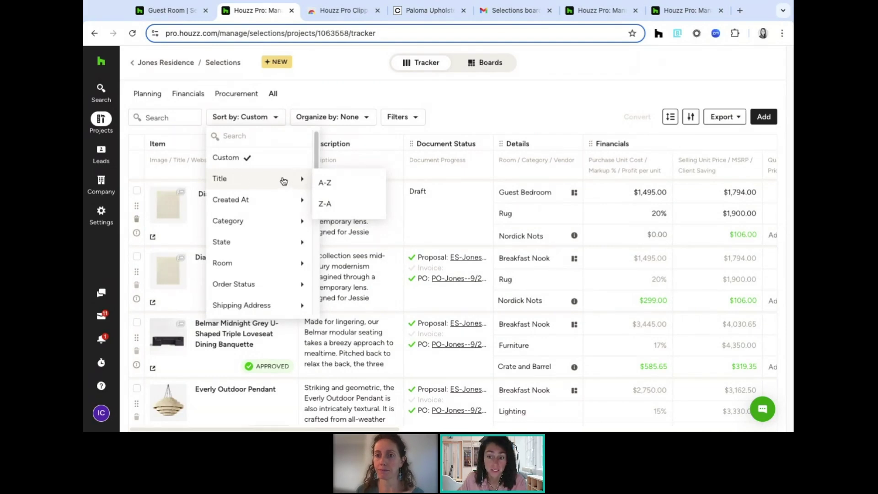
click(336, 190)
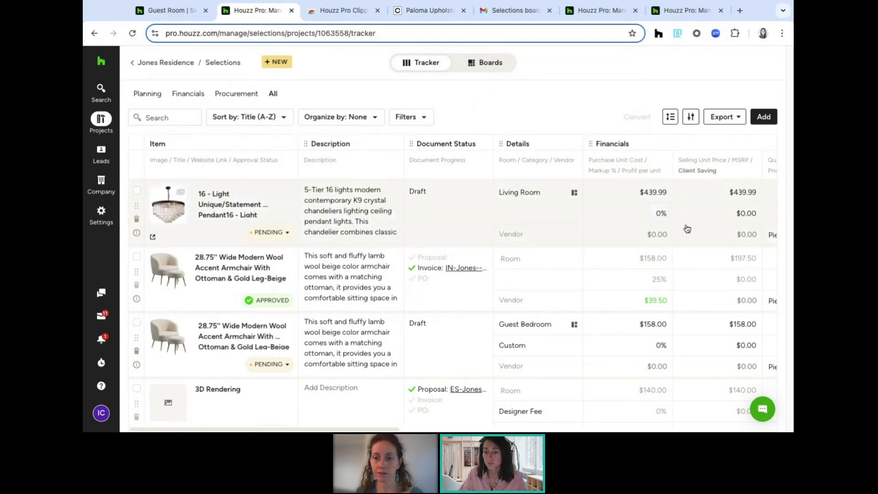
mouse_move(334, 253)
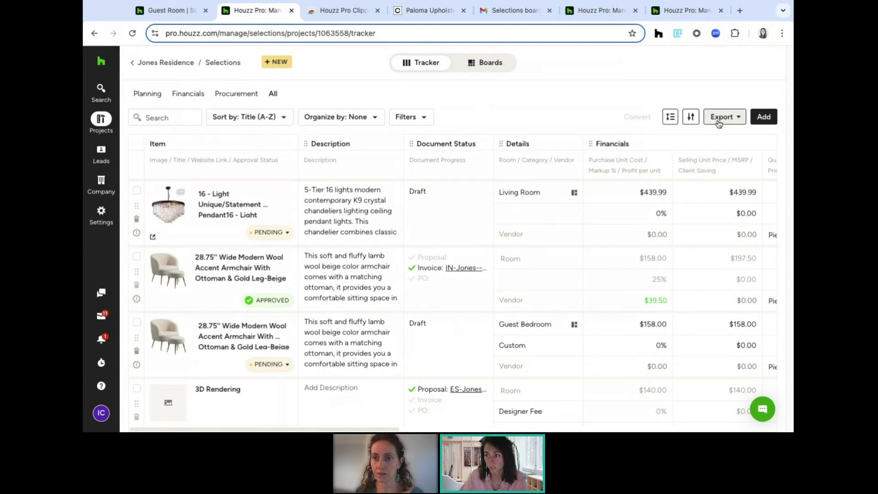
mouse_move(484, 258)
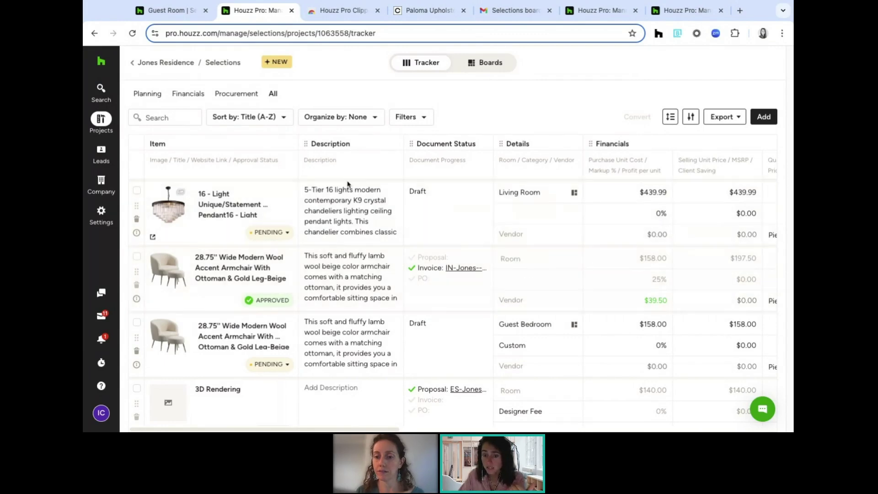
scroll(478, 227, down, 2)
scroll(284, 267, down, 3)
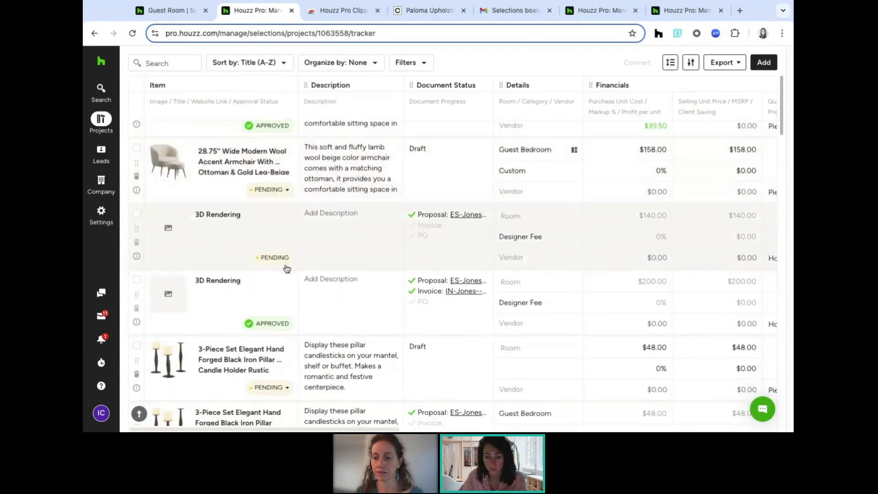
scroll(286, 267, up, 5)
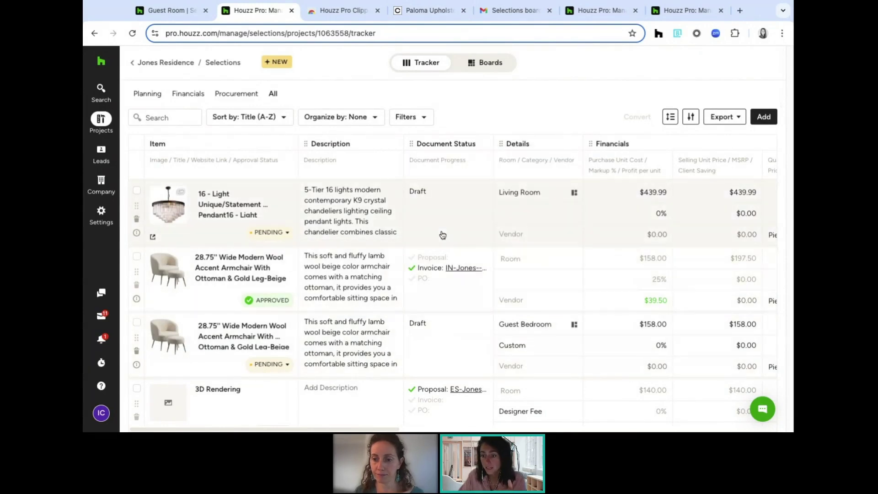
scroll(503, 228, right, 3)
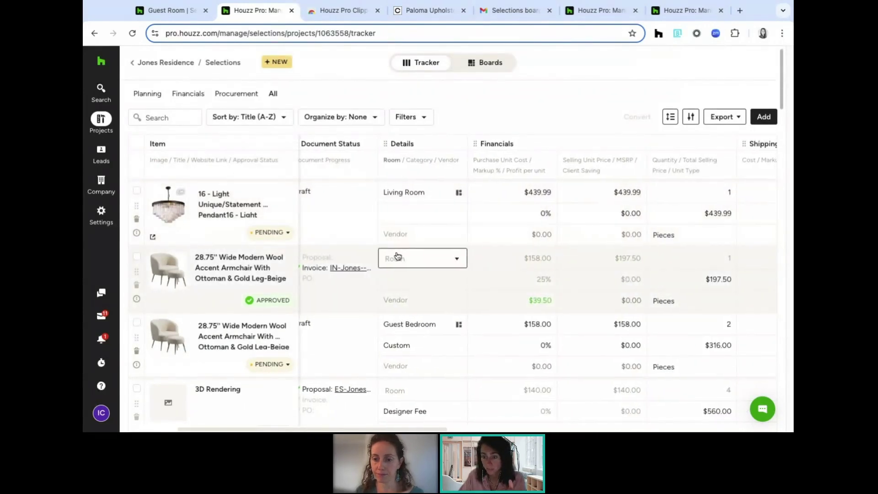
scroll(463, 223, left, 2)
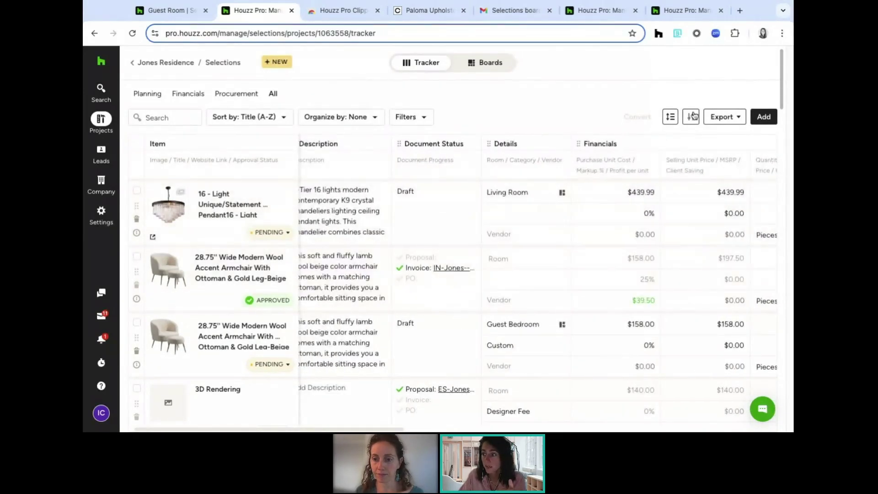
Start an Excel export of the tracker with the Custom option and review the selectable Item columns and other sections.
click(715, 120)
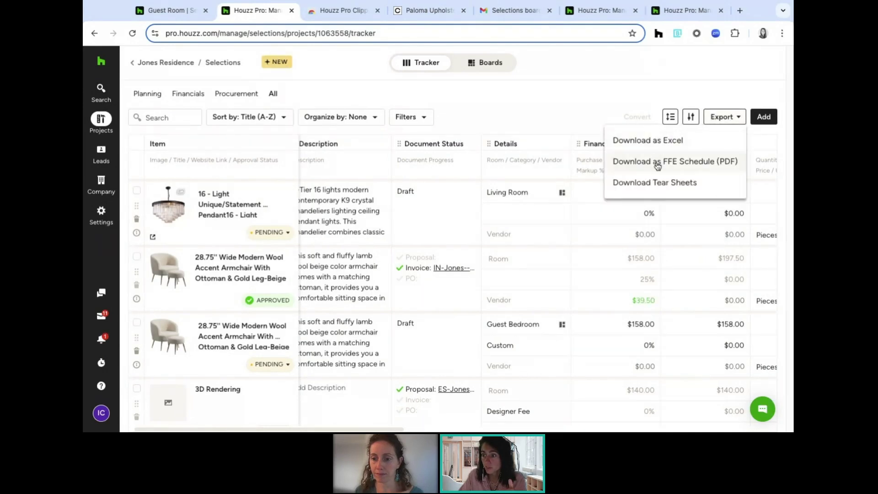
click(668, 142)
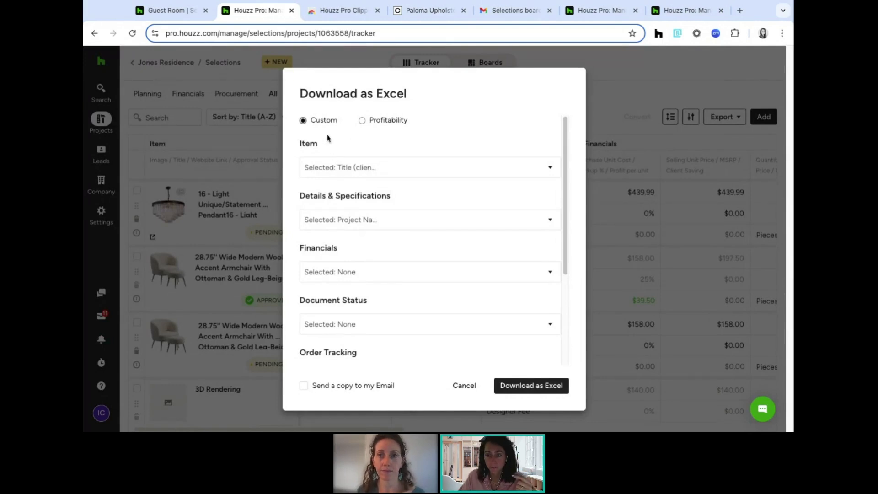
click(378, 176)
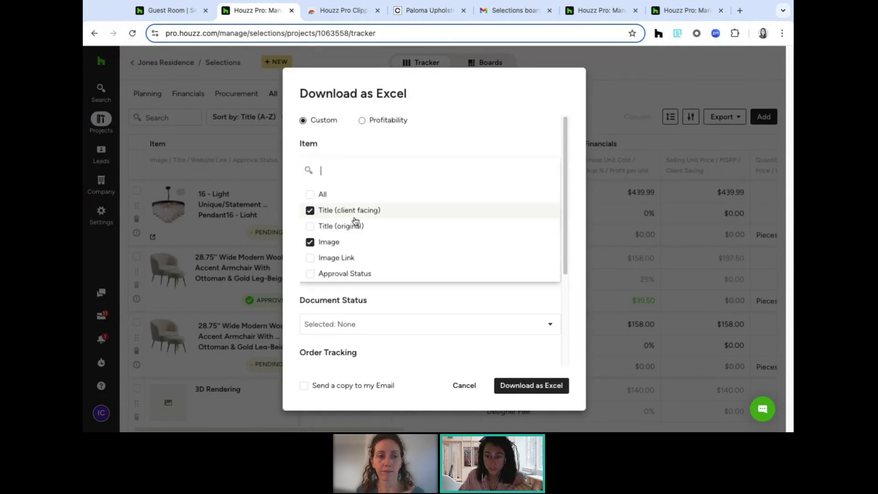
scroll(356, 221, down, 1)
click(290, 180)
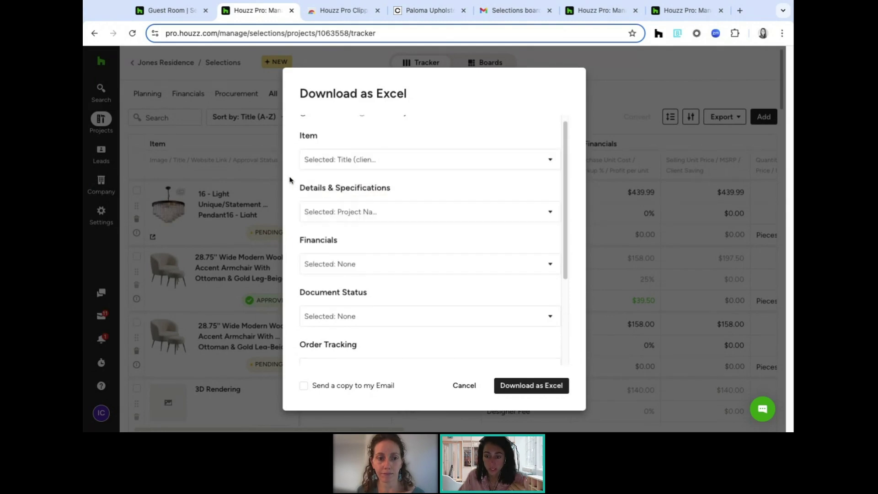
scroll(383, 280, down, 1)
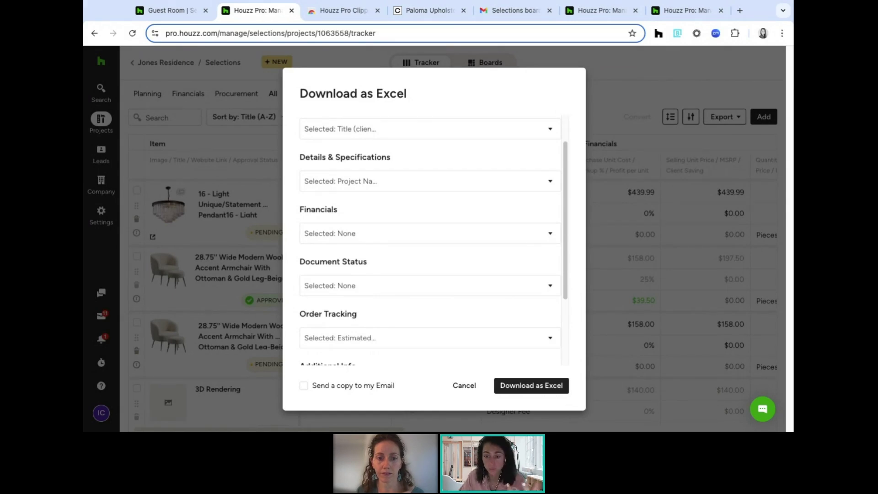
Limit the Excel export's Financials columns to Total Selling Price, leaving all other financial fields out.
click(349, 233)
scroll(352, 278, down, 1)
scroll(348, 279, up, 1)
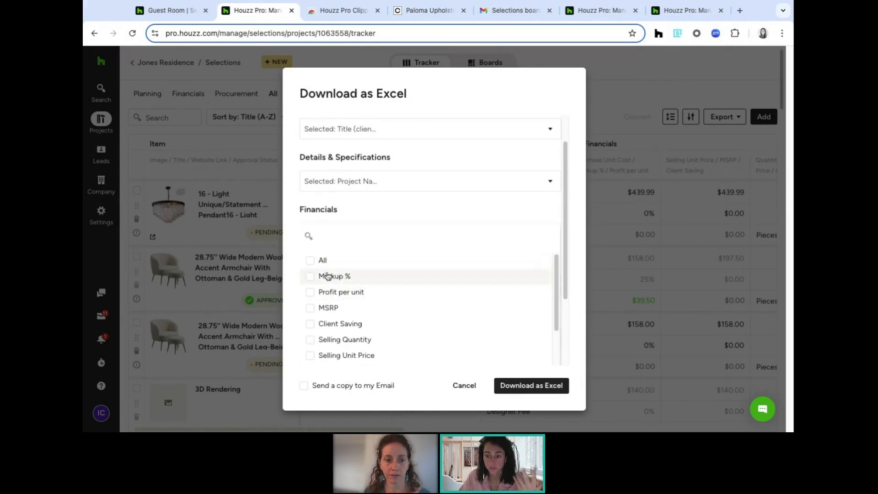
click(312, 265)
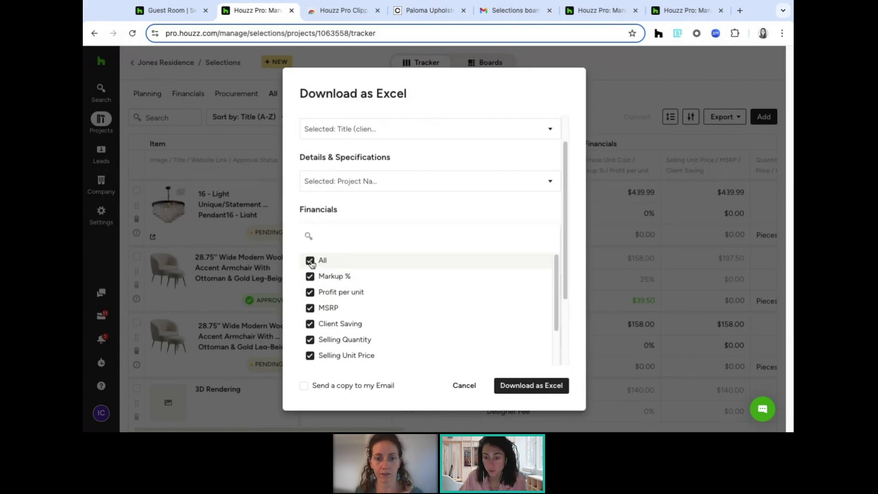
click(312, 264)
scroll(342, 300, down, 2)
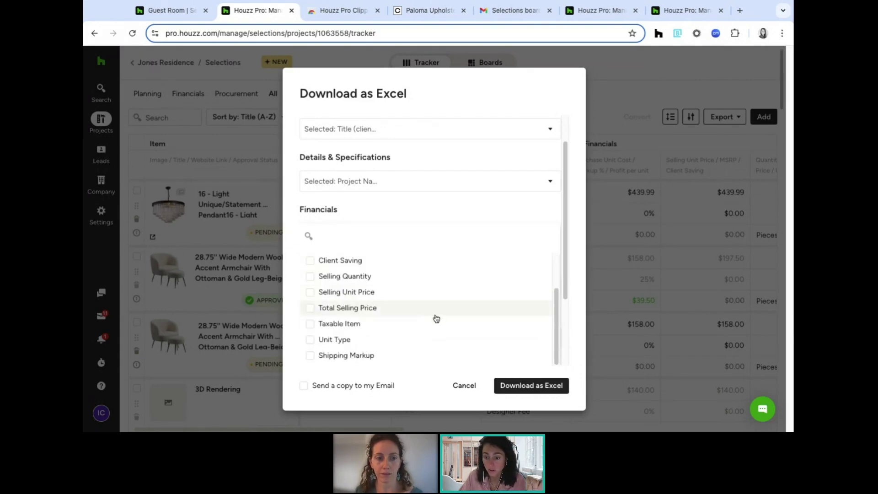
click(310, 309)
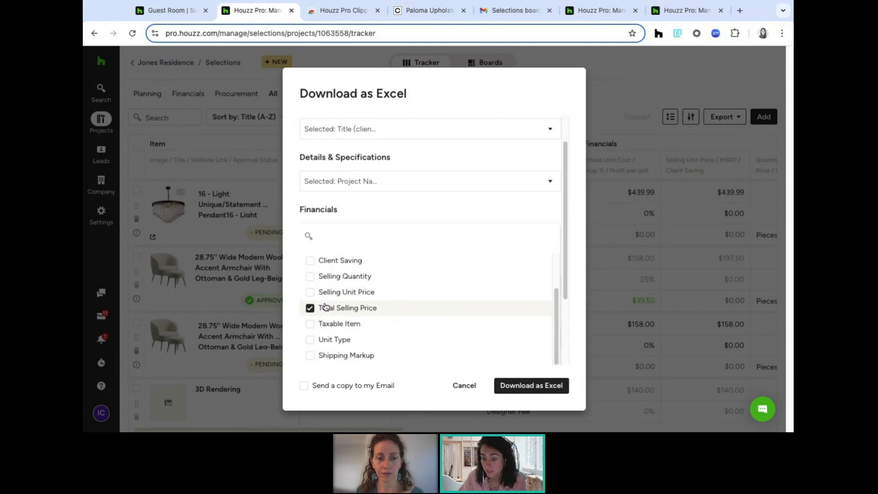
Review the remaining Financials columns offered for the Excel export and close the export dialog.
scroll(324, 306, down, 2)
scroll(323, 305, down, 1)
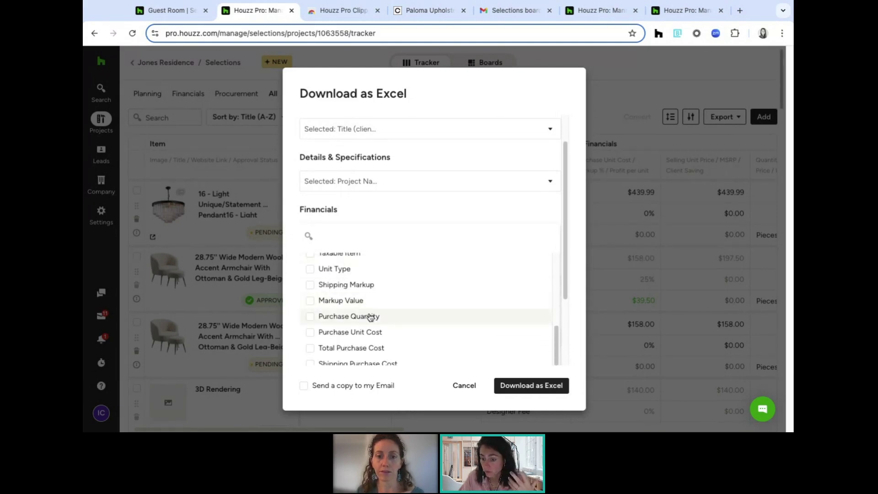
scroll(343, 327, down, 1)
scroll(361, 359, down, 1)
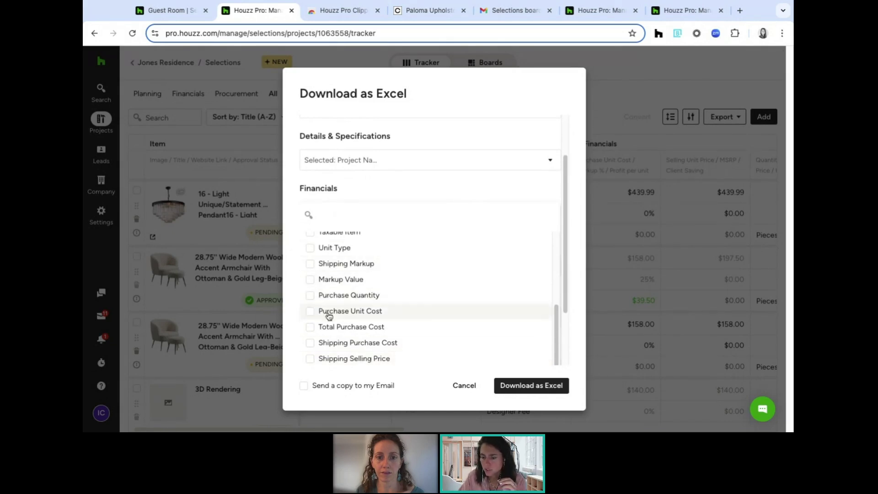
click(297, 259)
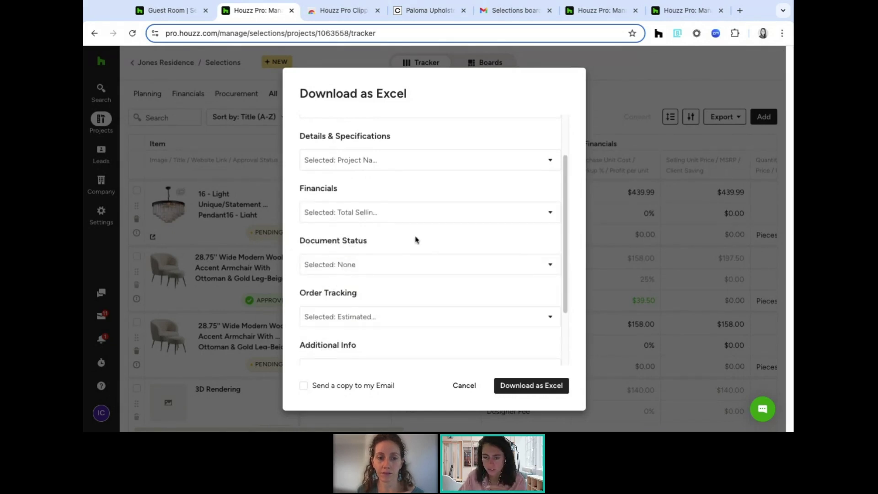
click(522, 386)
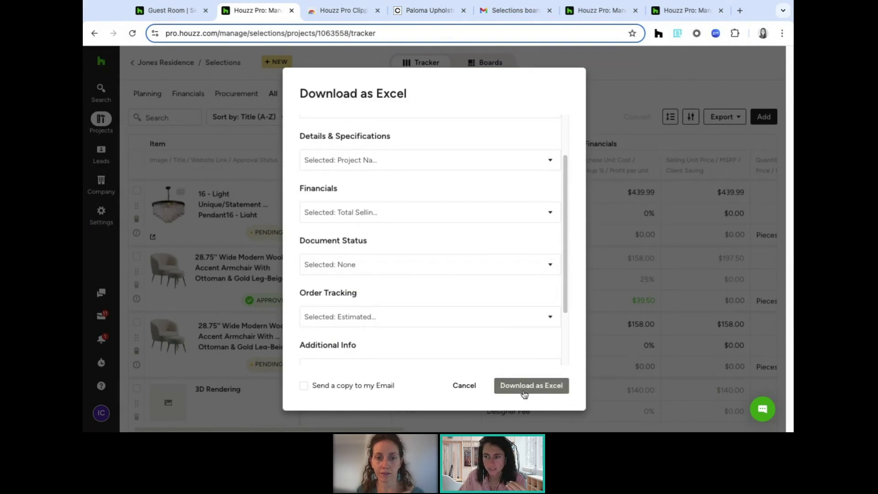
click(637, 232)
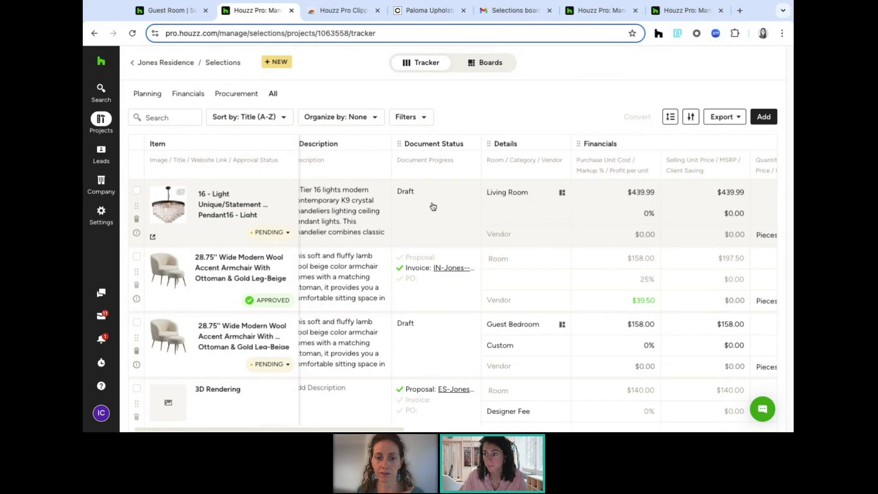
Review the All view's column and field toggles, including the Specifications group, and leave the view customization without saving.
scroll(433, 207, left, 2)
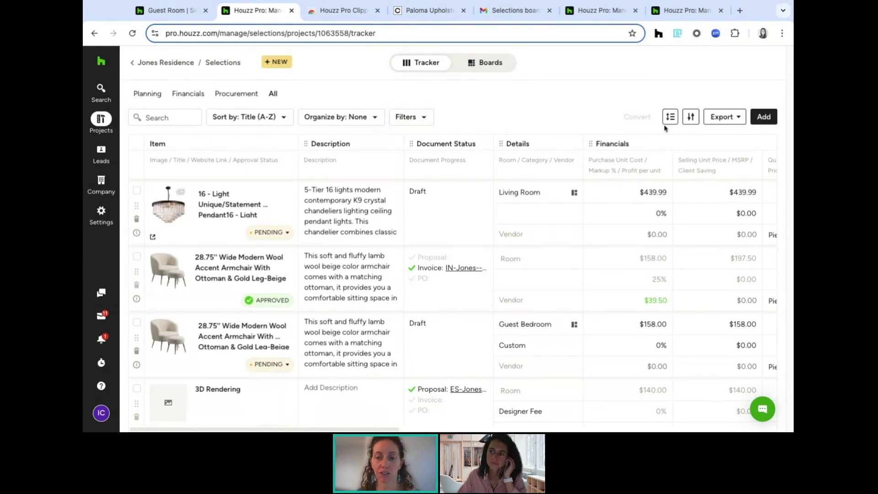
click(691, 117)
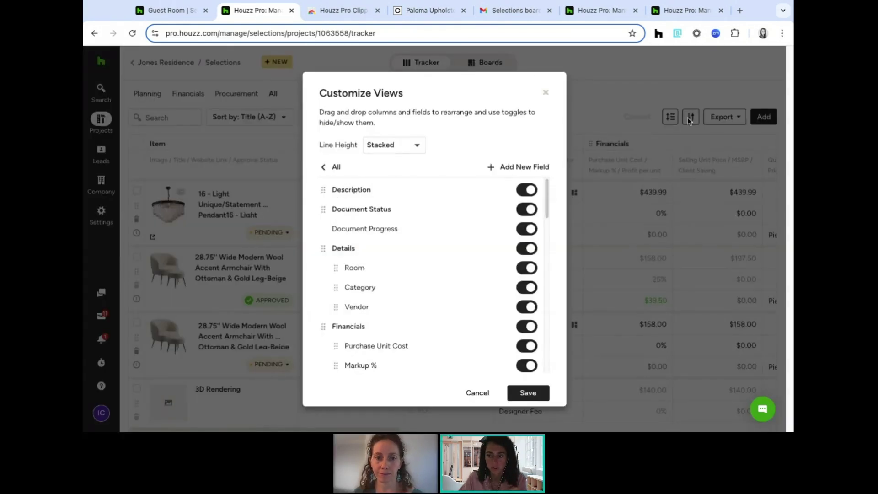
scroll(535, 280, down, 3)
scroll(535, 280, down, 5)
click(527, 257)
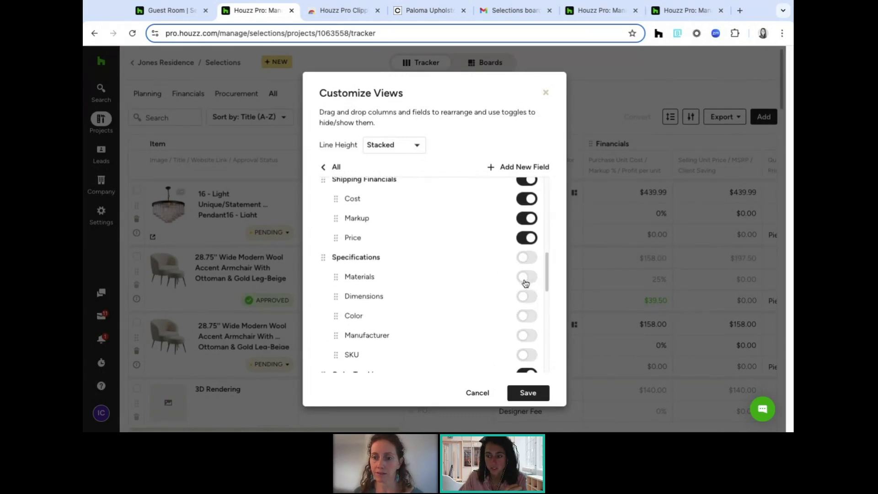
scroll(491, 328, down, 1)
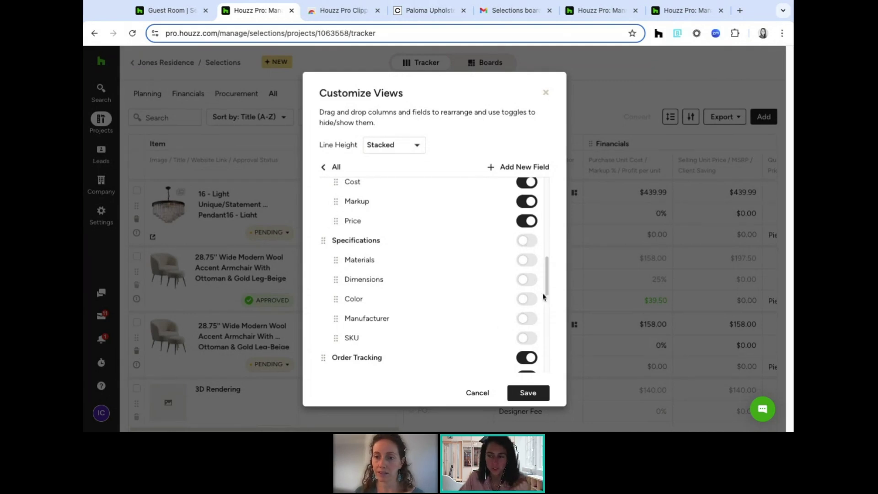
click(603, 89)
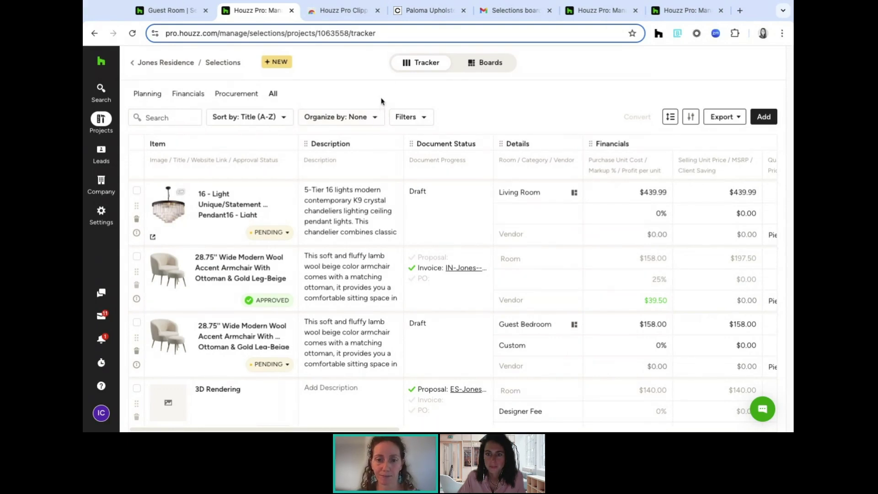
Review the tracker's Organize by choices and its Approval Status and Type filter options without applying any.
click(353, 119)
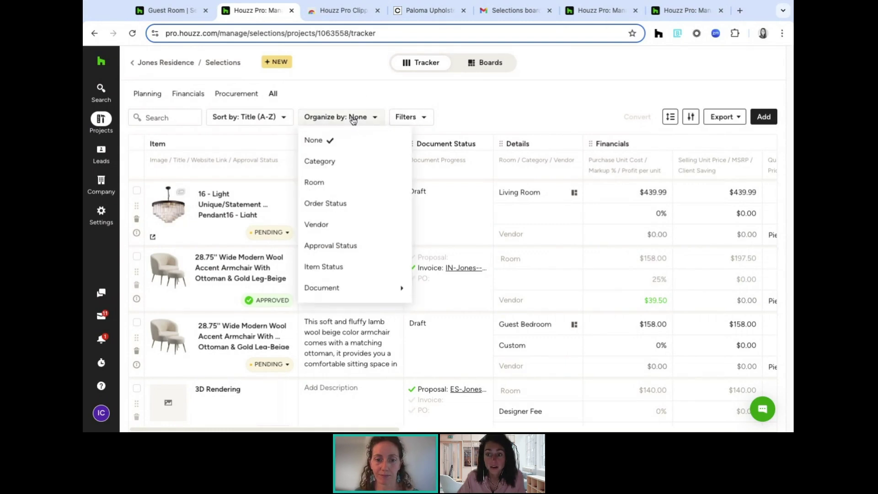
click(414, 124)
mouse_move(413, 135)
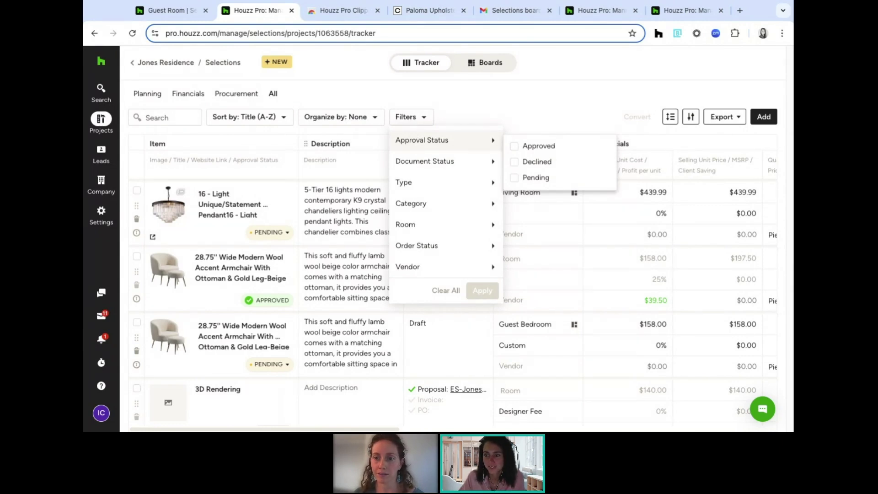
mouse_move(433, 188)
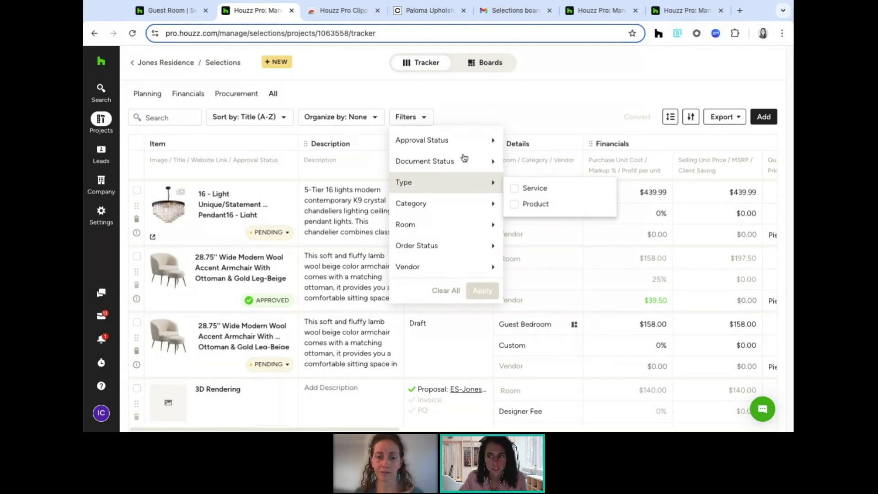
click(427, 98)
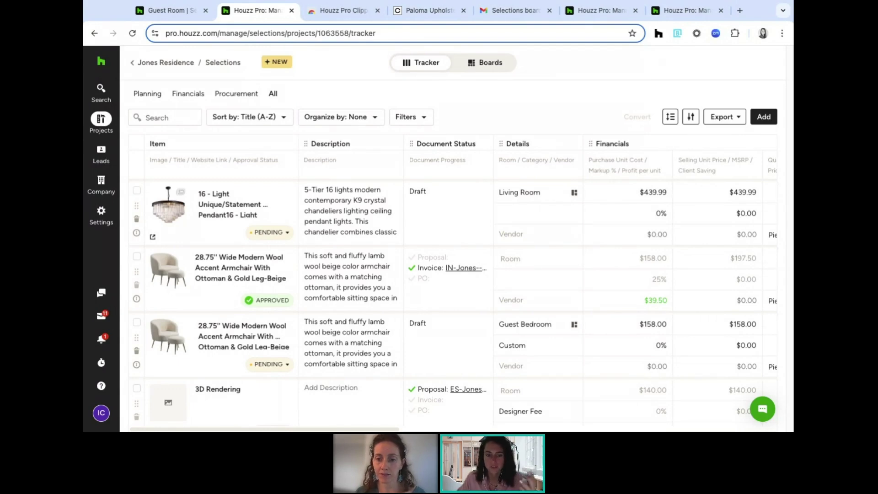
mouse_move(346, 187)
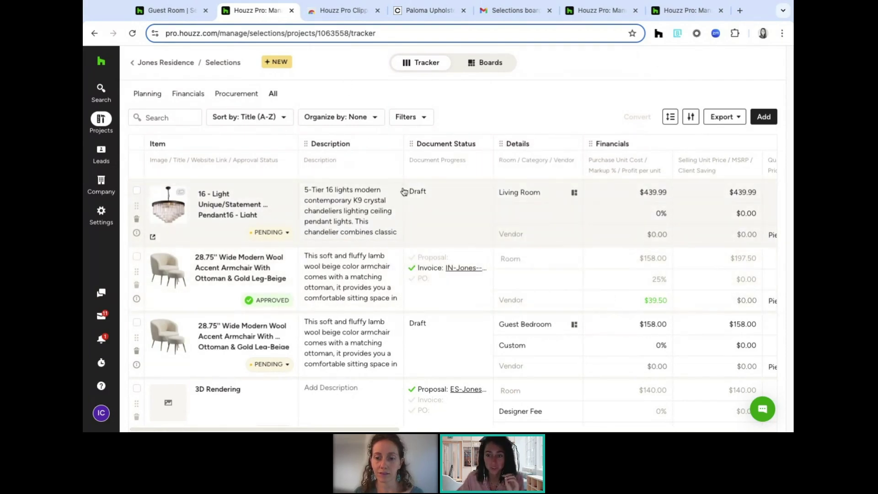
mouse_move(316, 266)
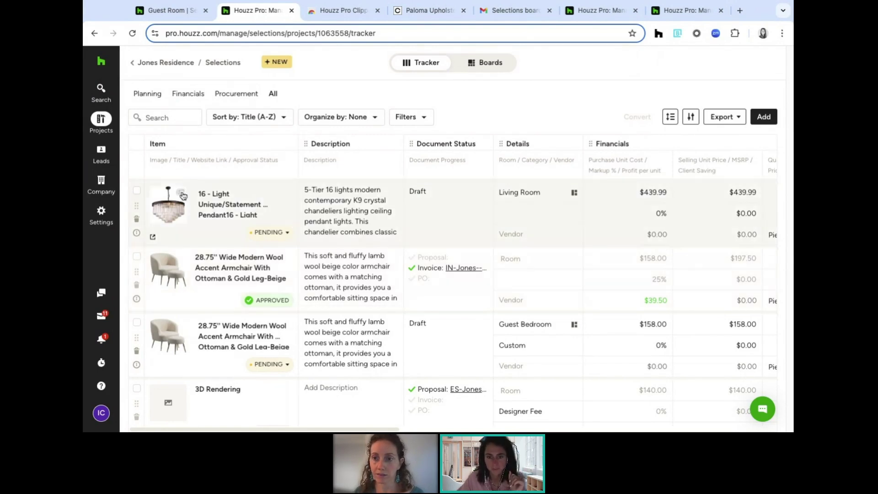
Go to the company's Financial Reports and open the Global Tracker Report for the Selections Tracker.
mouse_move(115, 220)
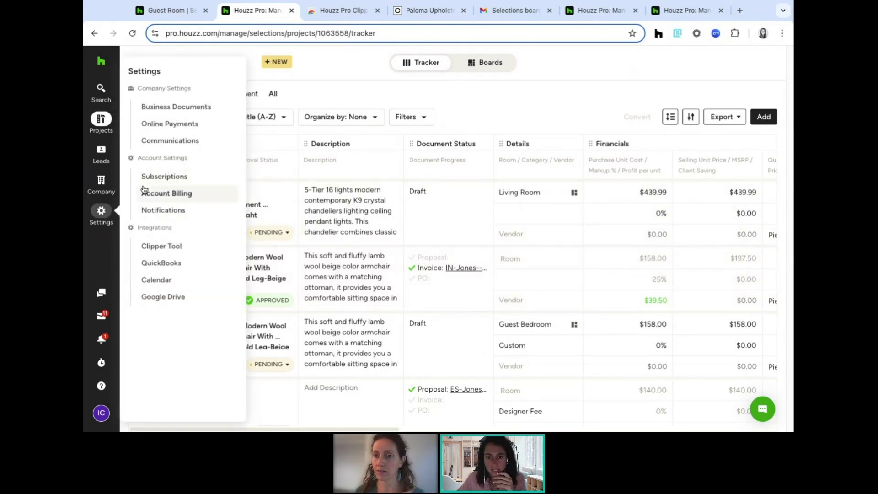
mouse_move(105, 186)
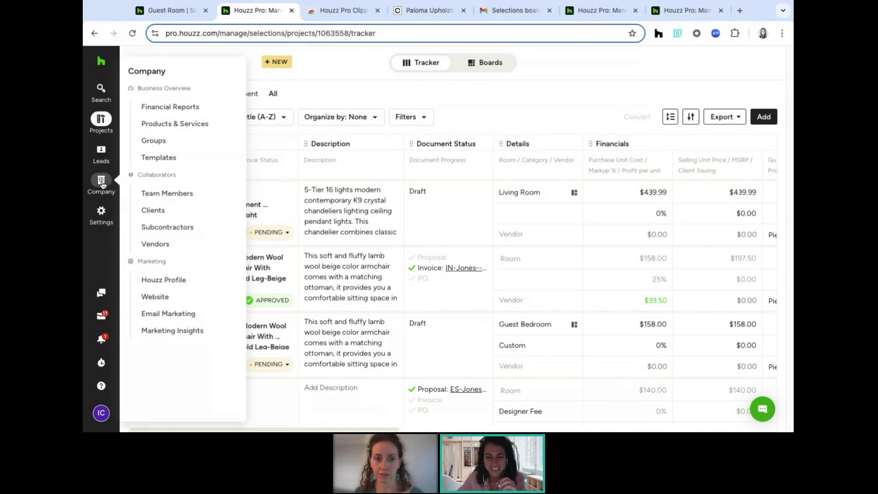
click(177, 114)
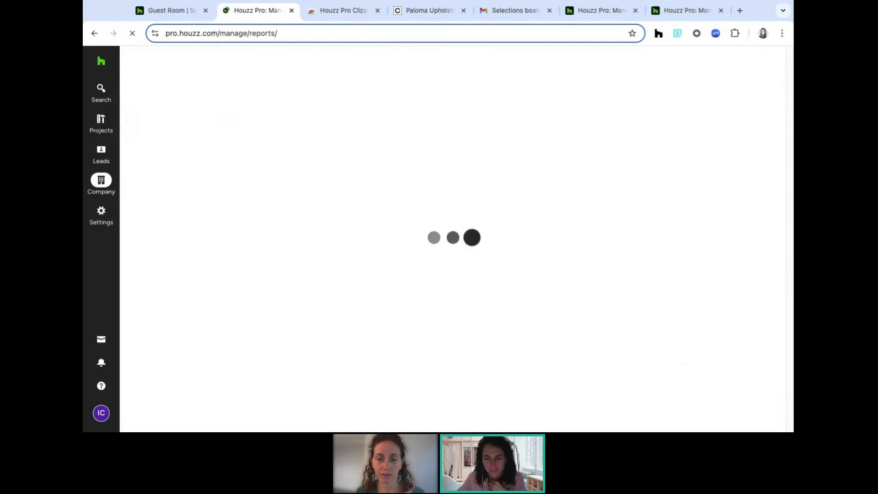
scroll(519, 196, down, 7)
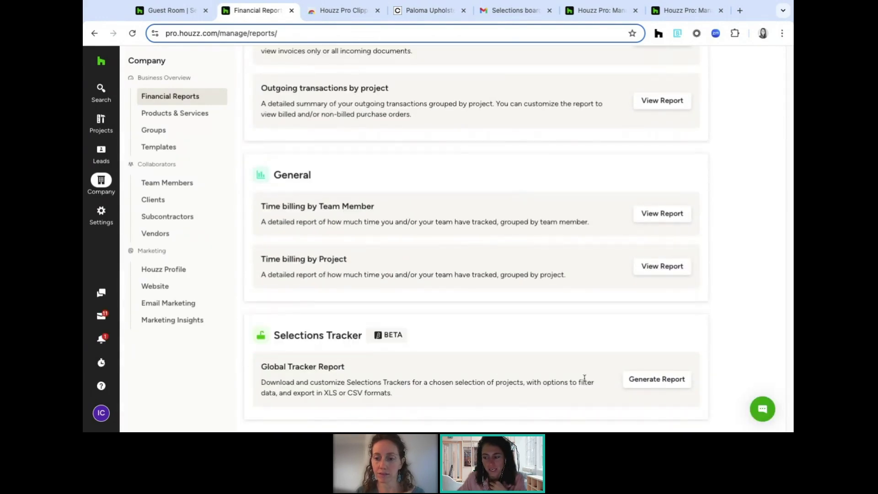
click(657, 386)
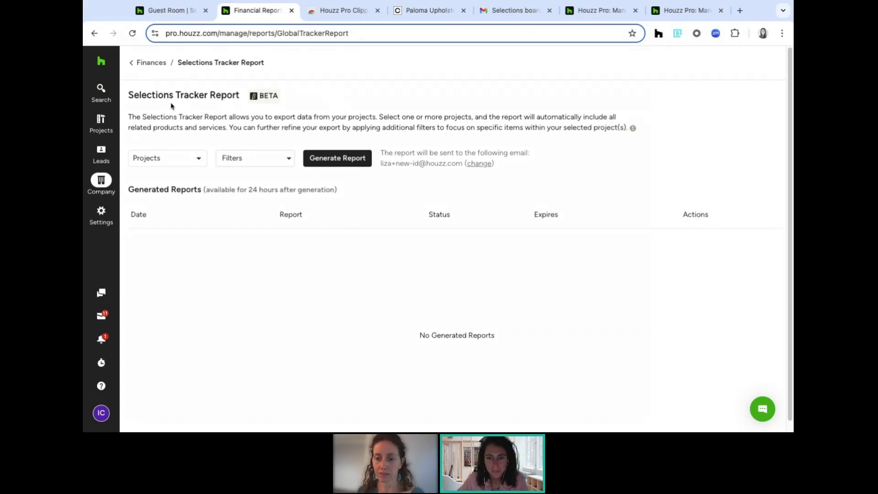
Select the in-progress projects 14 Meadow and Jones Residence for the Selections Tracker Report and apply the selection.
click(187, 164)
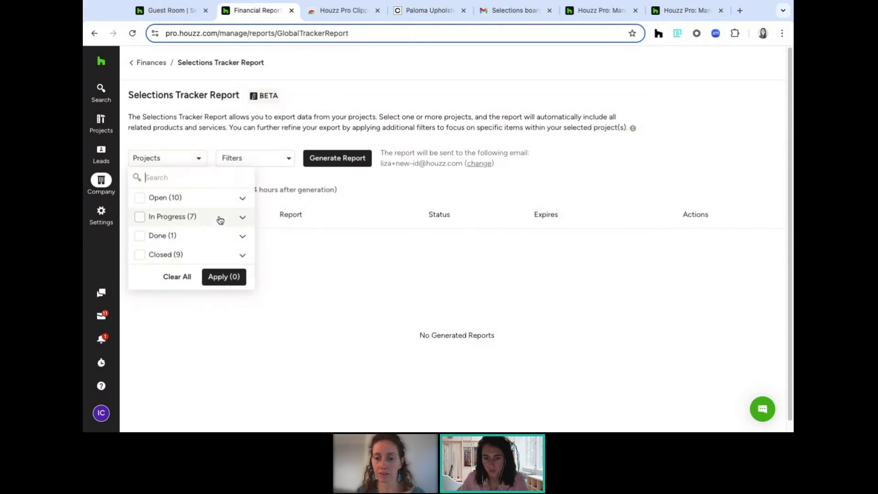
click(243, 219)
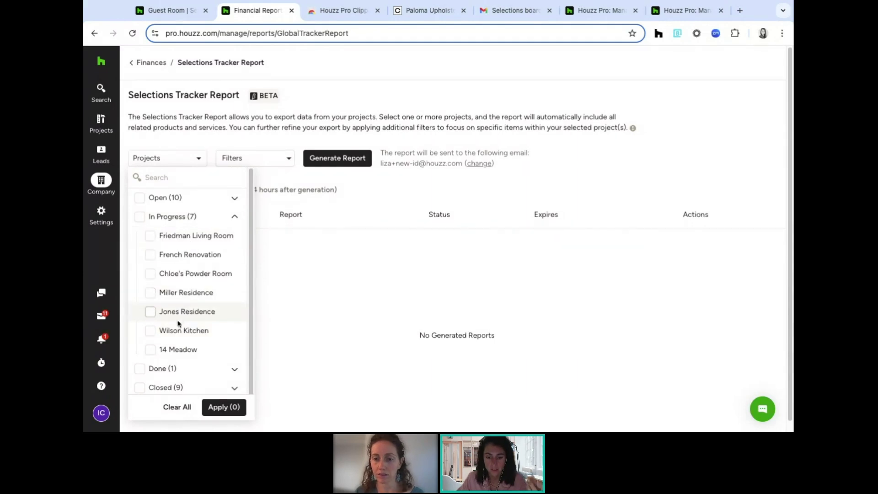
click(150, 351)
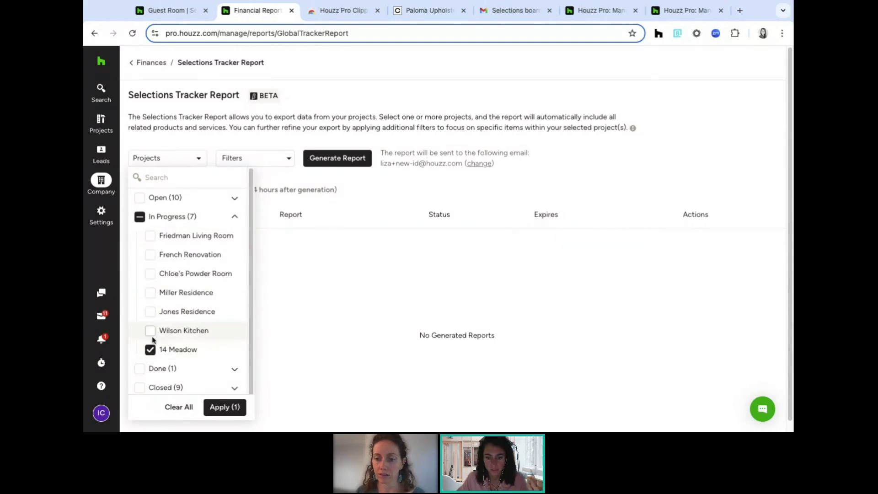
click(150, 311)
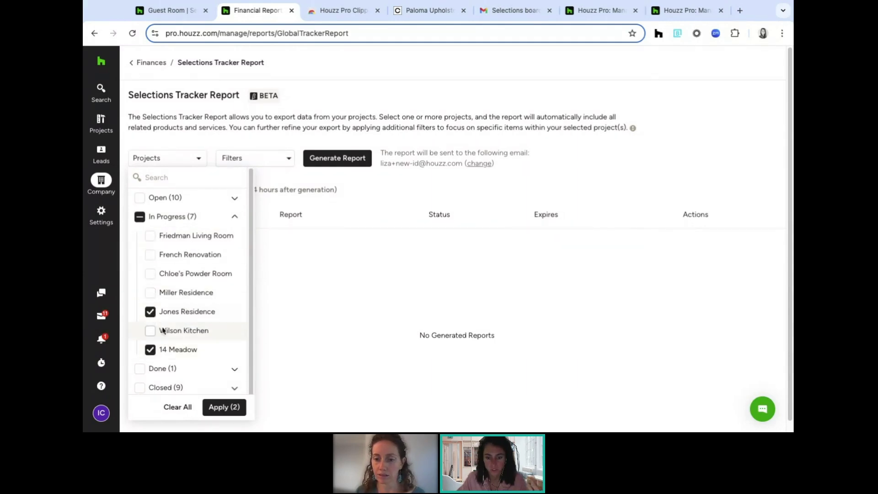
click(222, 408)
click(312, 272)
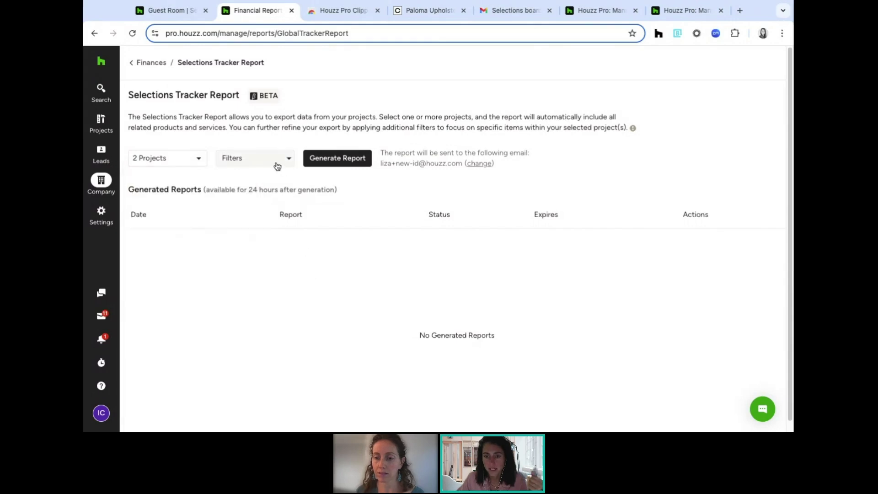
Filter the Selections Tracker Report to the Product type with order statuses Ordered, En route and Delivered, and apply the filters.
click(277, 166)
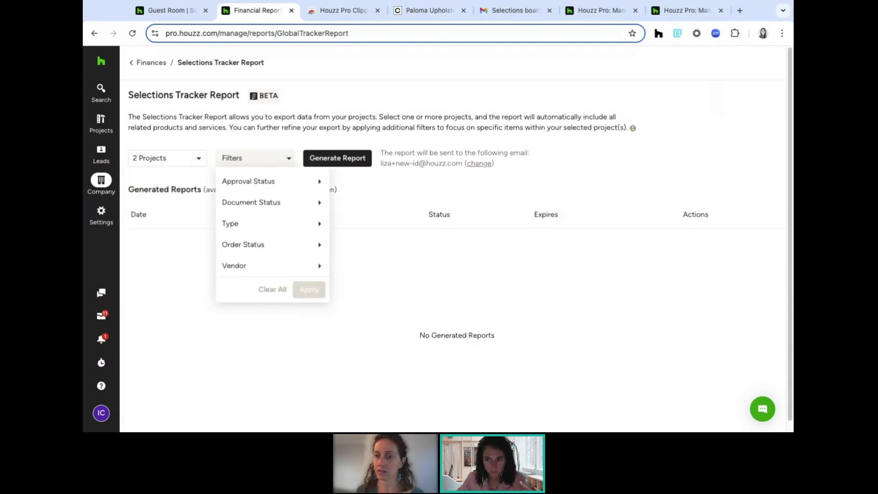
mouse_move(266, 179)
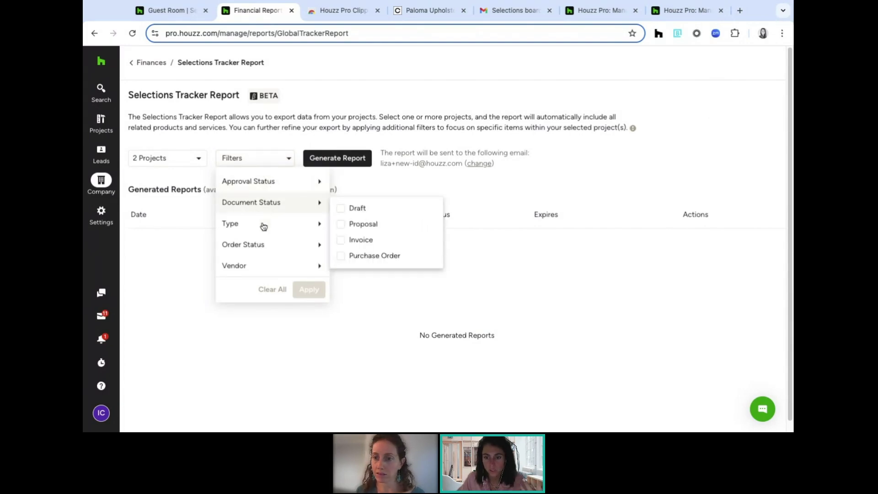
mouse_move(261, 247)
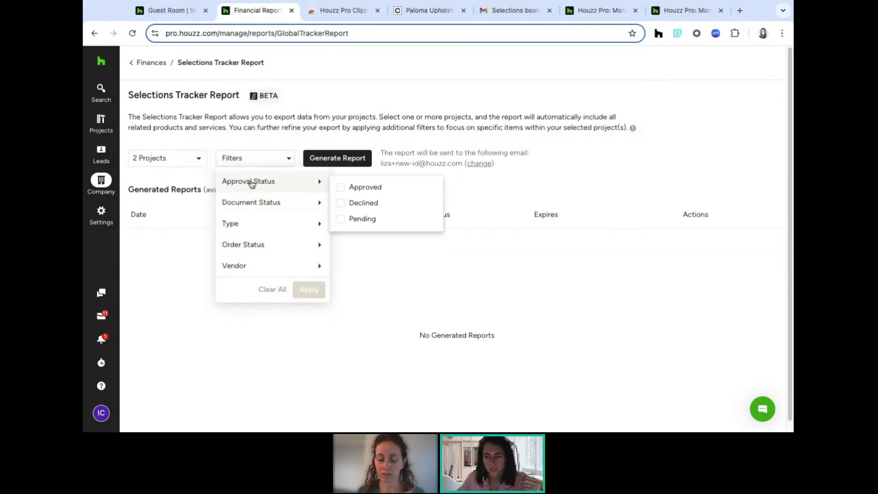
mouse_move(235, 210)
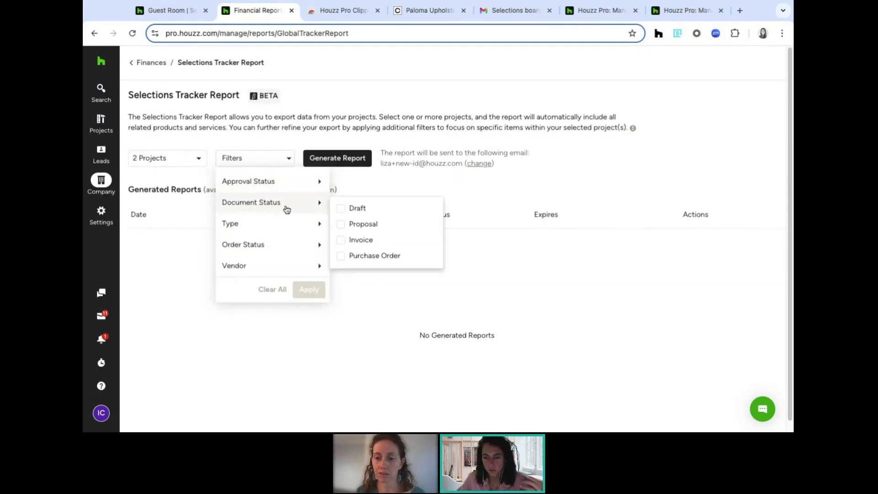
mouse_move(251, 225)
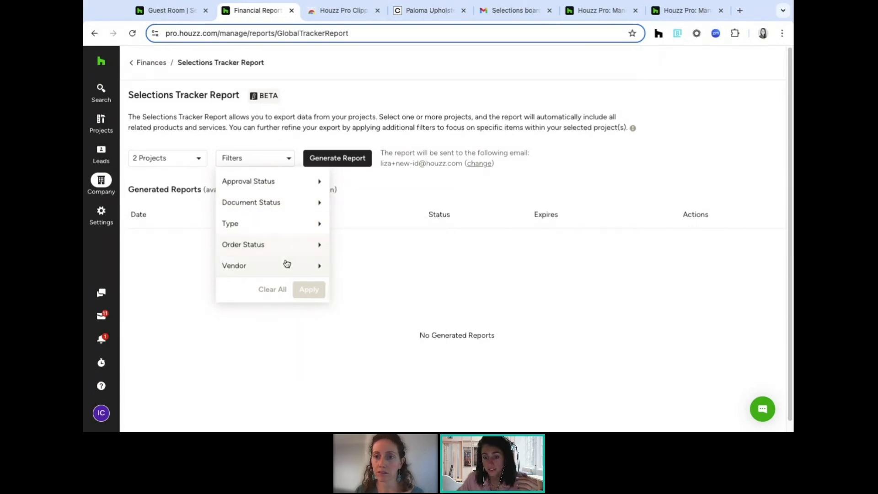
mouse_move(303, 271)
mouse_move(300, 242)
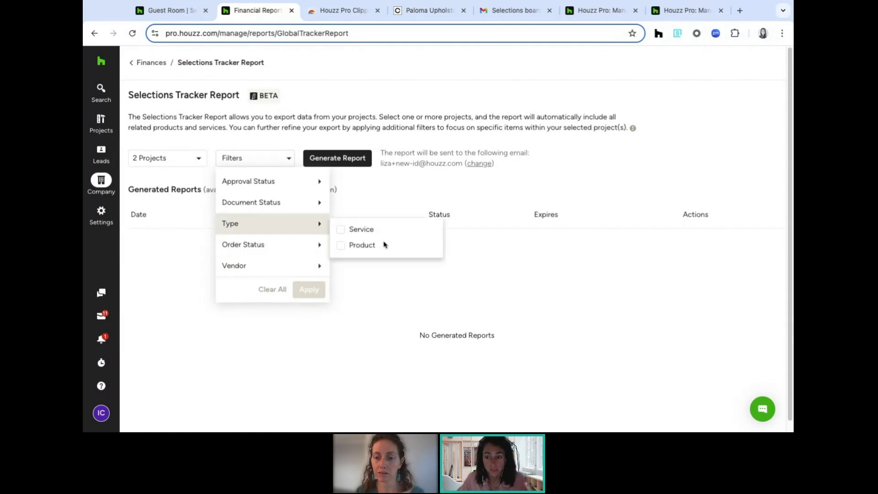
click(341, 246)
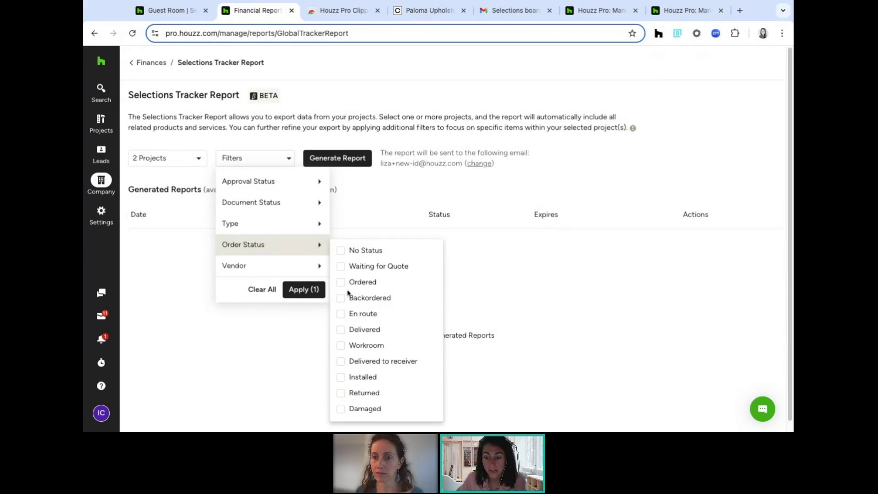
click(340, 284)
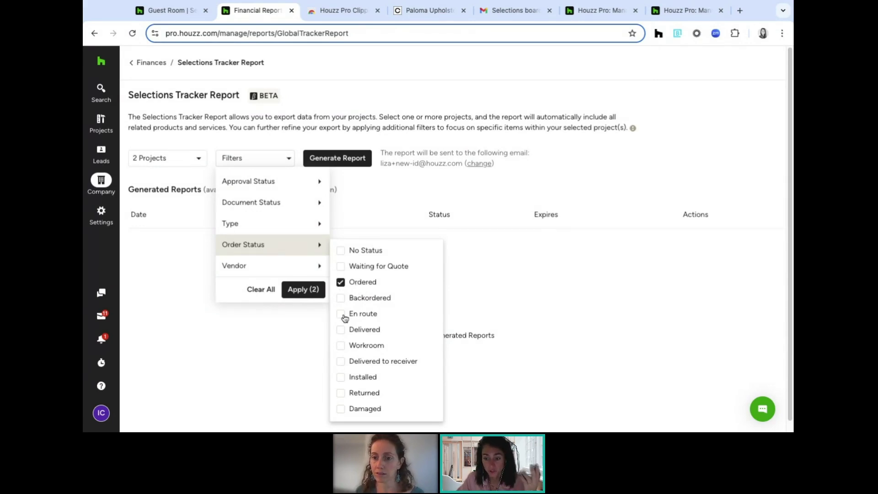
click(342, 330)
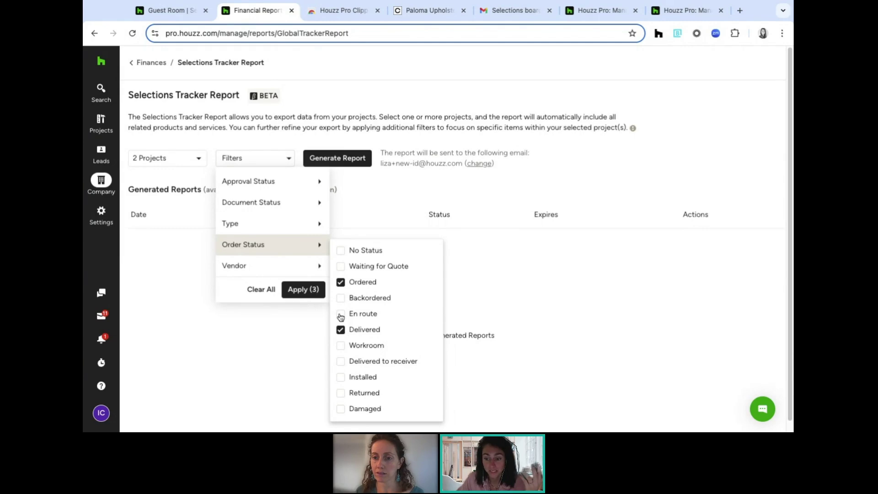
click(341, 314)
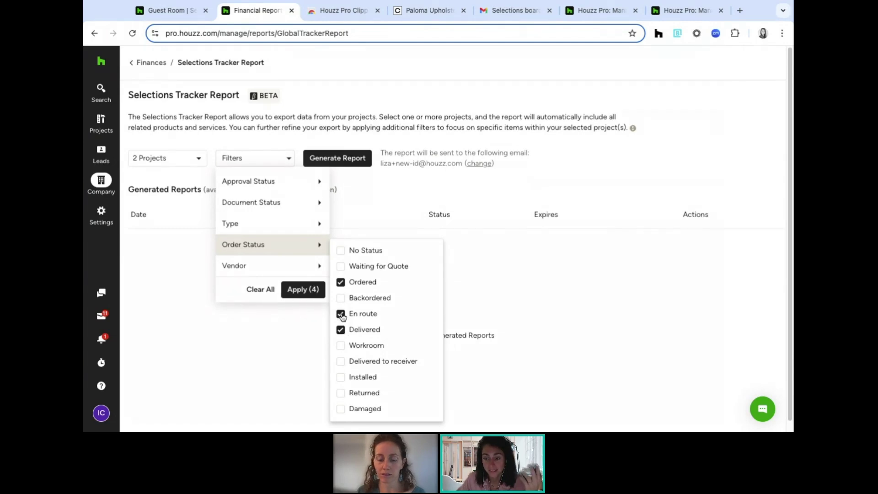
click(317, 297)
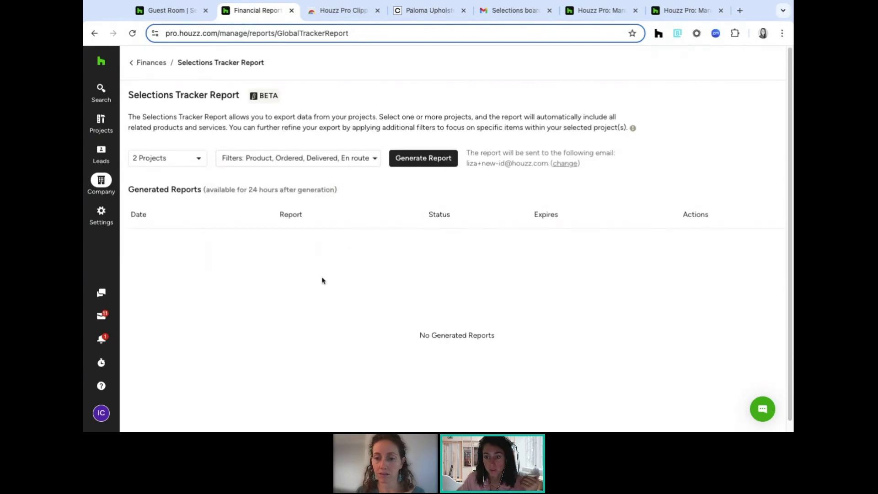
Open the report's download options and examine the exportable columns for items, document status, specifications, financials and order tracking.
click(415, 160)
scroll(404, 219, down, 3)
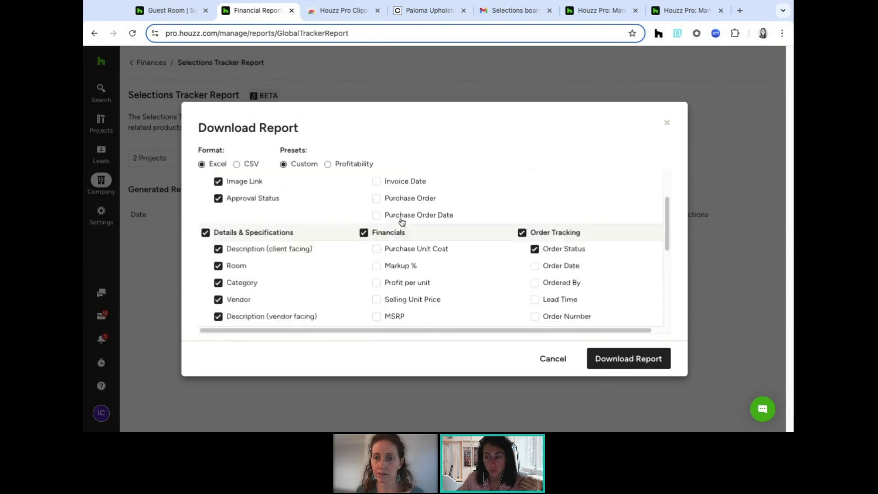
scroll(401, 222, down, 1)
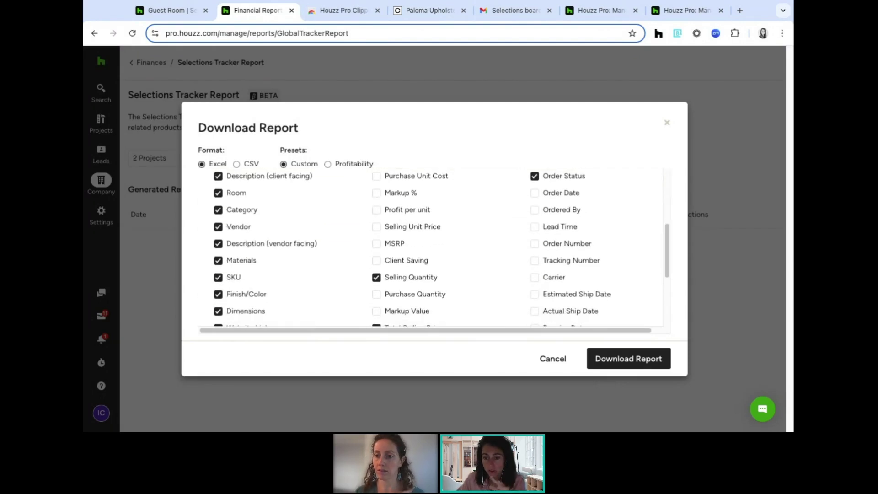
scroll(431, 248, up, 3)
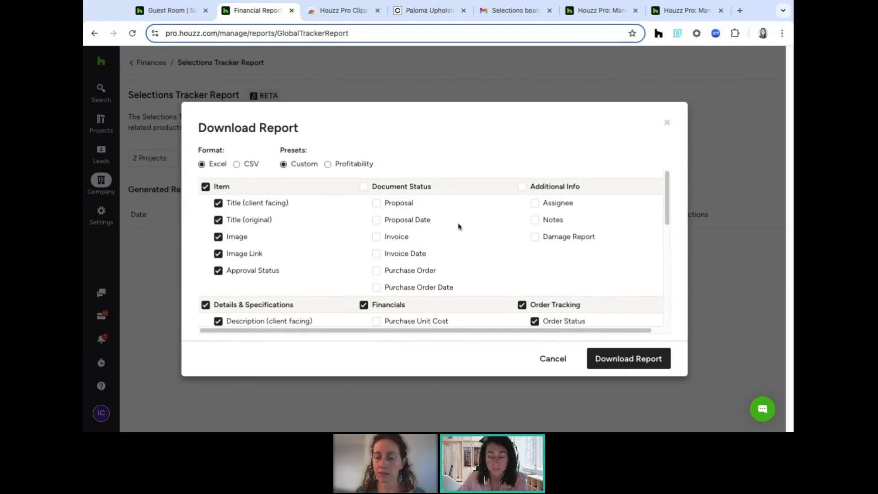
scroll(387, 246, down, 2)
scroll(387, 245, down, 3)
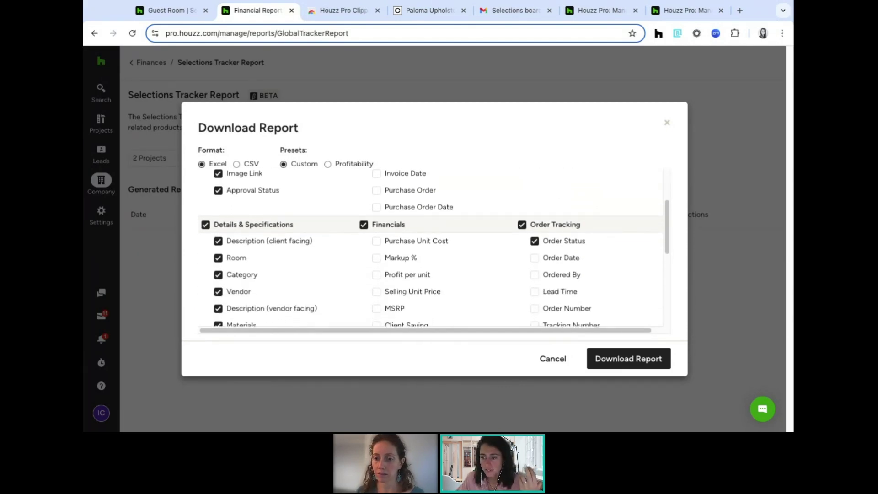
scroll(357, 262, down, 2)
scroll(356, 260, up, 2)
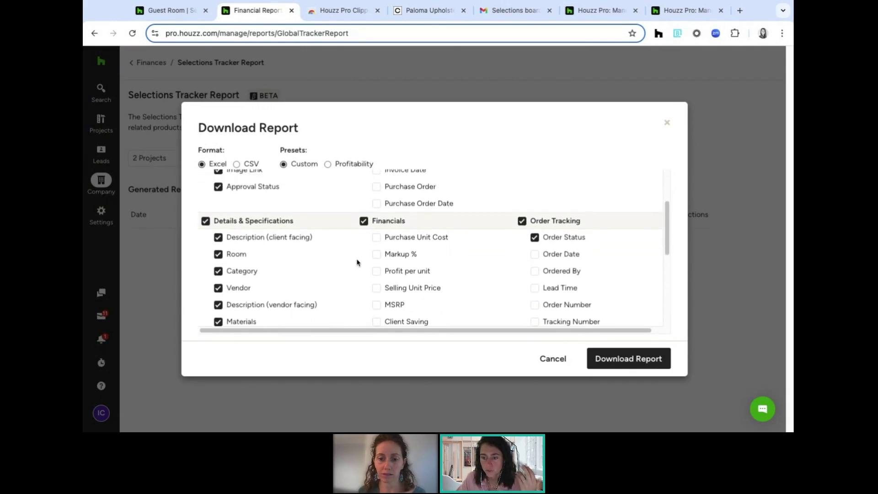
Exclude all Financials columns and include every Order Tracking column in the Excel report, and cancel without downloading.
click(364, 223)
scroll(384, 268, down, 3)
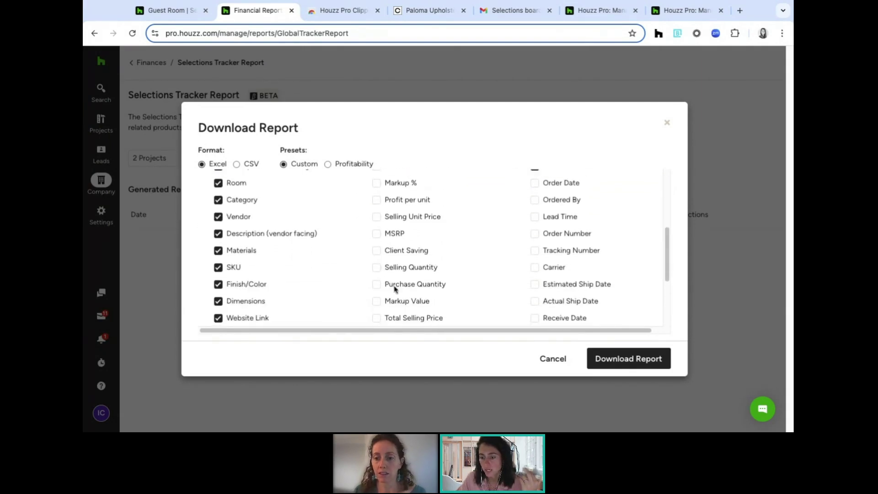
scroll(394, 303, up, 4)
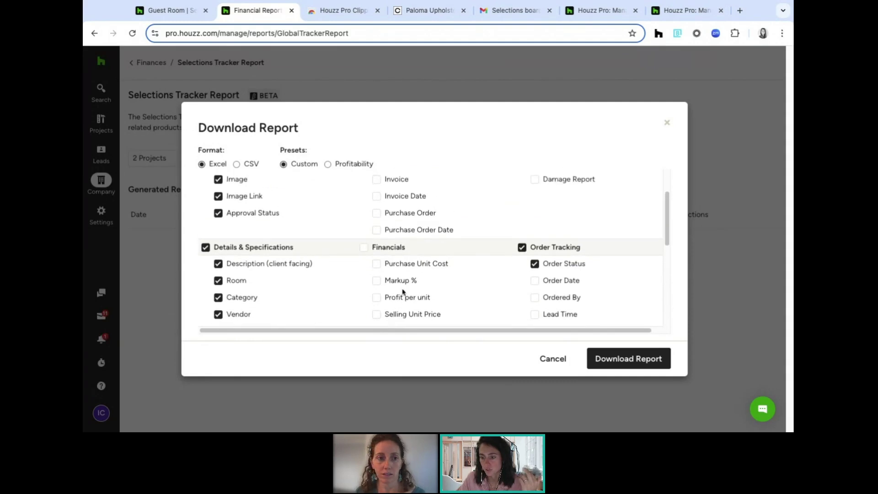
scroll(422, 284, down, 1)
click(522, 232)
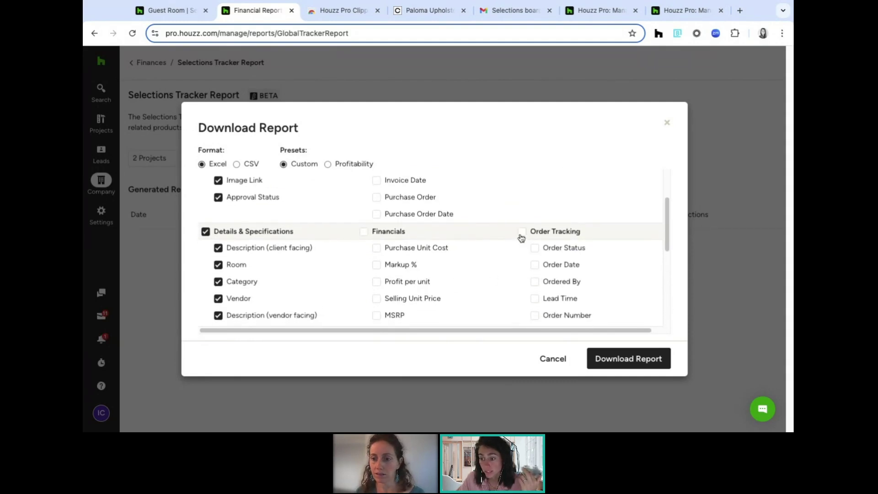
click(522, 232)
scroll(509, 260, down, 4)
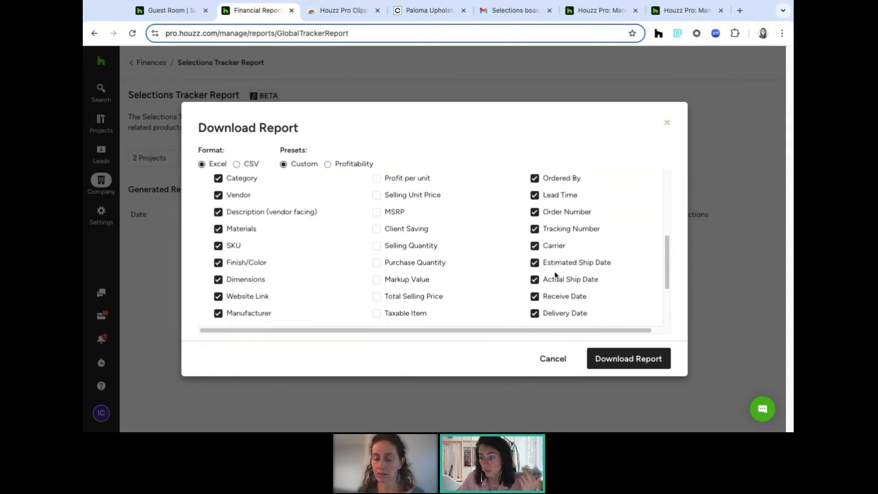
scroll(588, 287, down, 2)
scroll(586, 284, up, 5)
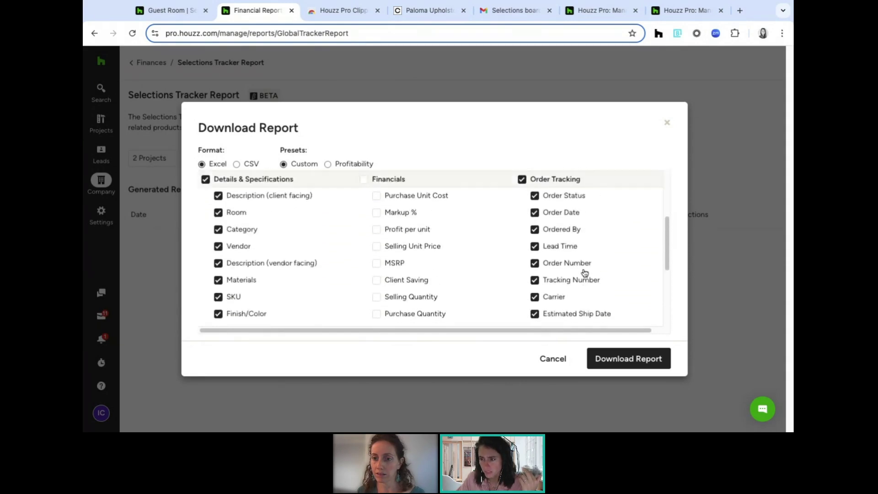
scroll(585, 273, up, 1)
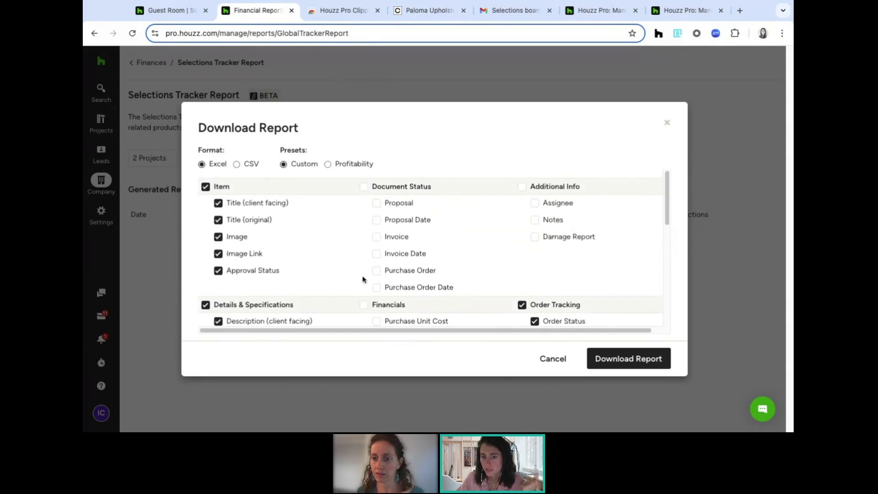
scroll(396, 245, down, 1)
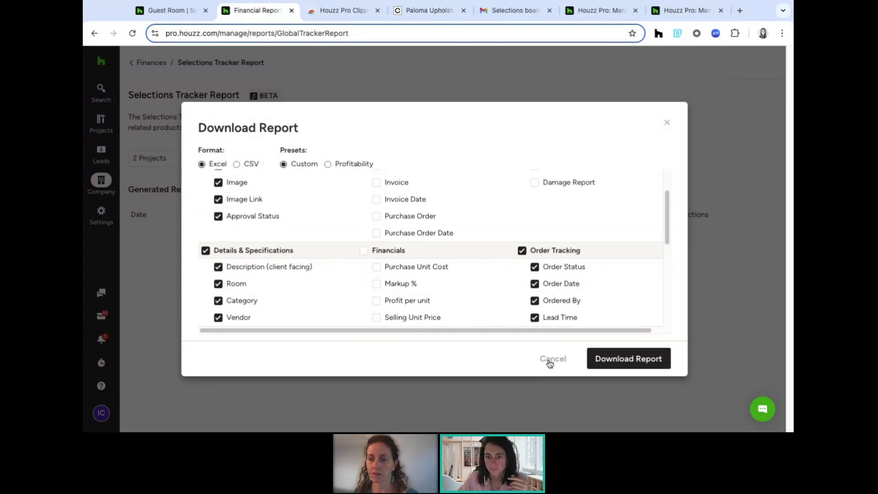
click(550, 363)
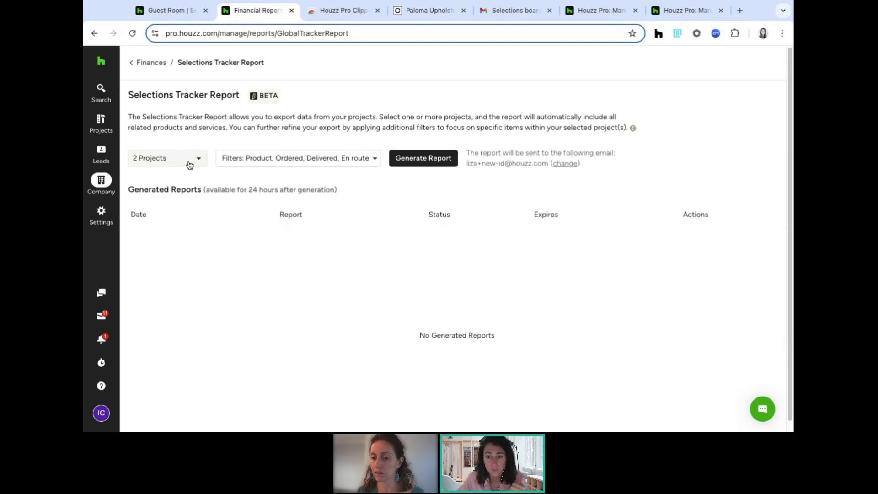
Add the Invoice document status to the report's filters and apply them.
click(237, 161)
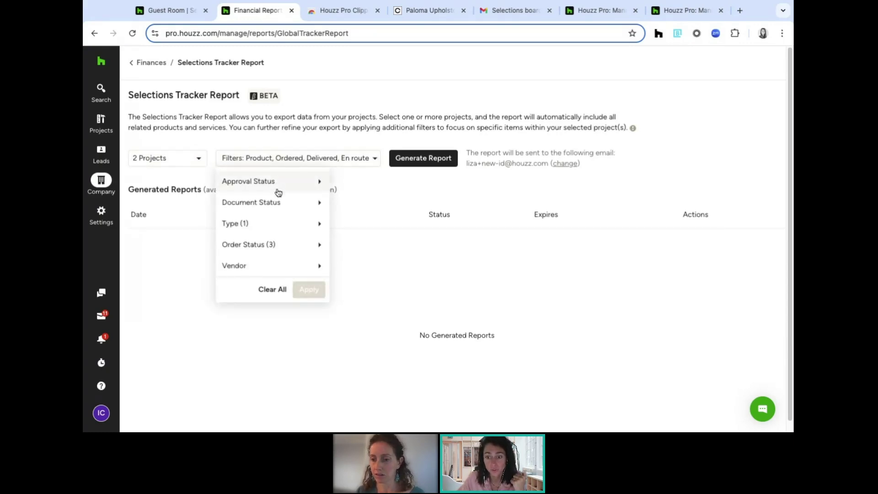
mouse_move(261, 208)
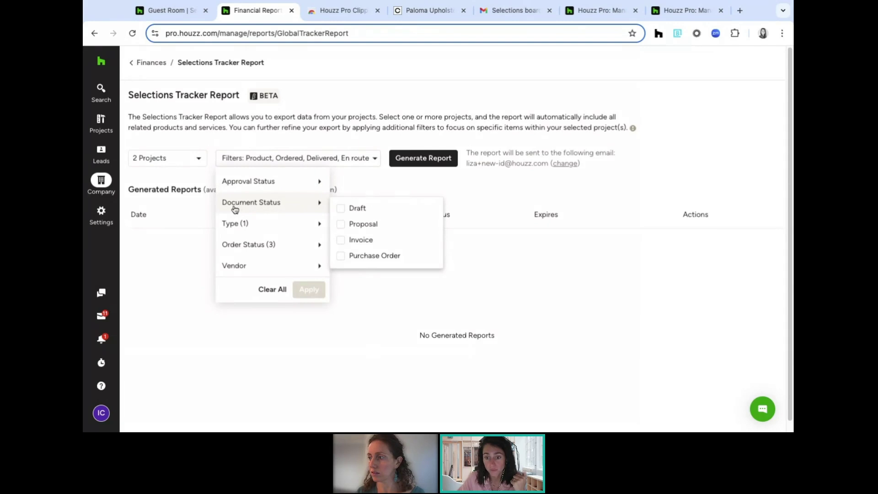
click(342, 241)
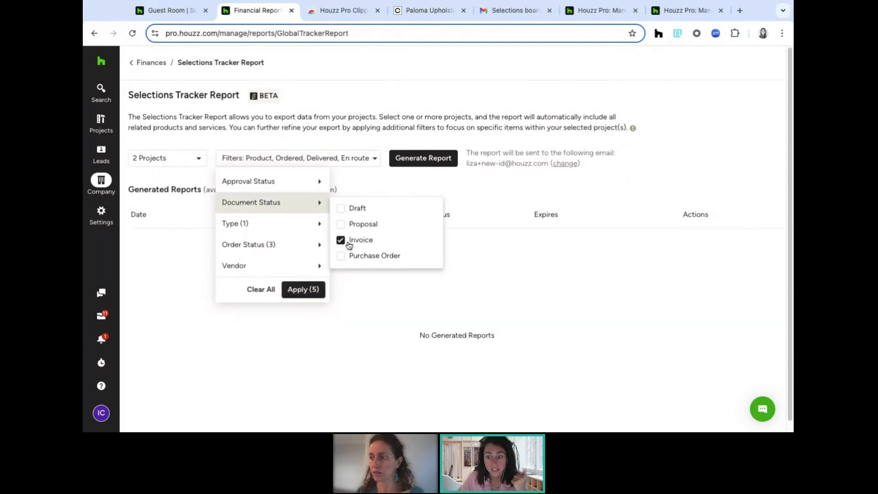
click(304, 289)
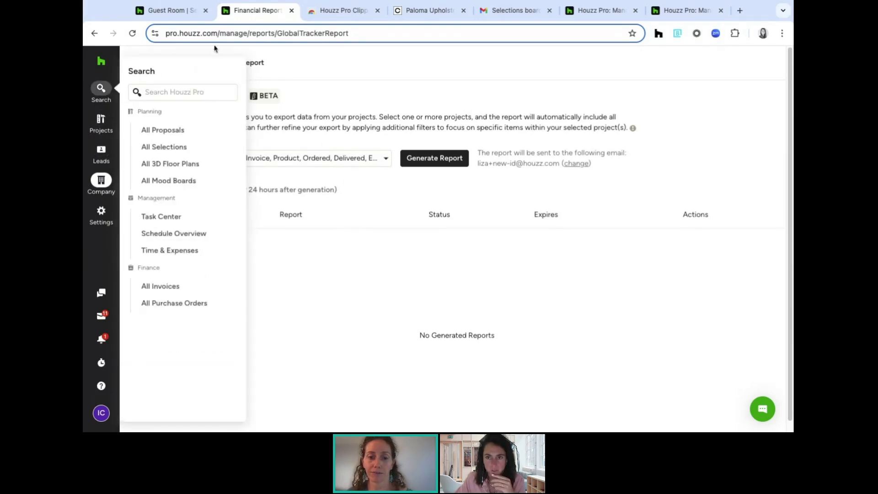
Open the Jones Residence project's Selections Tracker and examine the items' document statuses and linked documents.
mouse_move(101, 121)
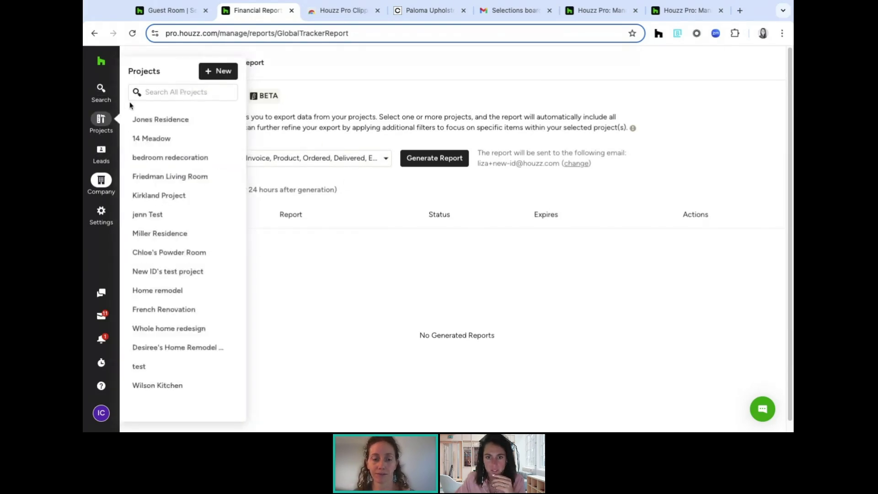
click(176, 124)
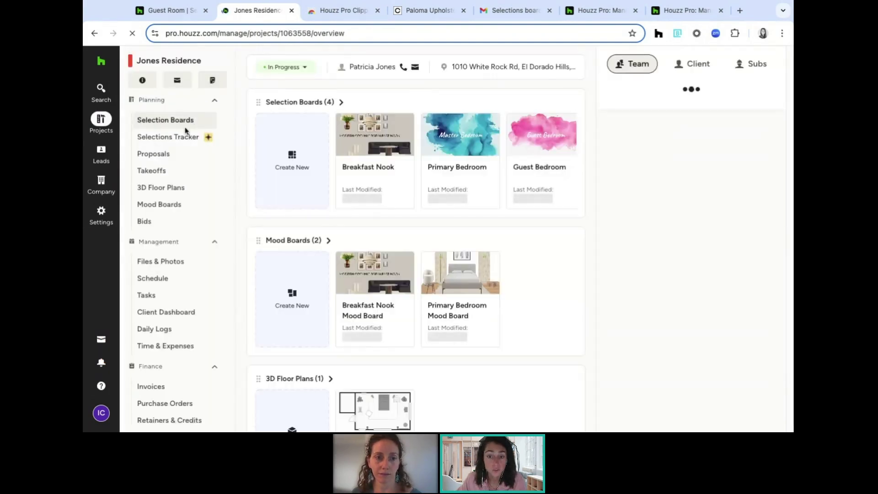
click(156, 142)
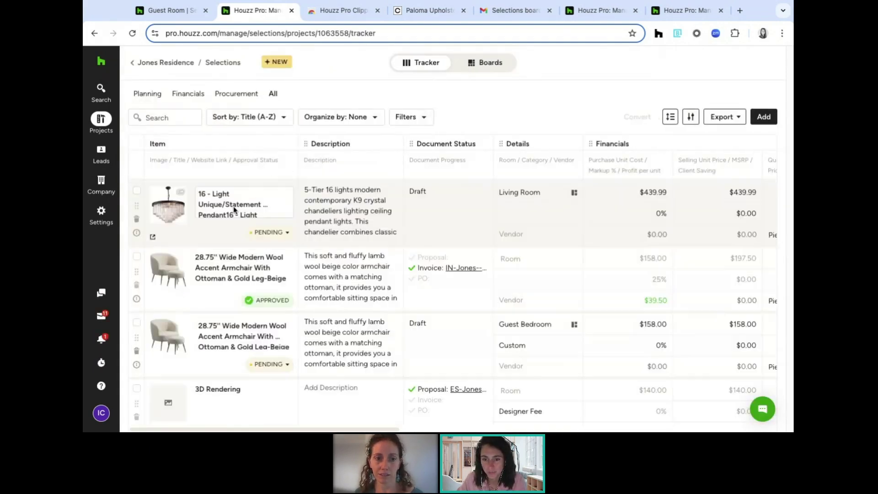
scroll(478, 226, down, 1)
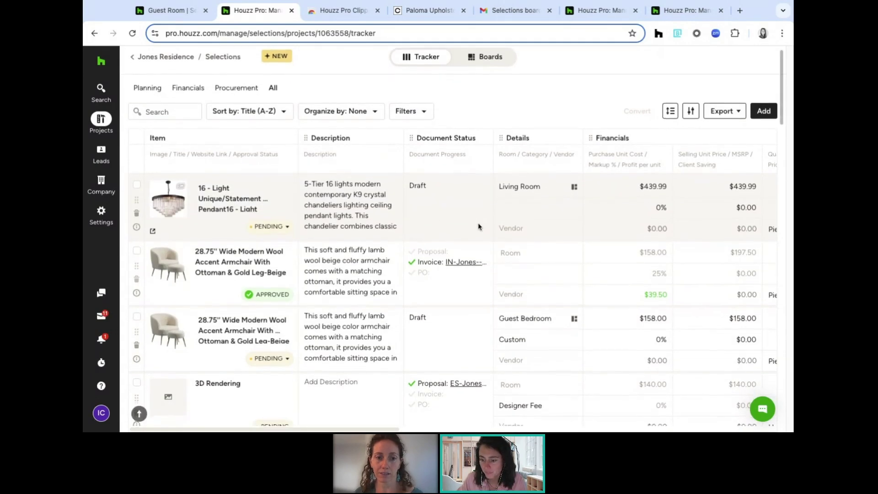
scroll(478, 226, down, 3)
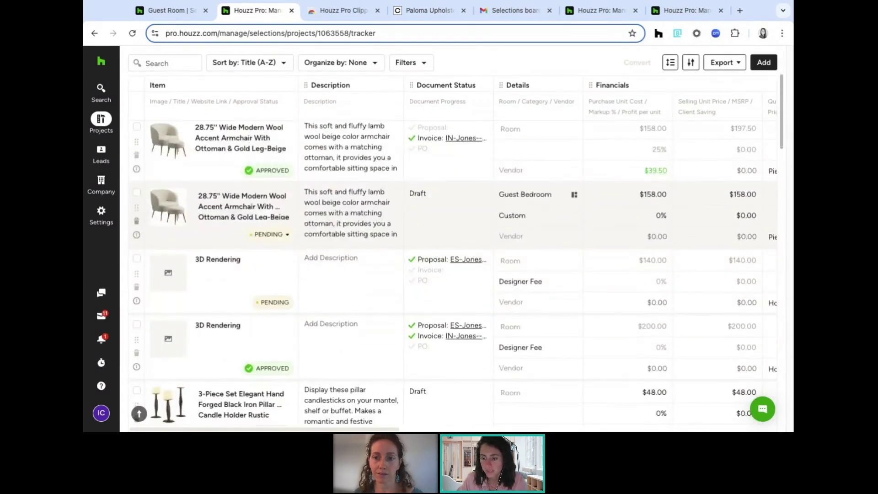
scroll(478, 225, down, 10)
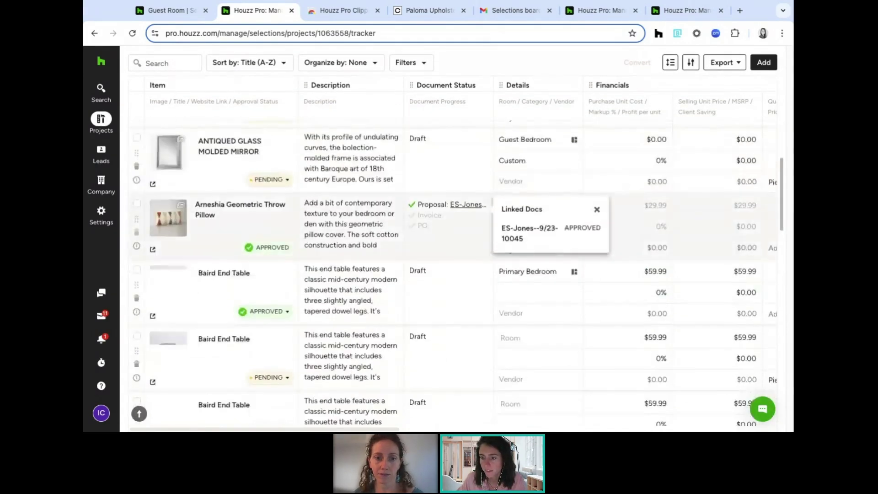
scroll(462, 219, down, 1)
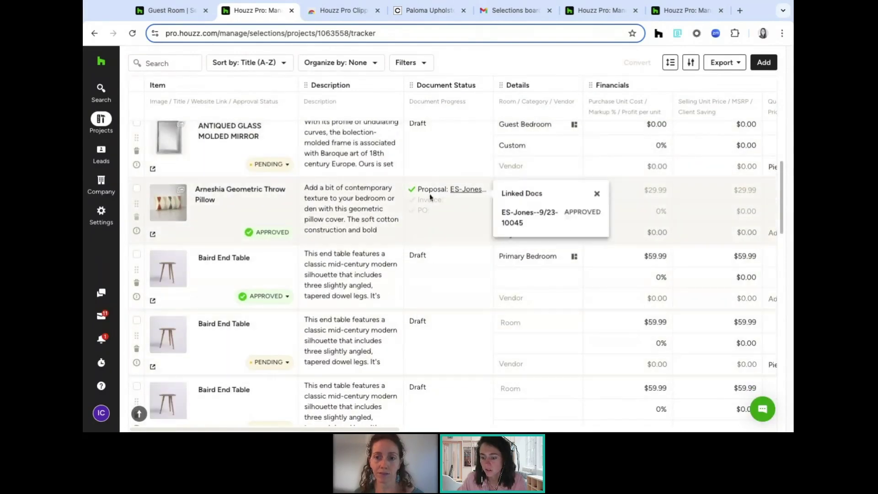
Filter the project's Selections Tracker to items with the Purchase Order document status.
scroll(429, 257, up, 8)
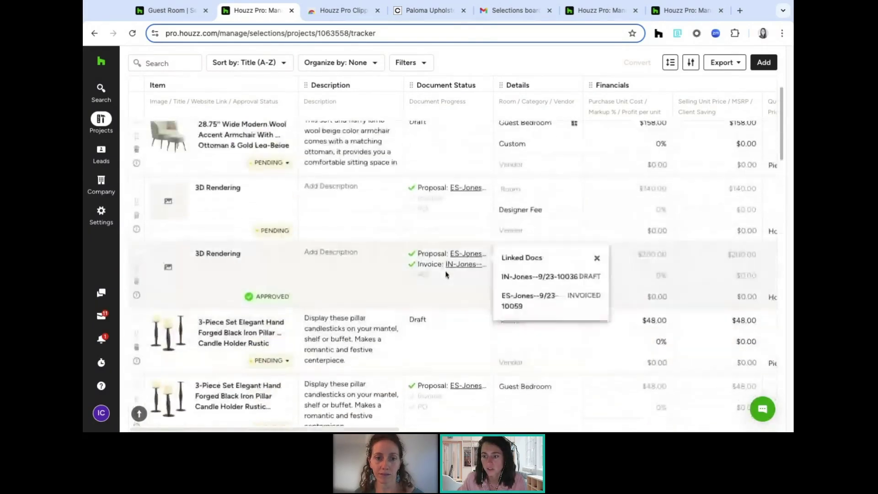
scroll(445, 274, up, 4)
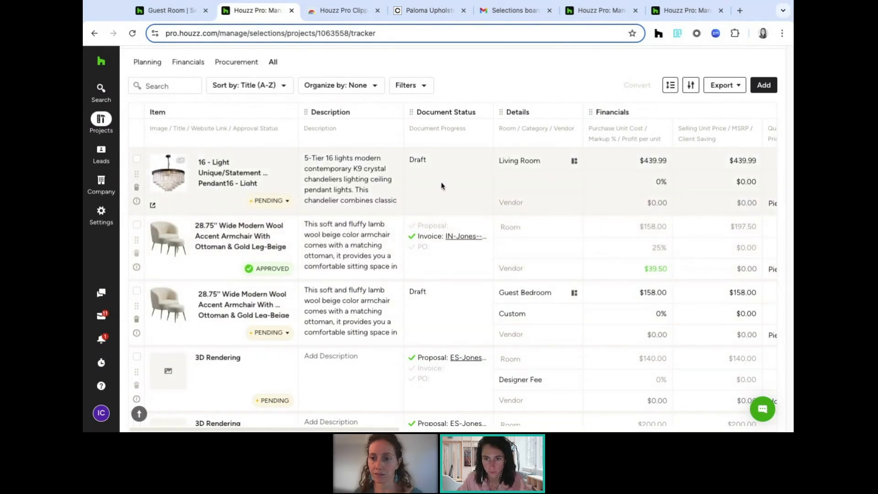
click(405, 86)
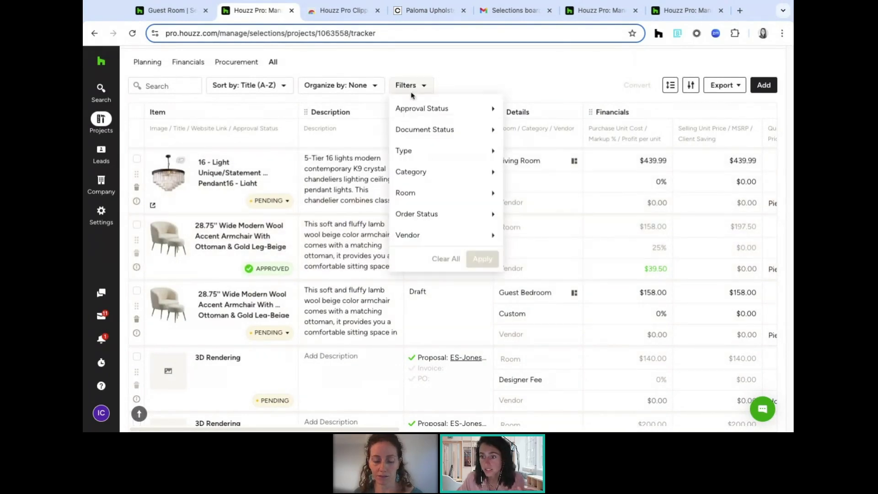
mouse_move(429, 130)
click(514, 183)
click(481, 259)
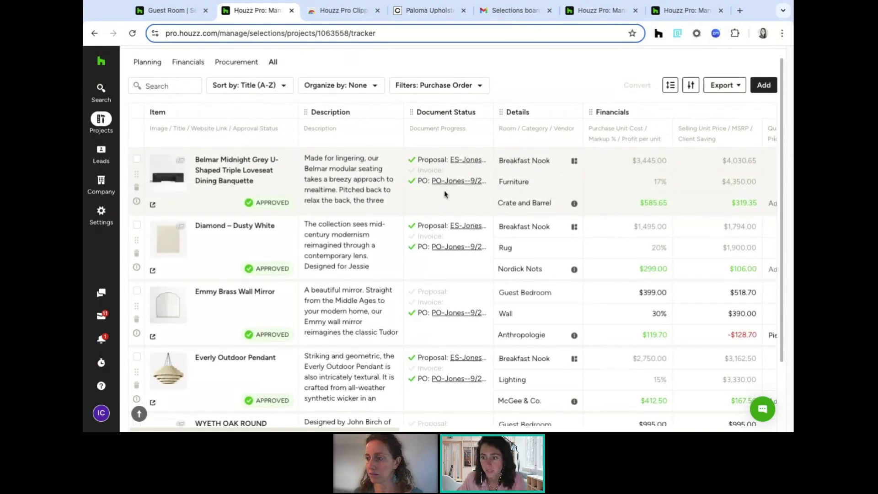
Open the purchase order linked to the Belmar Midnight Grey U-Shaped Triple Loveseat Dining Banquette and examine its general info and items.
click(446, 181)
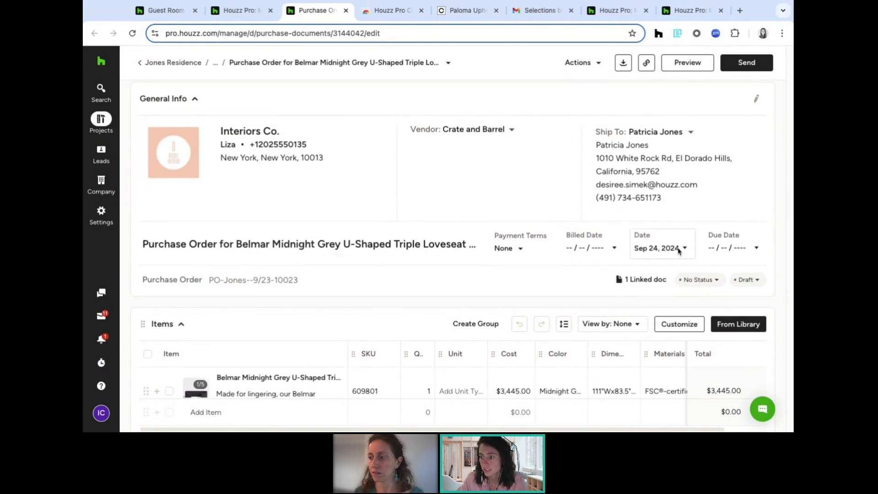
scroll(646, 251, down, 2)
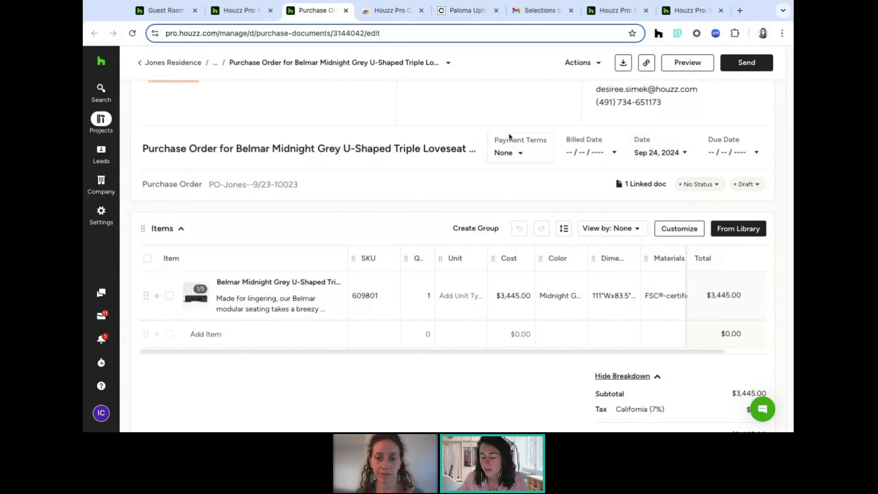
scroll(455, 135, up, 1)
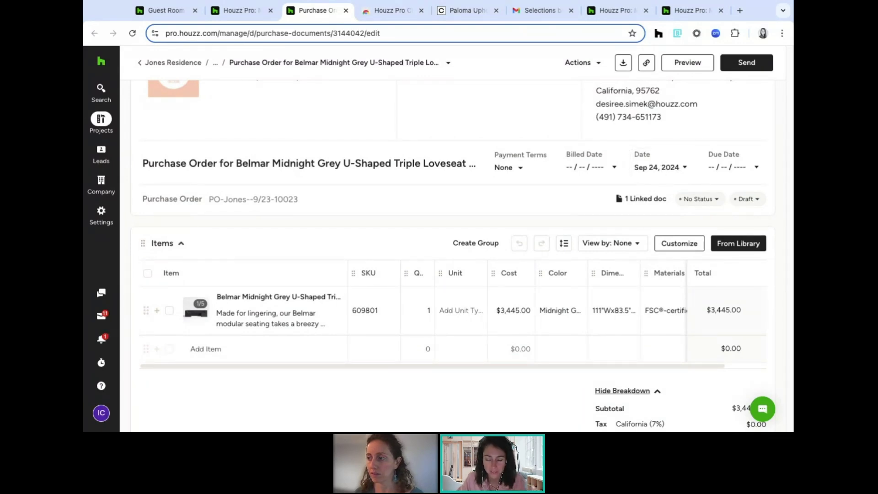
scroll(343, 104, up, 2)
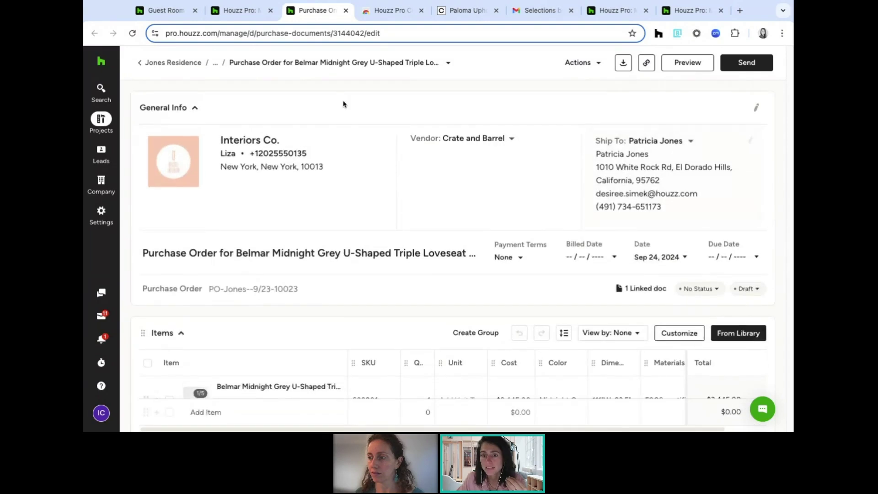
Return to the filtered tracker and examine the items' order tracking and additional info columns.
click(244, 15)
scroll(409, 227, right, 15)
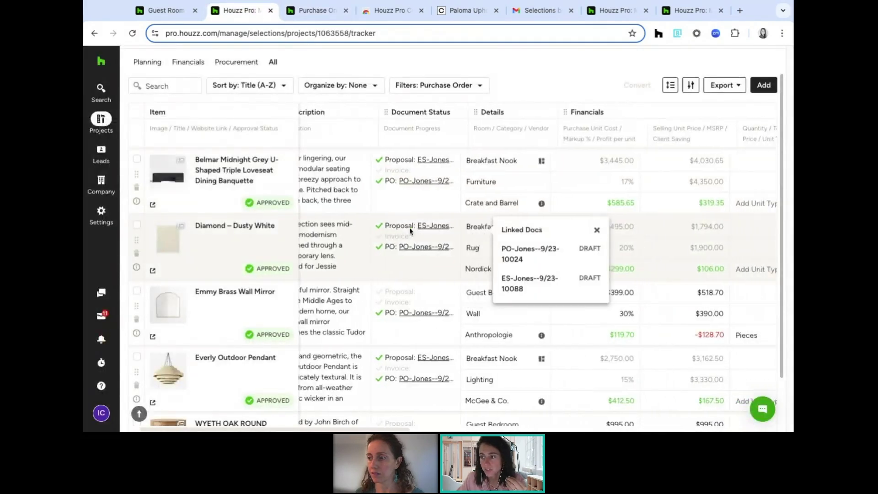
scroll(455, 183, right, 10)
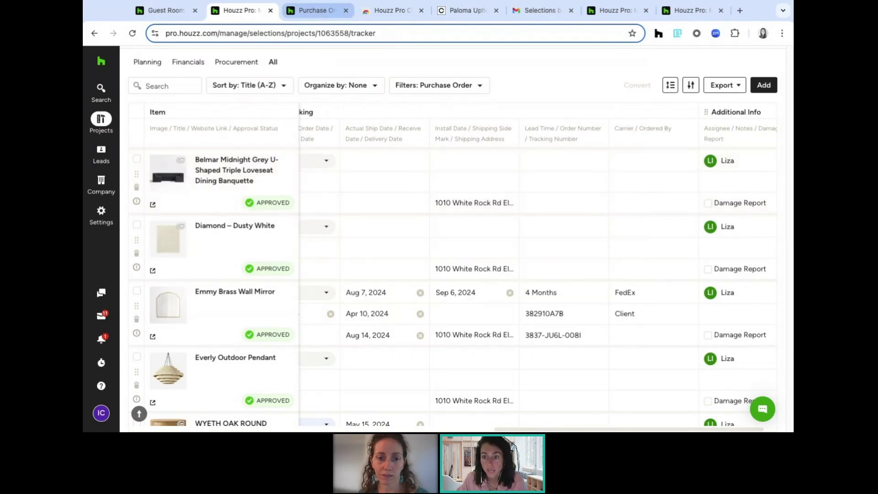
Set the order status of the Belmar banquette's purchase order to Ordered.
click(319, 11)
scroll(552, 249, down, 3)
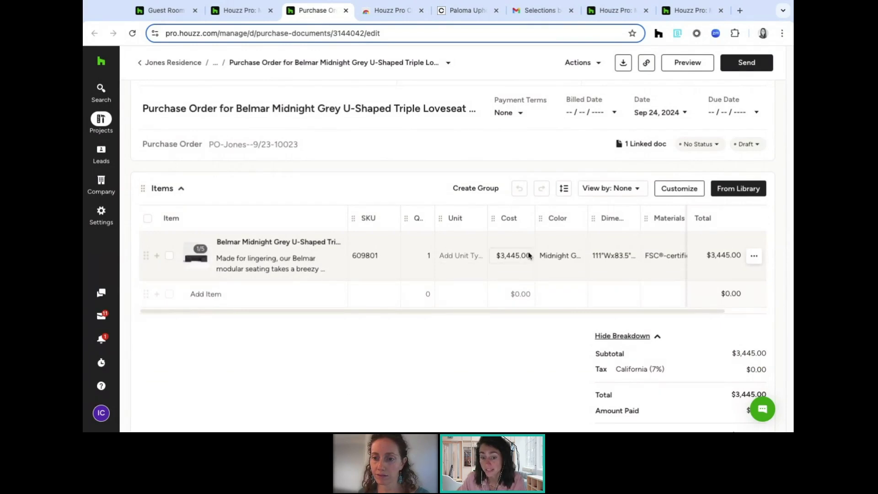
click(713, 145)
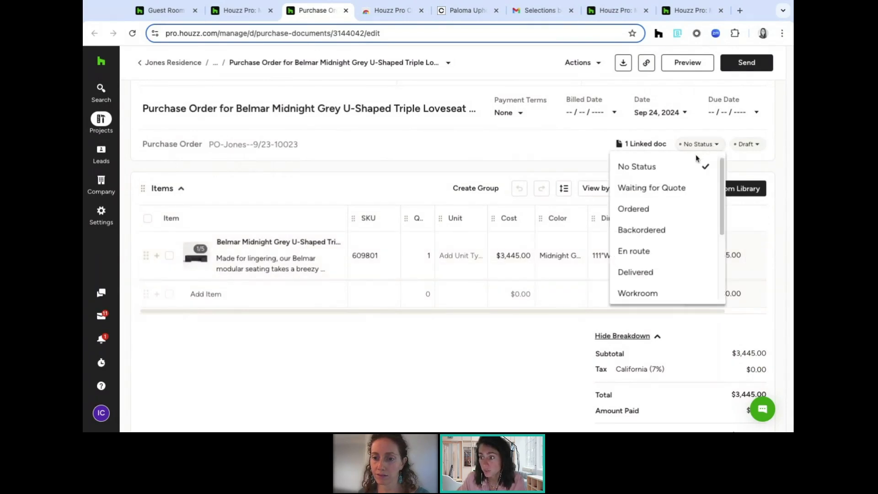
click(637, 214)
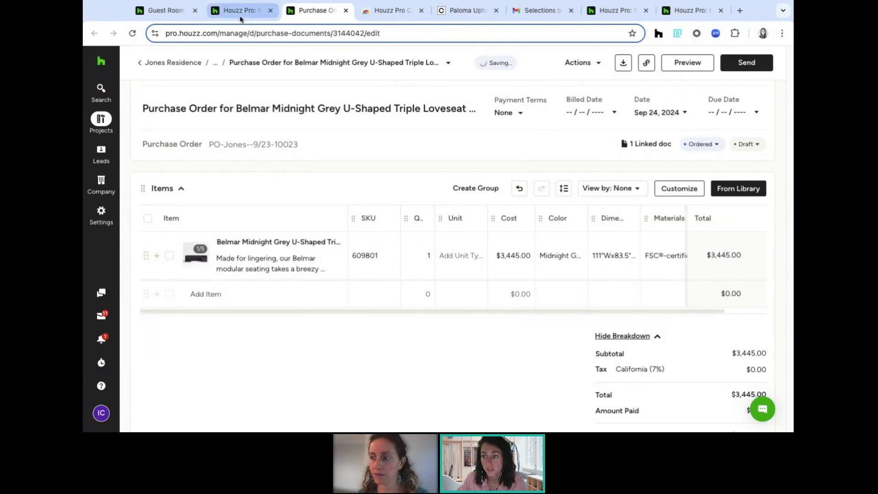
Reload the Selections Tracker and check the Belmar banquette's order status in the Order Tracking columns.
click(240, 10)
click(133, 34)
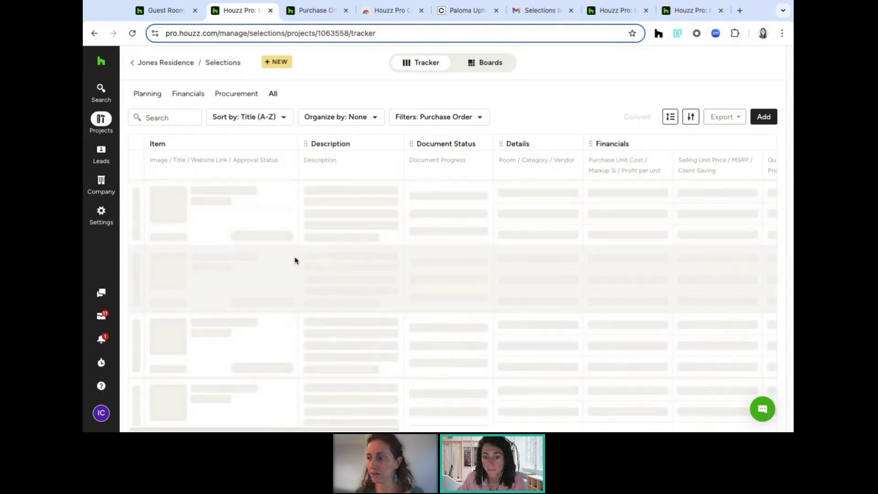
scroll(361, 225, right, 10)
scroll(361, 225, right, 5)
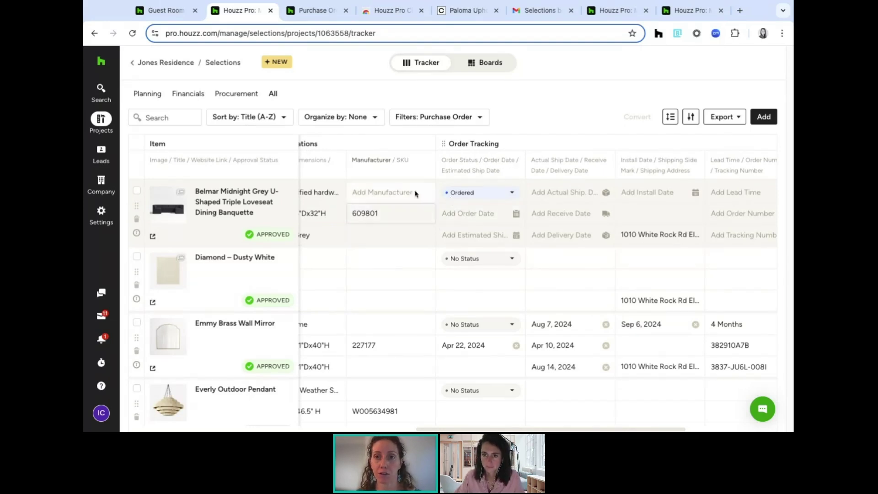
Go to the company's Financial Reports and open the Global Tracker Report for the Selections Tracker.
click(315, 13)
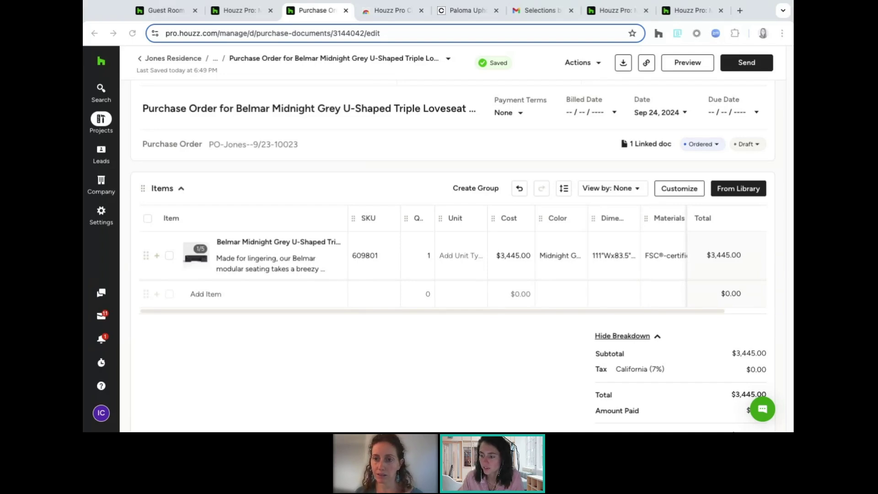
click(300, 10)
mouse_move(102, 183)
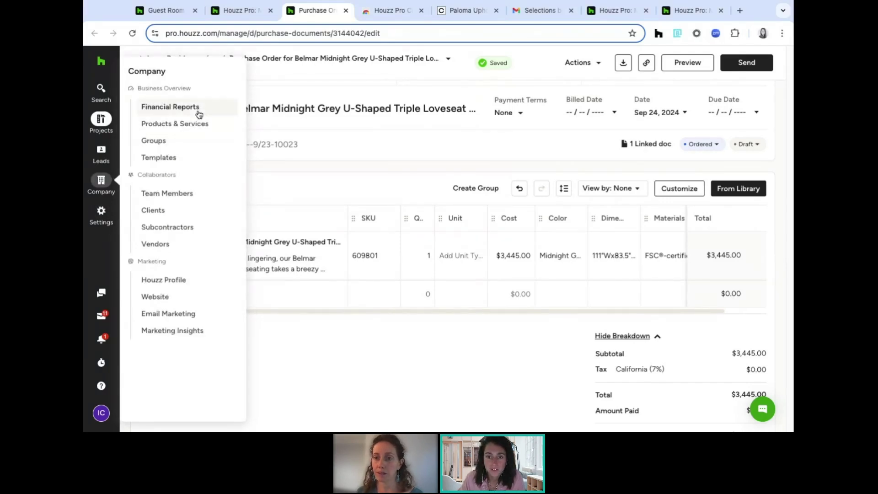
click(174, 111)
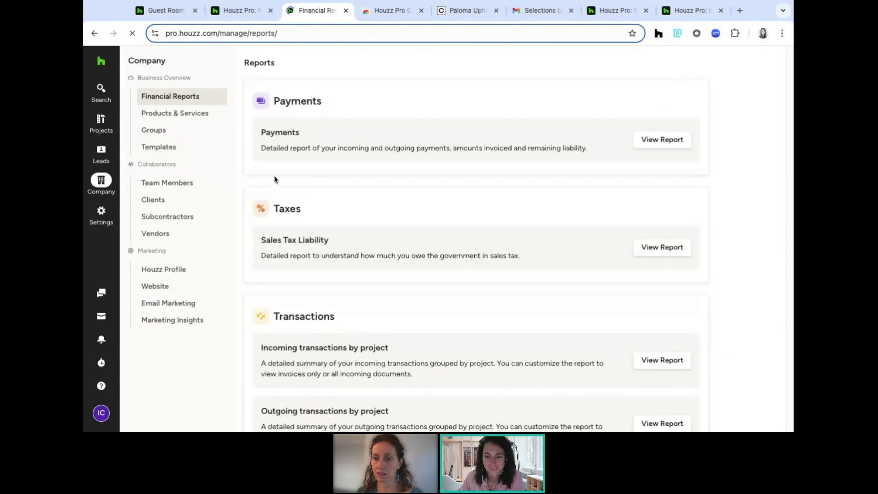
scroll(409, 164, down, 7)
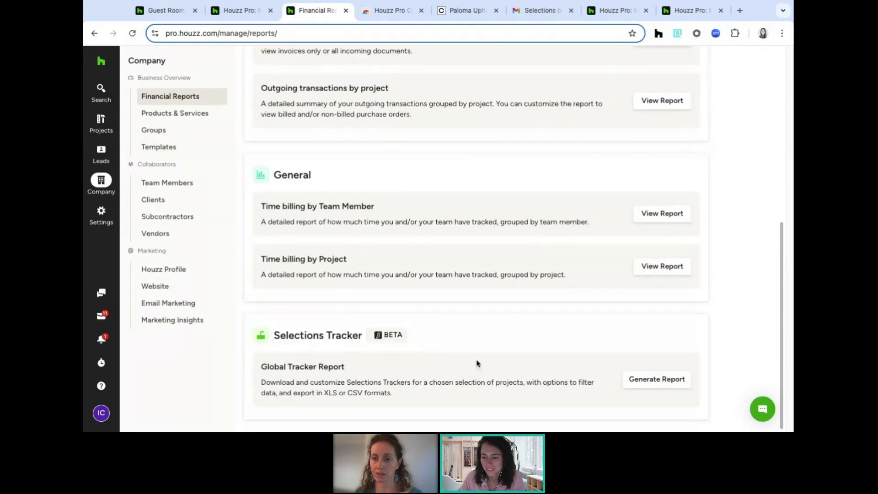
click(646, 380)
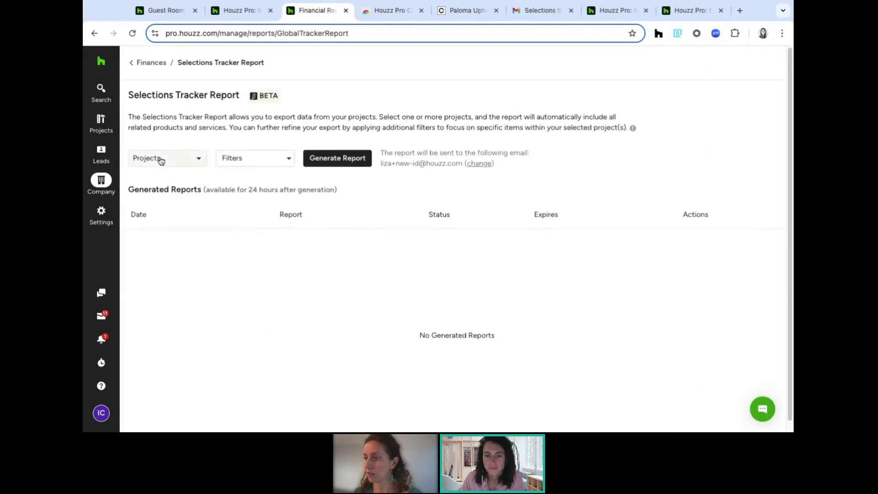
Expand the Closed group in the report's project selection and examine the projects it offers.
click(159, 159)
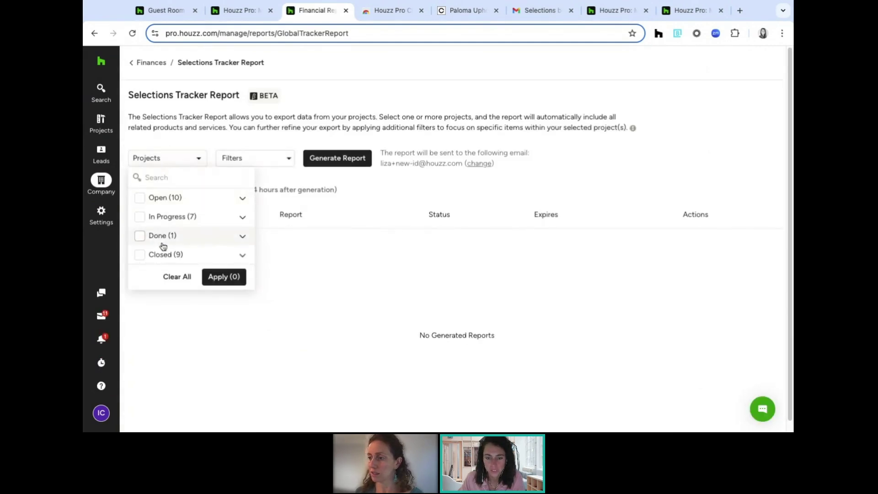
click(242, 258)
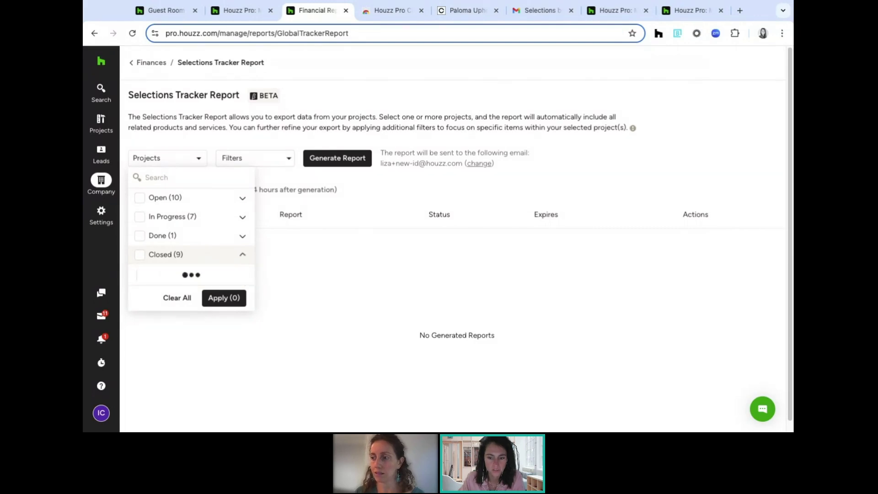
scroll(183, 320, down, 1)
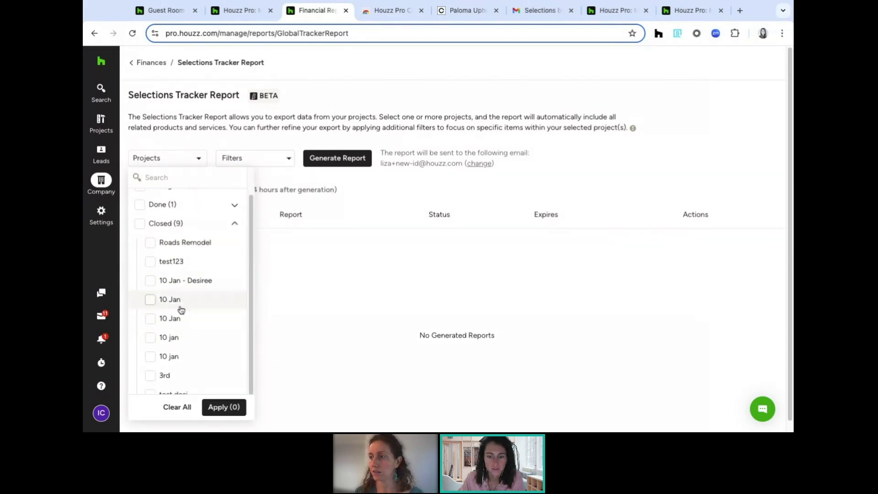
scroll(196, 297, up, 1)
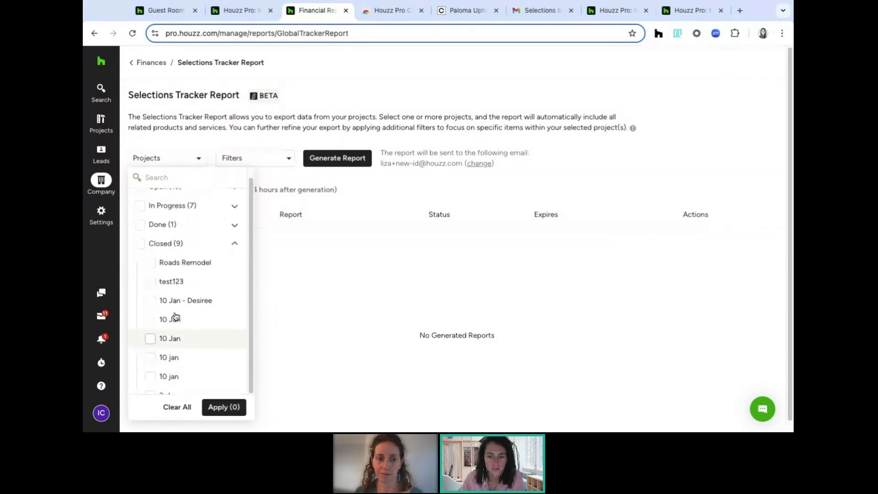